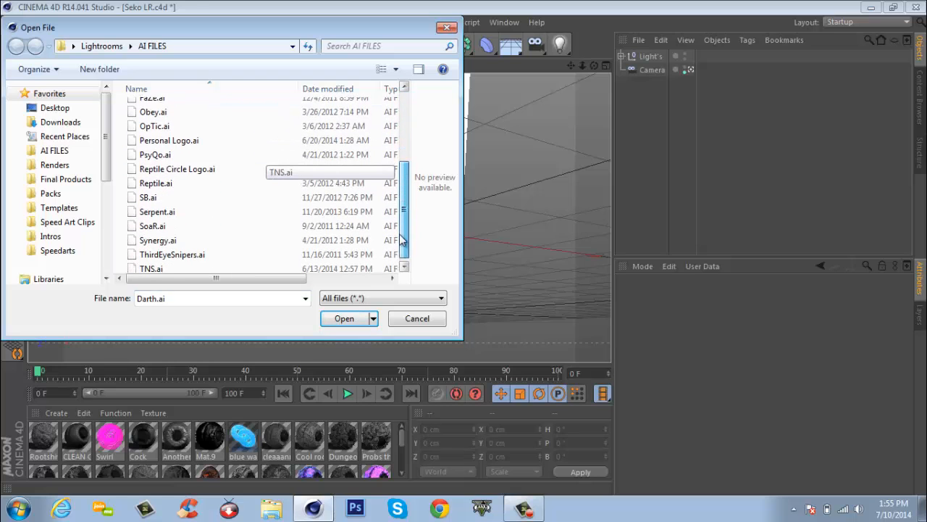
Import ThirdEyeSnipers.ai and move its spline into the camera view, to about X 141, Y 106, Z 339 cm
left_click(232, 250)
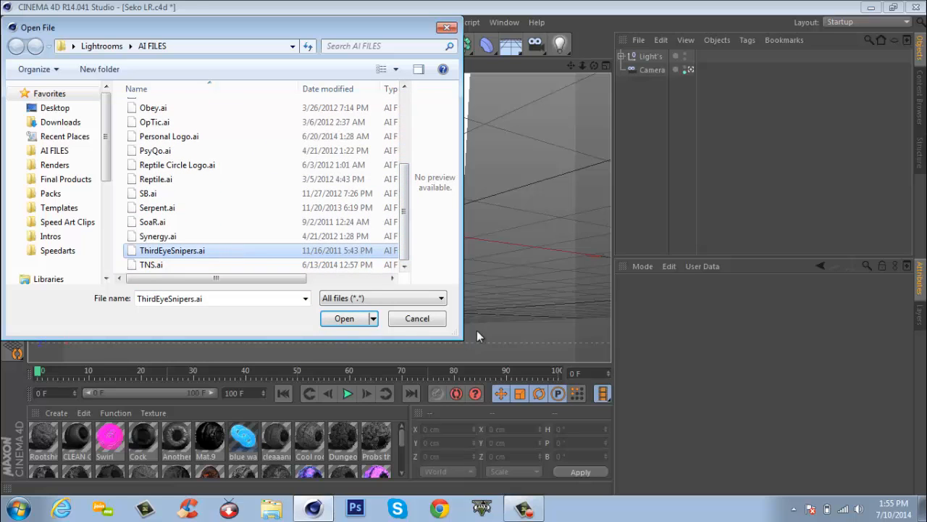
left_click(345, 319)
left_click(332, 439)
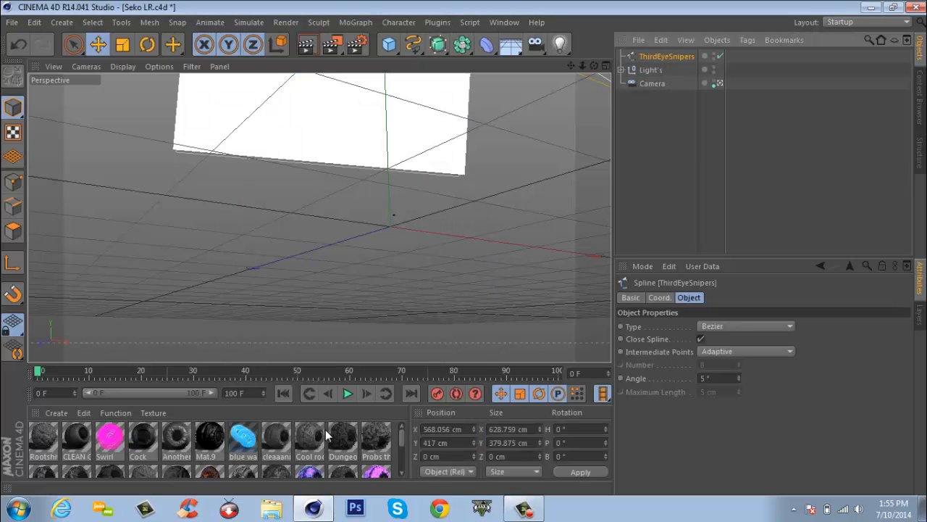
left_click_drag(222, 313, 212, 318)
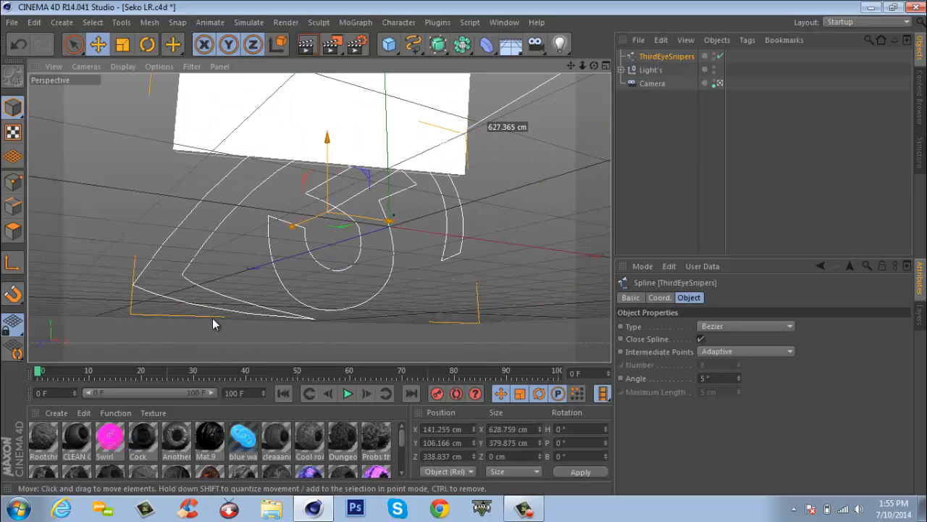
Add an Extrude NURBS object and make the ThirdEyeSnipers spline its child
left_click(439, 44)
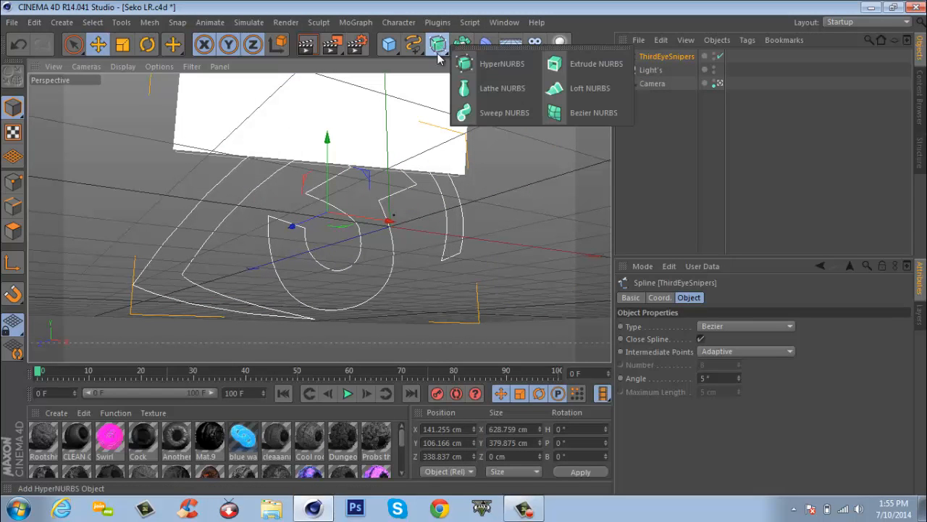
left_click(589, 62)
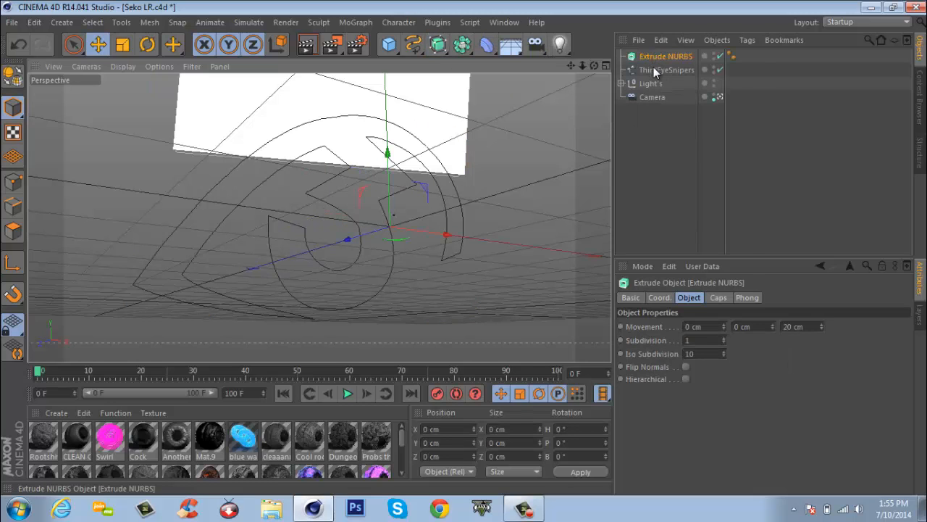
left_click_drag(653, 67, 655, 56)
left_click(621, 56)
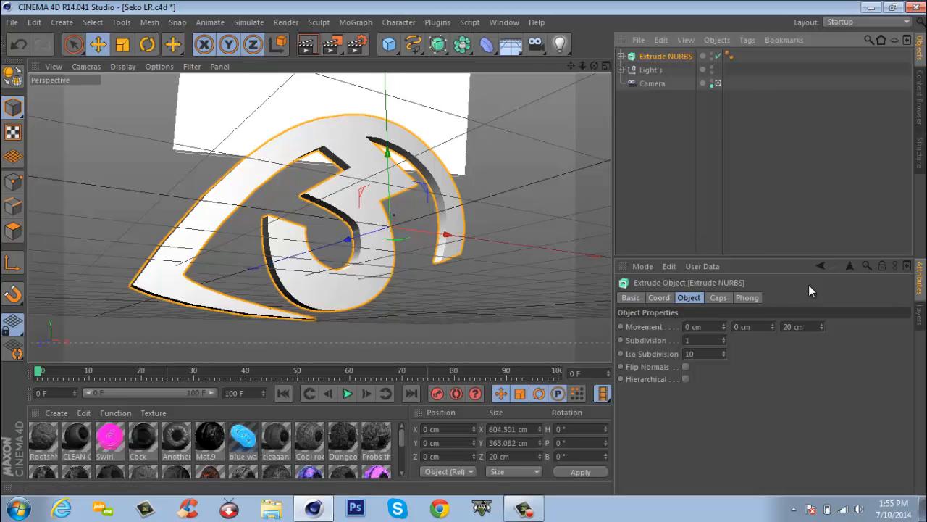
Set the Extrude NURBS object's Z movement to 200 cm
left_click(794, 326)
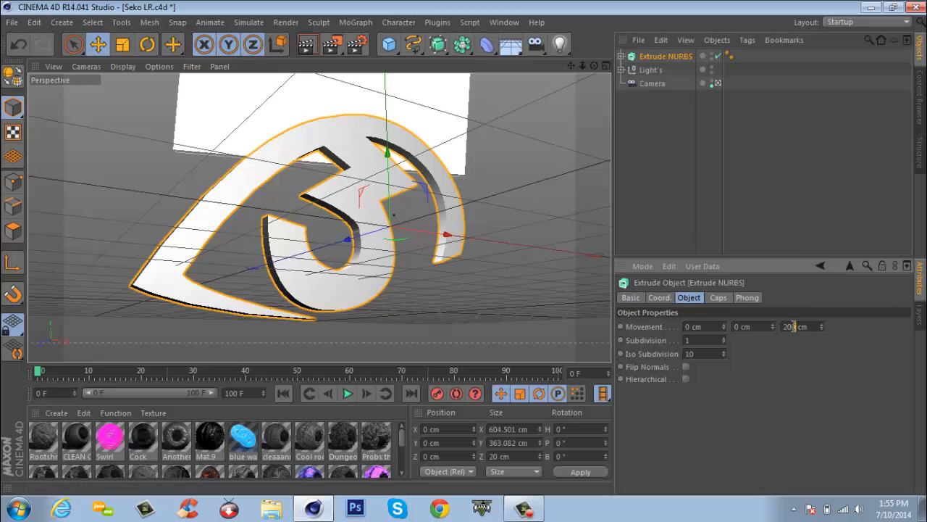
type("0")
key("Return")
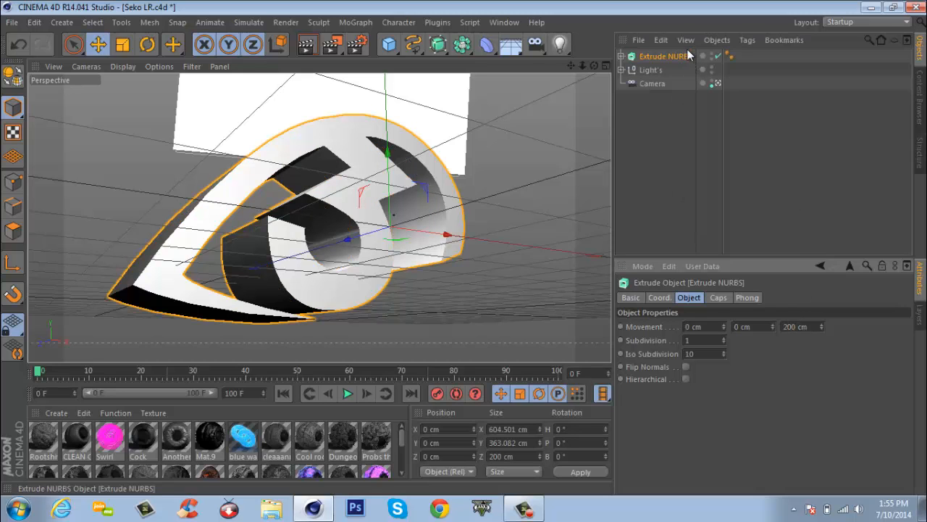
Move only the Extrude NURBS object's axis to the logo's centre, at about X 159, Y 52, Z 349 cm
left_click(718, 84)
left_click(719, 84)
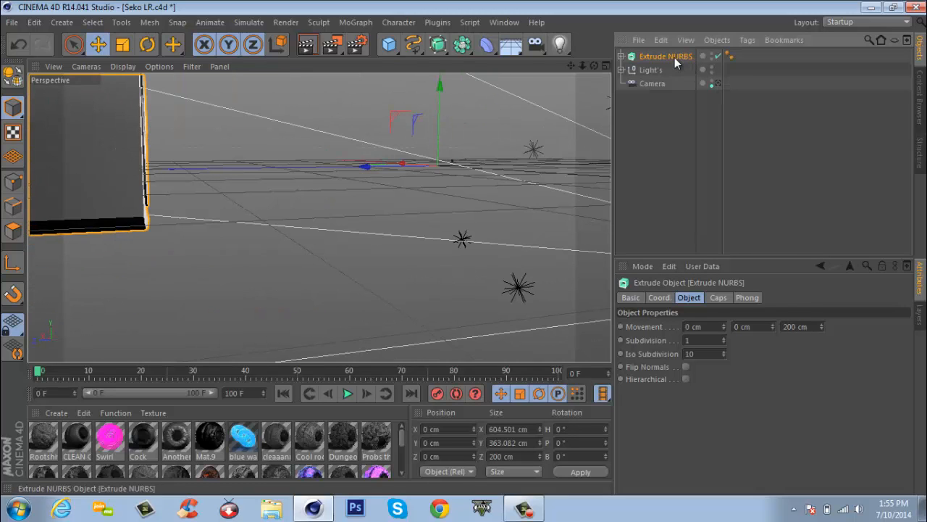
left_click(16, 268)
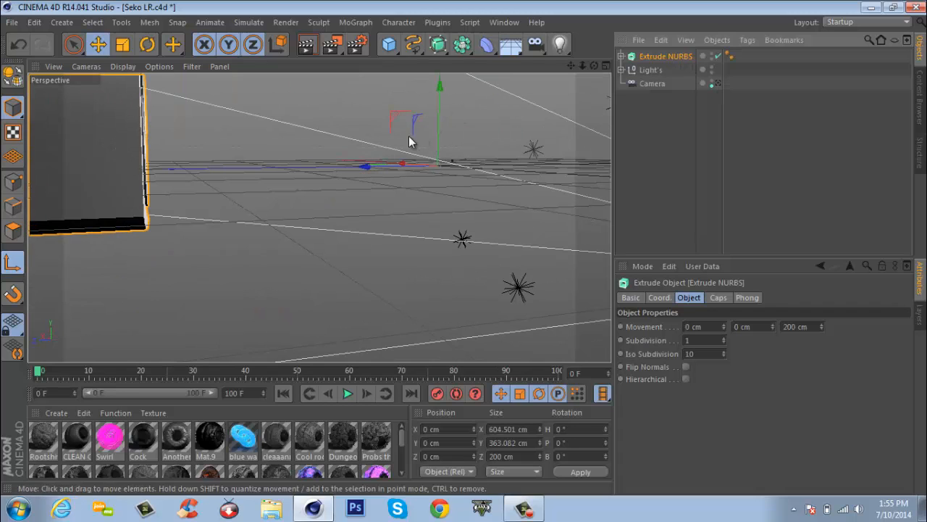
left_click_drag(378, 168, 62, 171)
left_click(718, 84)
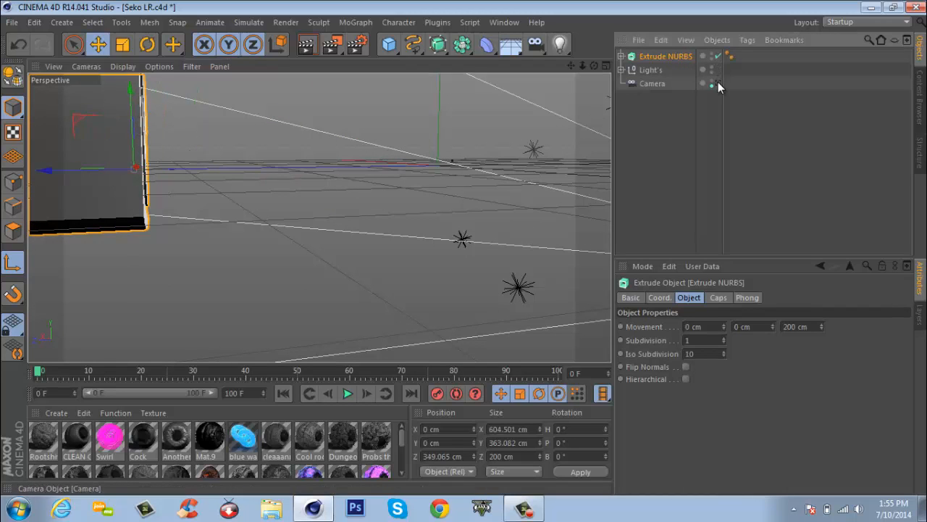
left_click_drag(290, 269, 385, 278)
left_click_drag(334, 198, 343, 168)
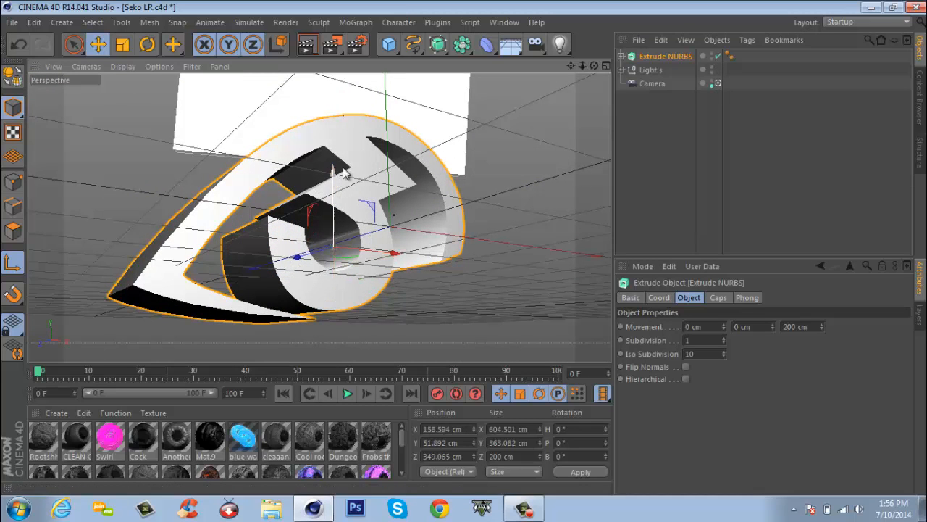
left_click(15, 263)
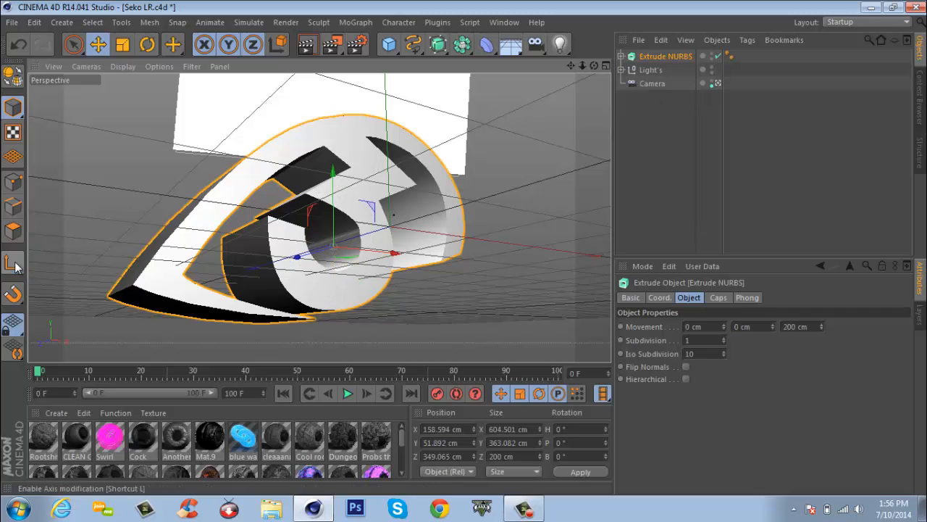
Rotate the extruded logo so it tilts back, to about H -15°, P -40°, B 3°
key("r")
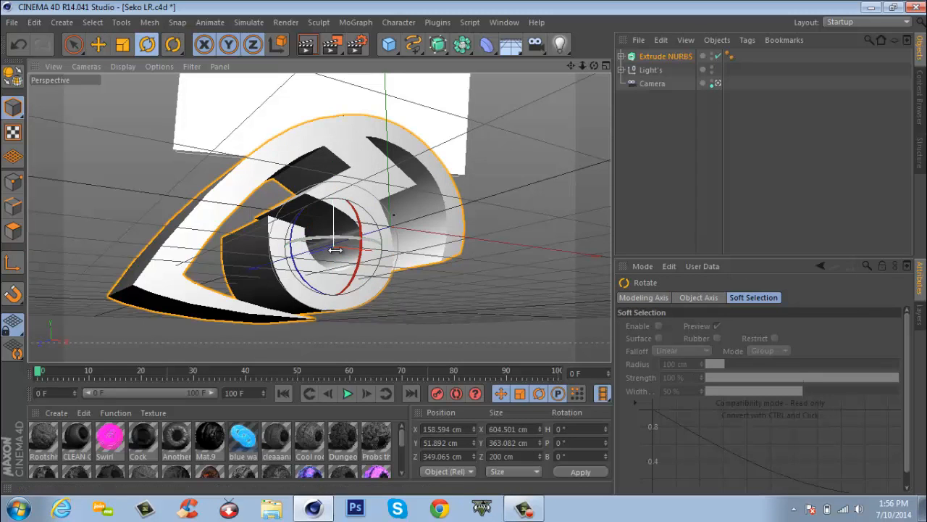
left_click_drag(329, 258, 317, 234)
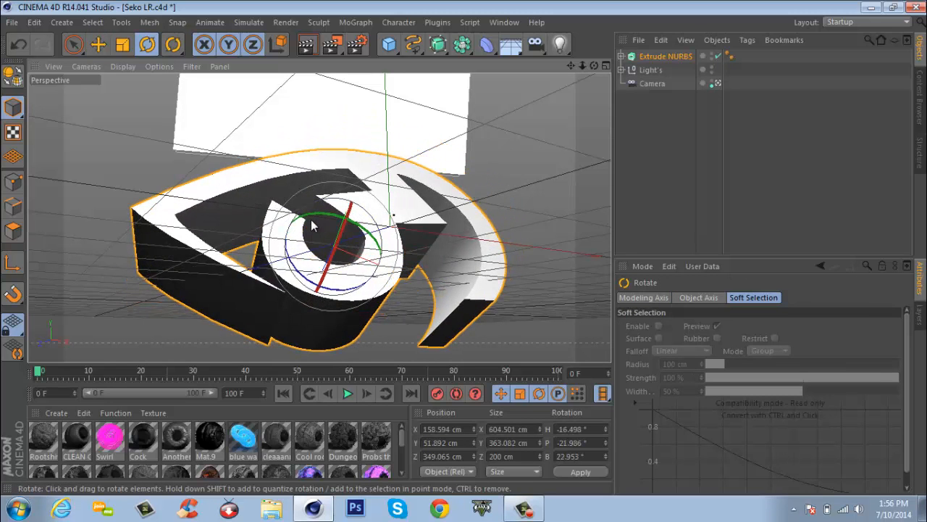
left_click_drag(294, 269, 315, 273)
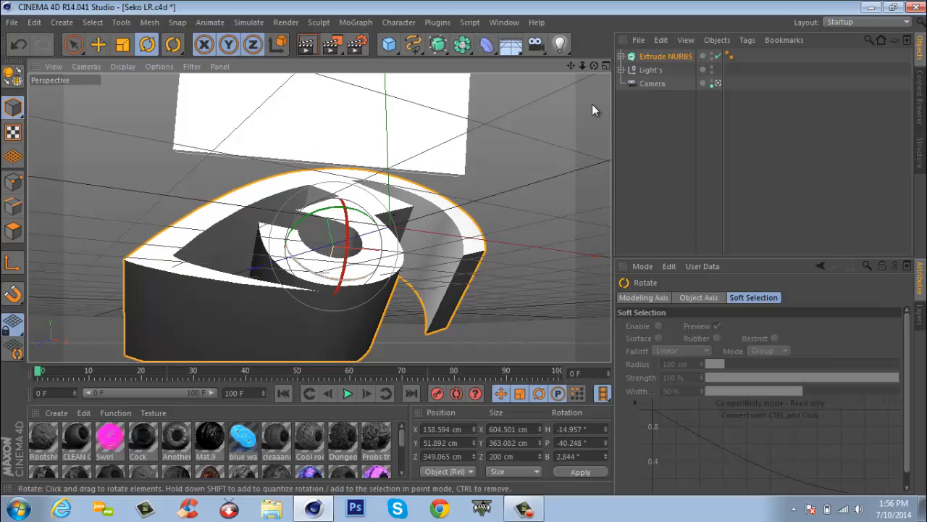
Move the extruded logo slightly up in the camera view, to about X 171, Y 86, Z 332 cm
left_click(656, 56)
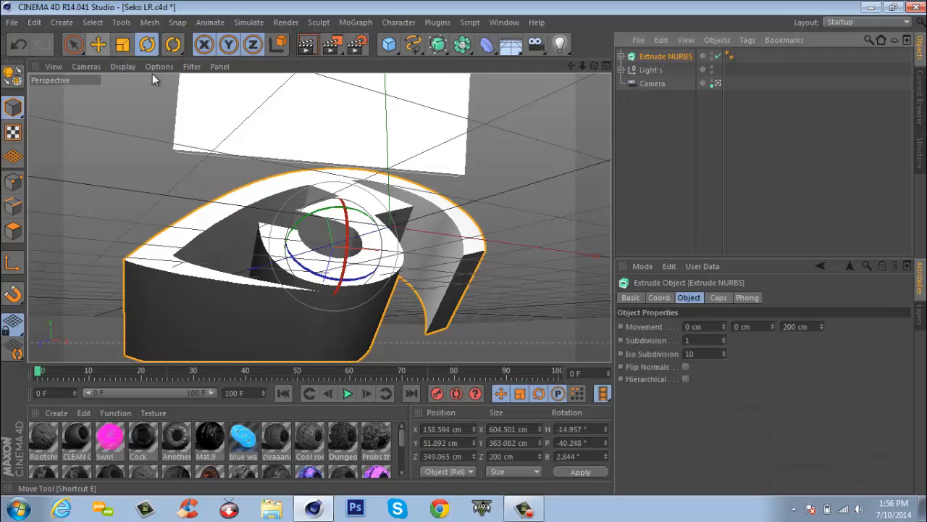
key("e")
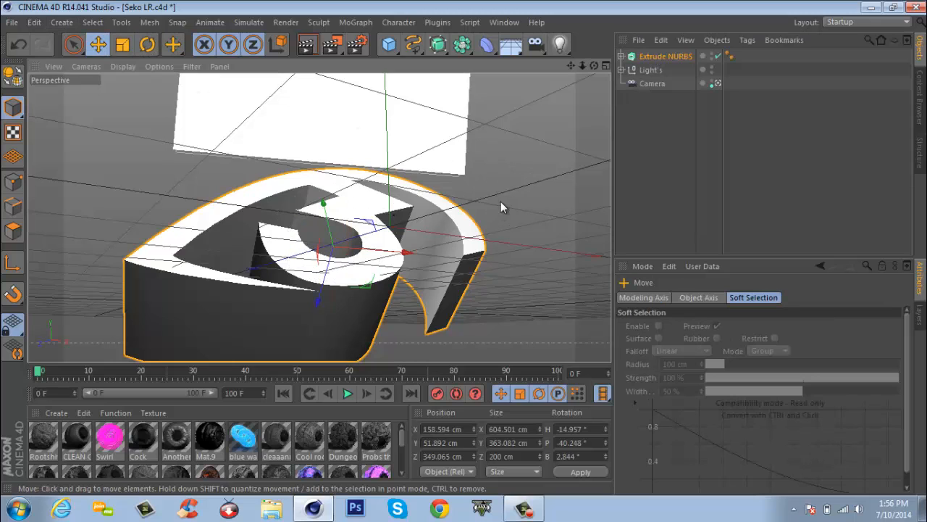
left_click_drag(500, 203, 505, 188)
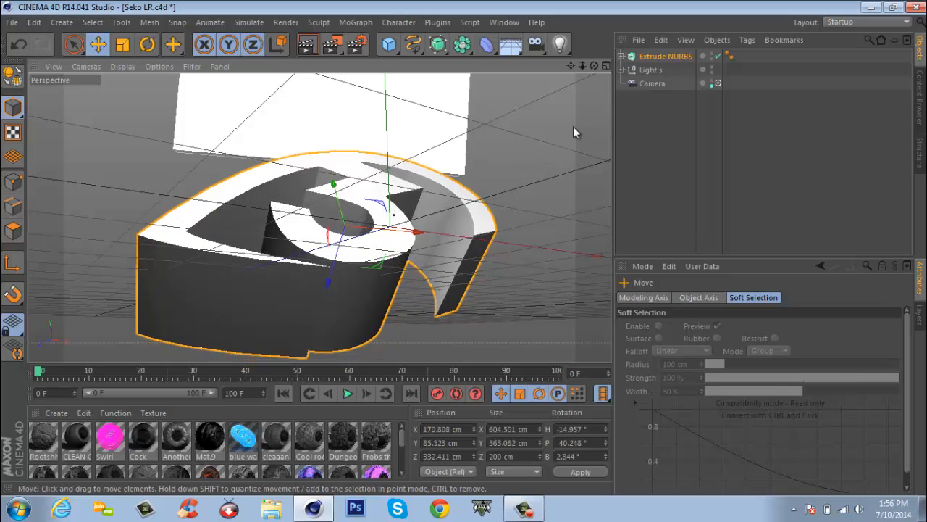
Duplicate the Extrude NURBS object and set the copy's caps to Quadrangles with Regular Grid enabled
left_click(665, 56)
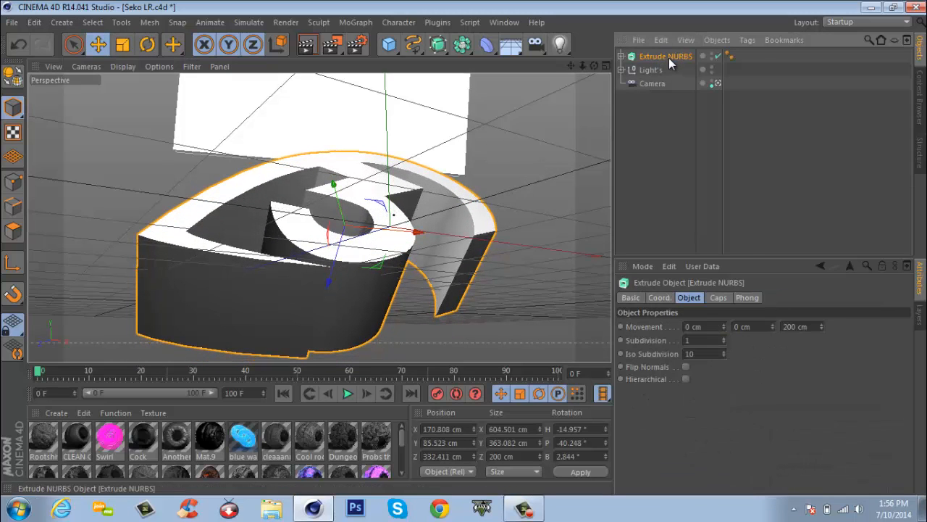
mouse_move(668, 58)
left_mouse_down()
mouse_move(660, 47)
mouse_move(664, 55)
left_mouse_up()
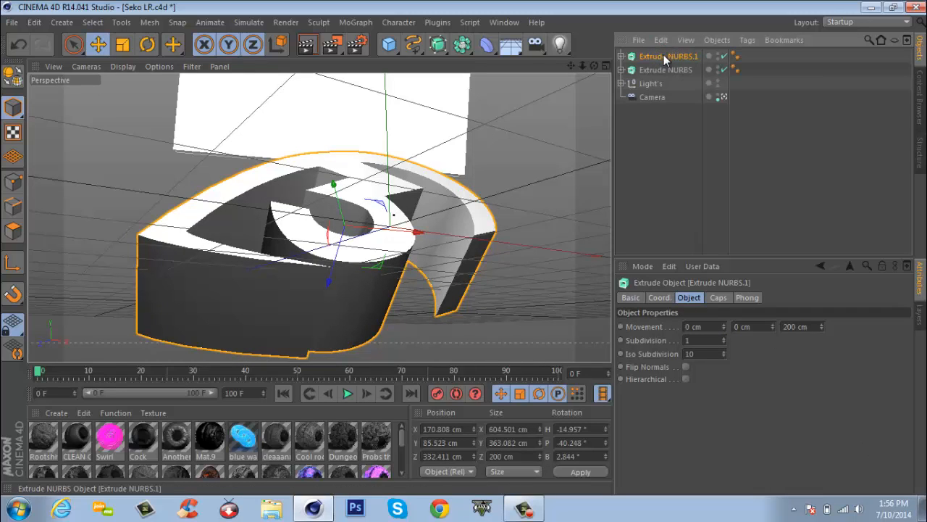
left_click(718, 297)
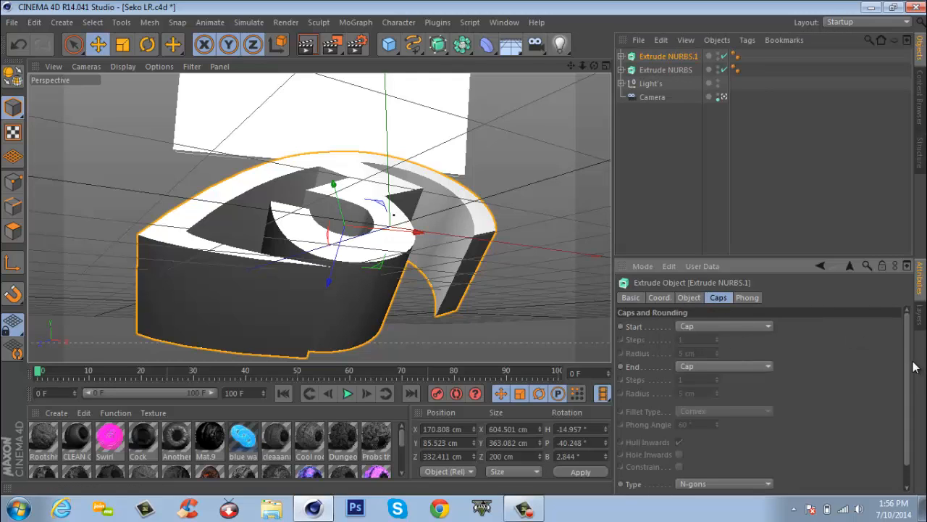
scroll(910, 377, "down", 2)
left_click(711, 461)
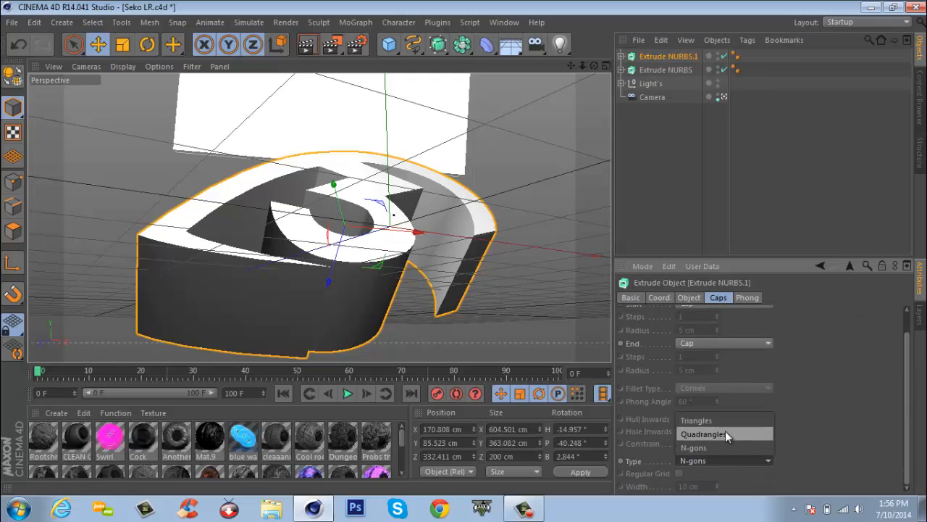
left_click(715, 433)
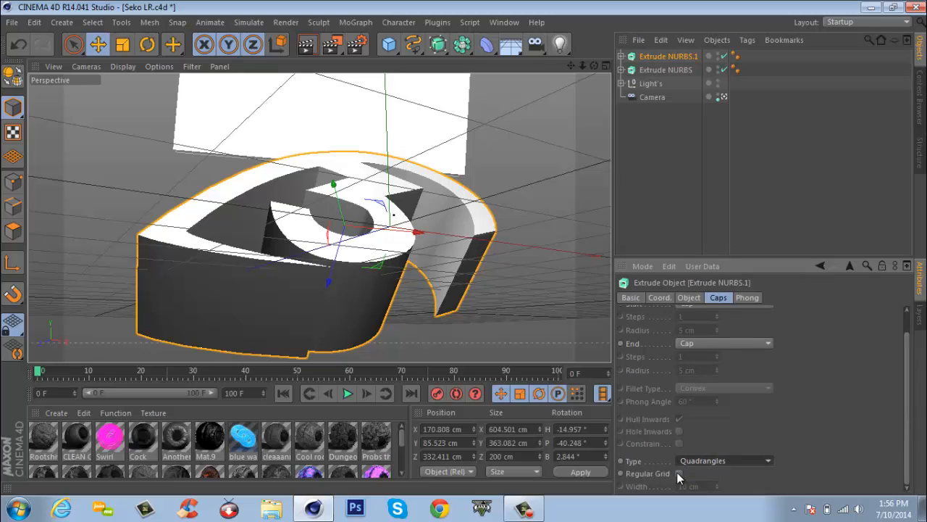
left_click(679, 473)
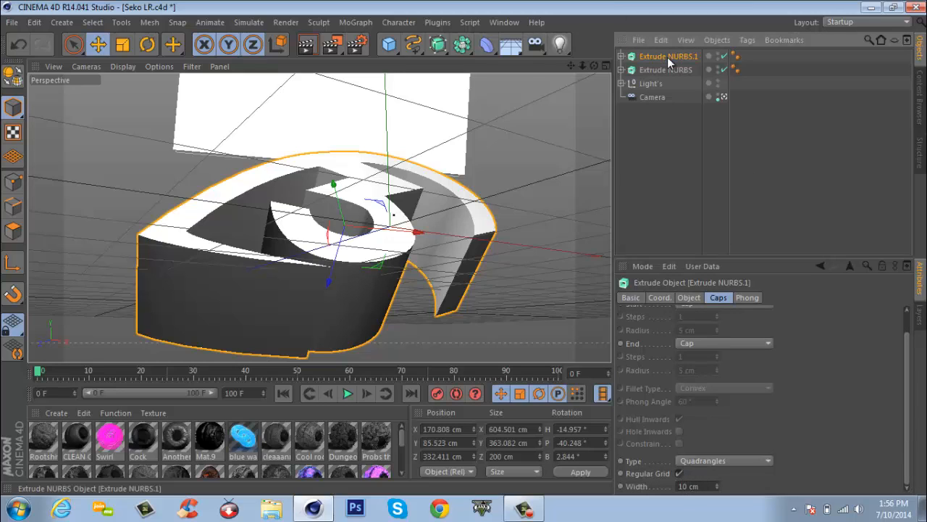
Add an Atom Array and make the duplicated Extrude NURBS object its child
left_click(464, 48)
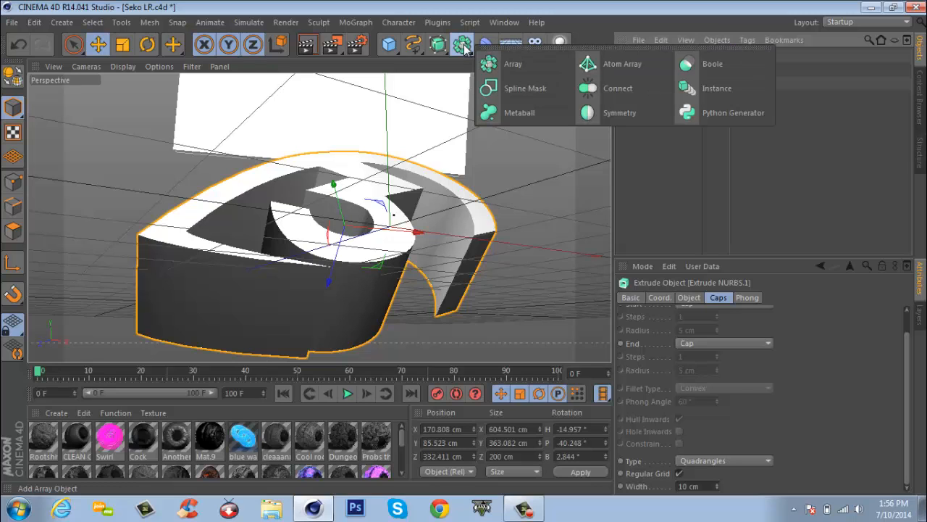
left_click(617, 63)
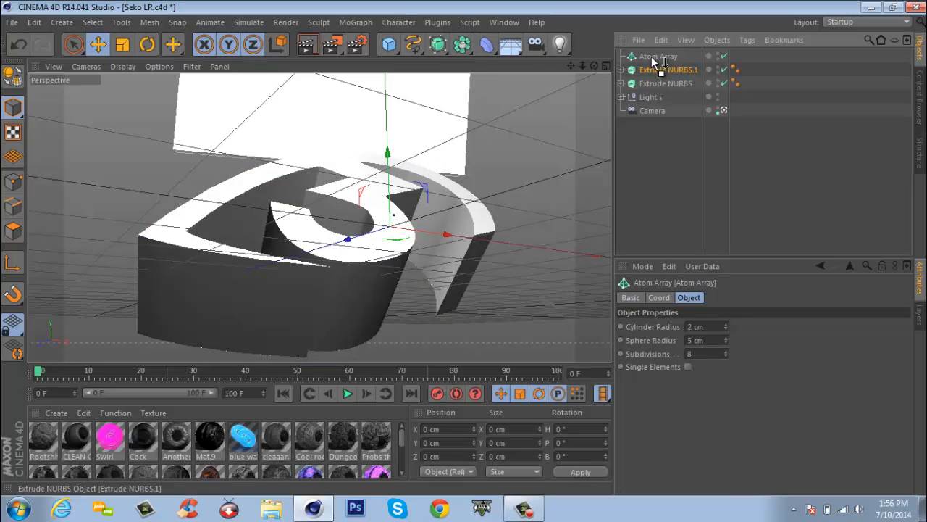
left_click_drag(652, 57, 631, 58)
left_click(638, 56)
left_click(621, 57)
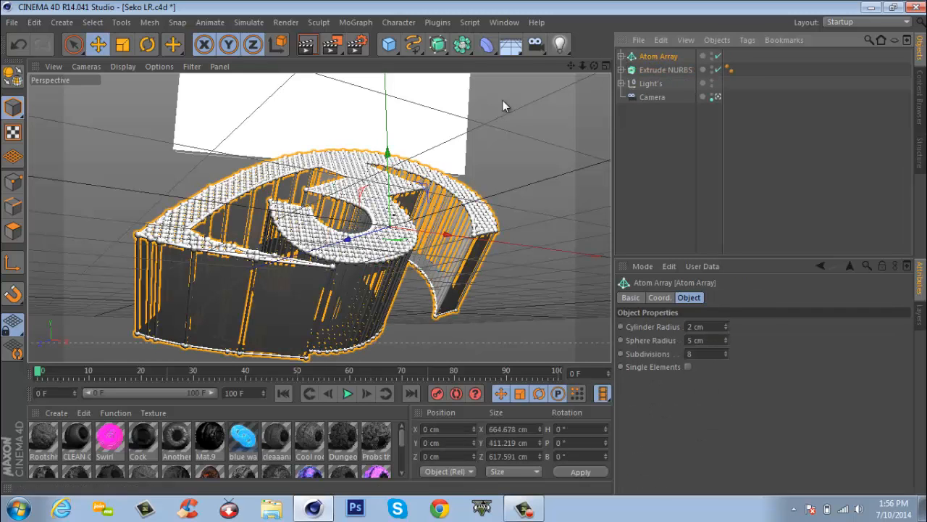
Set the Atom Array's cylinder radius and sphere radius to 1 cm each
left_click_drag(716, 327, 656, 326)
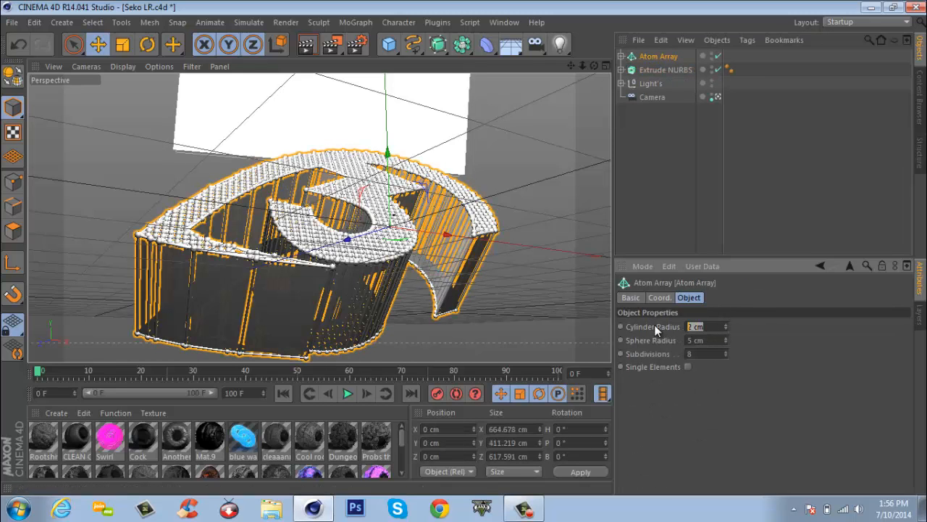
type("1")
key("Tab")
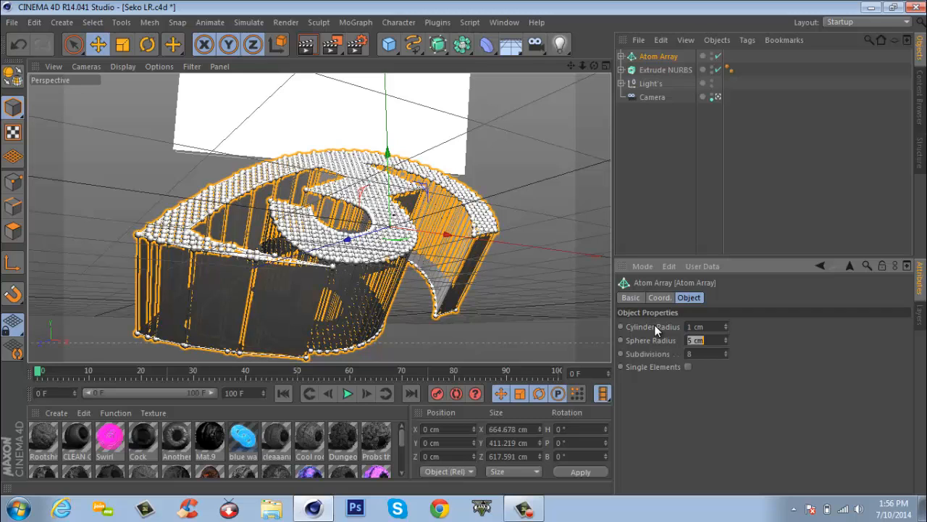
type("1")
key("Return")
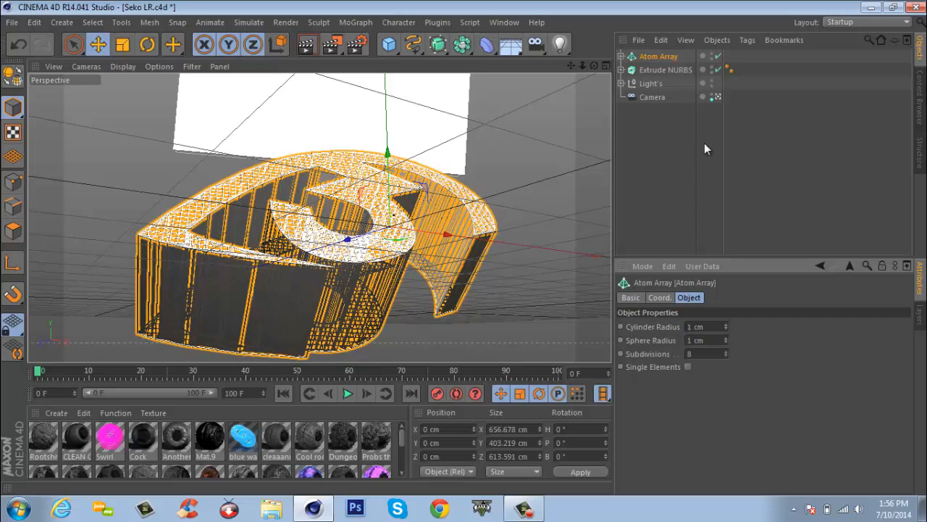
Offset the Atom Array slightly from the solid logo, to about X 0.5, Y -1.1, Z 2.1 cm, and deselect it
left_click(718, 97)
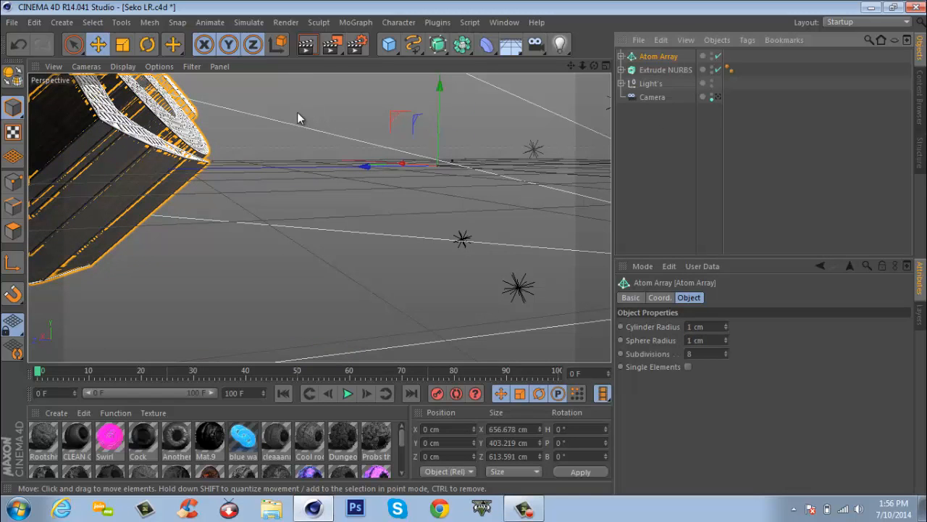
left_click_drag(582, 65, 361, 186)
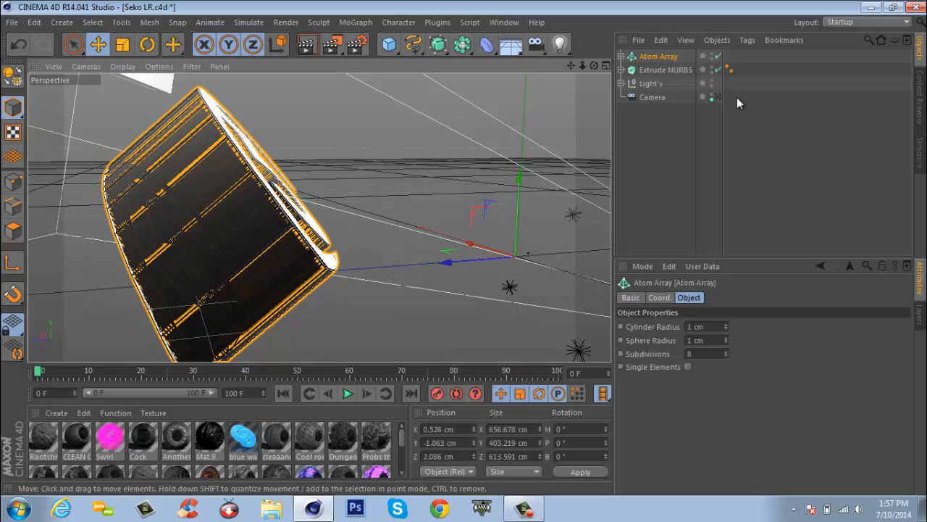
left_click(718, 97)
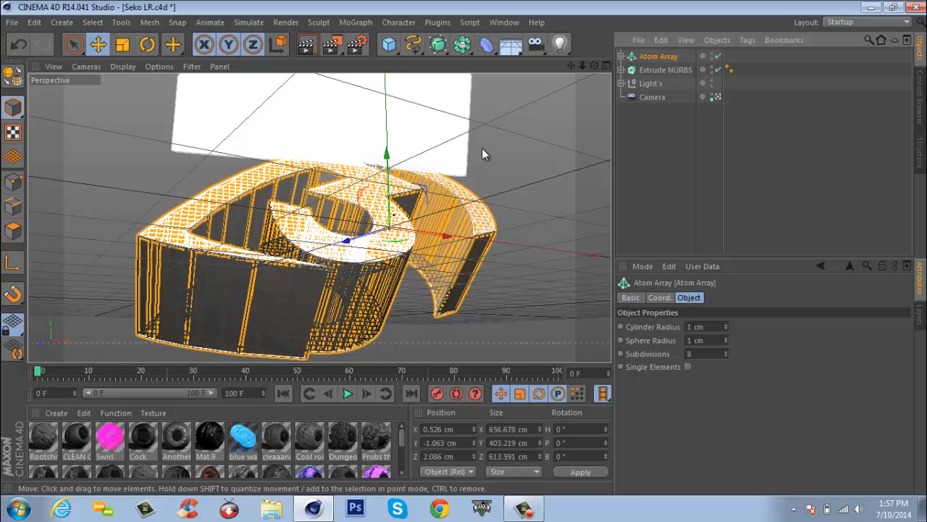
left_click(483, 151)
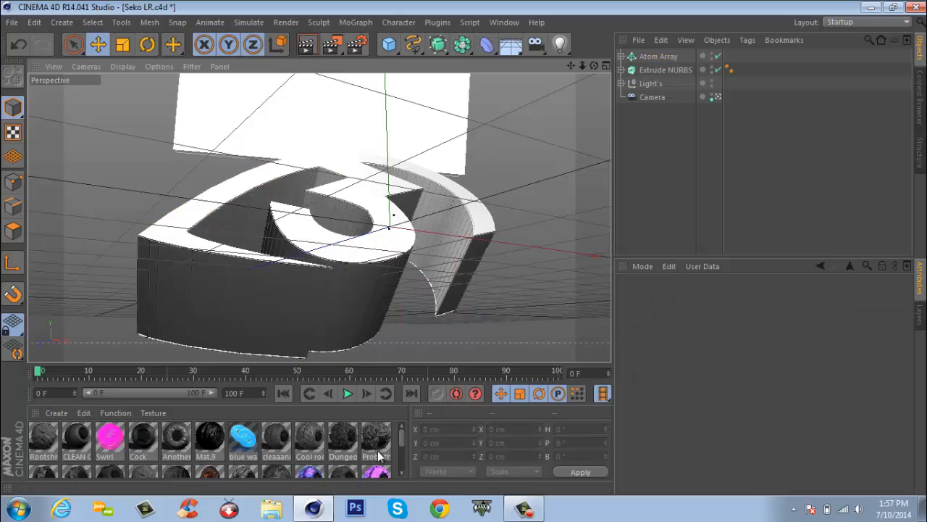
Apply the Blurple Lava material to the Atom Array and set its texture projection to Cubic
scroll(401, 444, "down", 2)
left_click(310, 441)
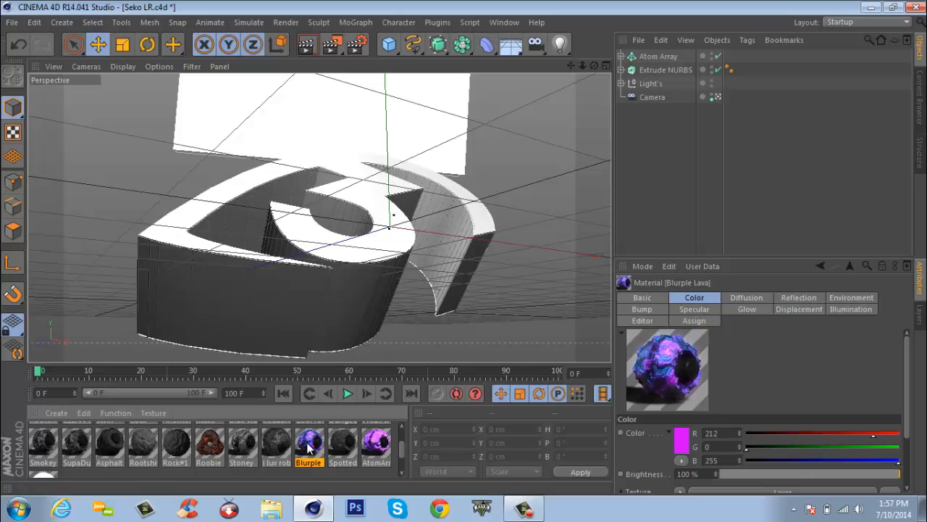
left_click_drag(662, 58, 662, 58)
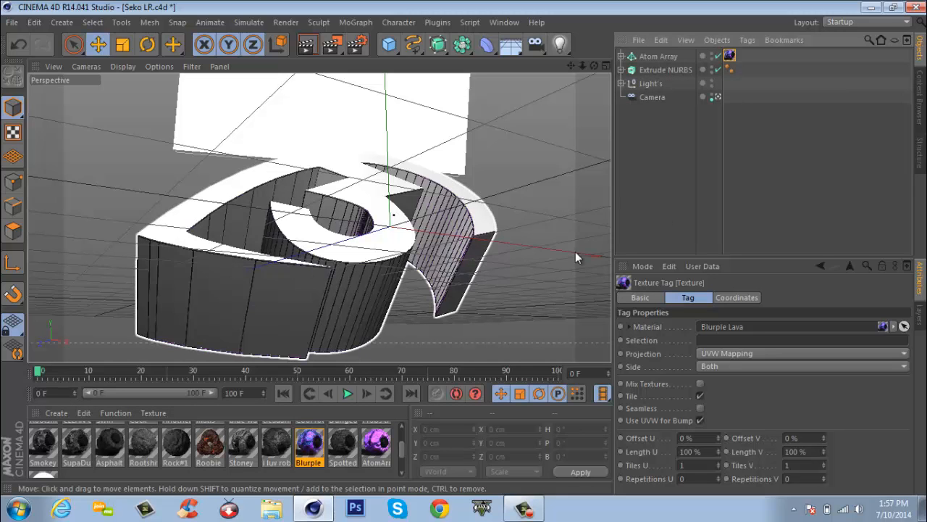
left_click(722, 353)
left_click(704, 407)
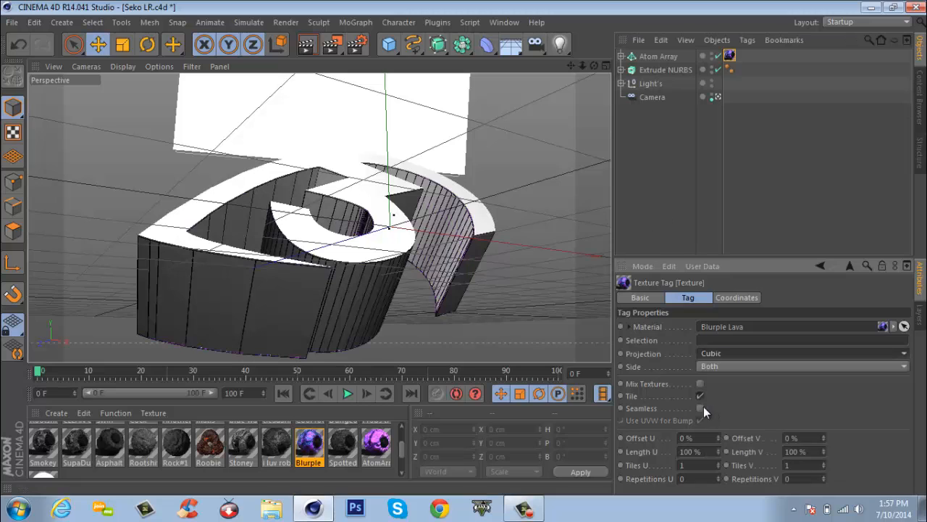
Apply the Asphalt material to the solid logo's Extrude NURBS object
left_click(647, 69)
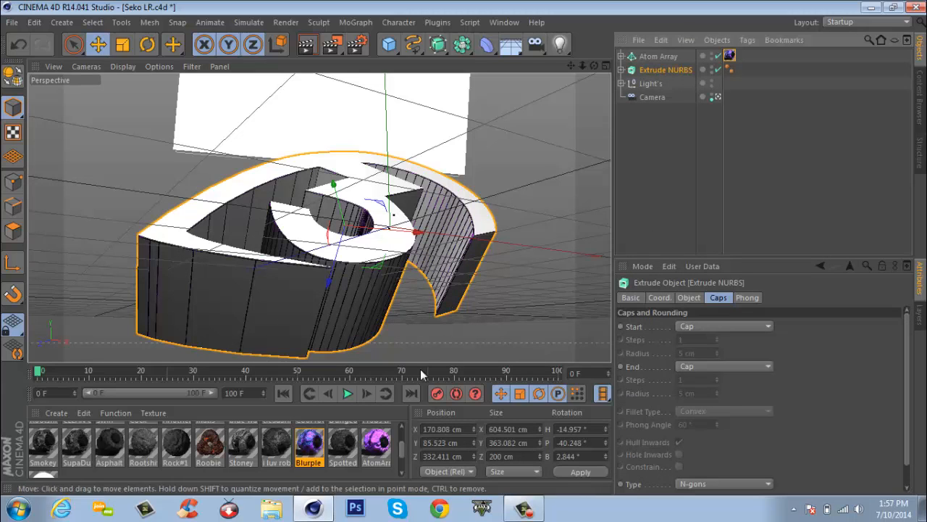
left_click_drag(402, 446, 402, 448)
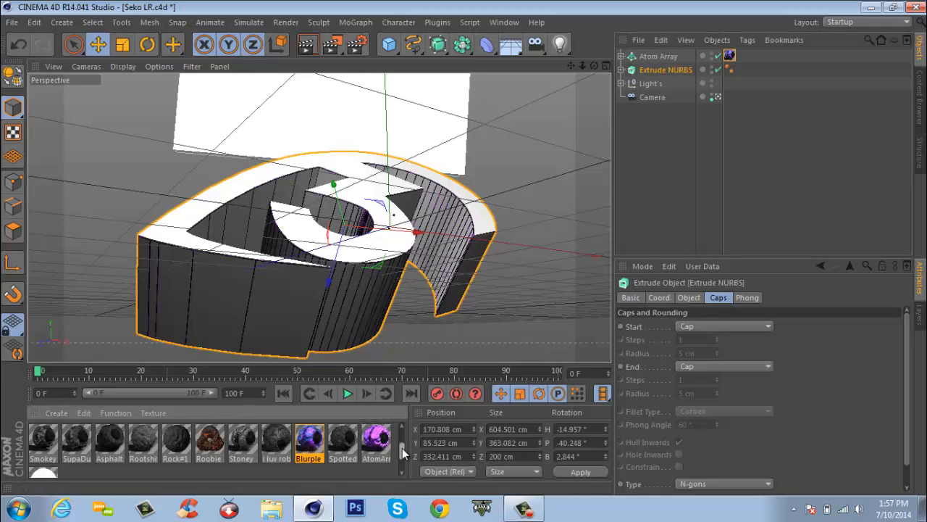
left_click(113, 439)
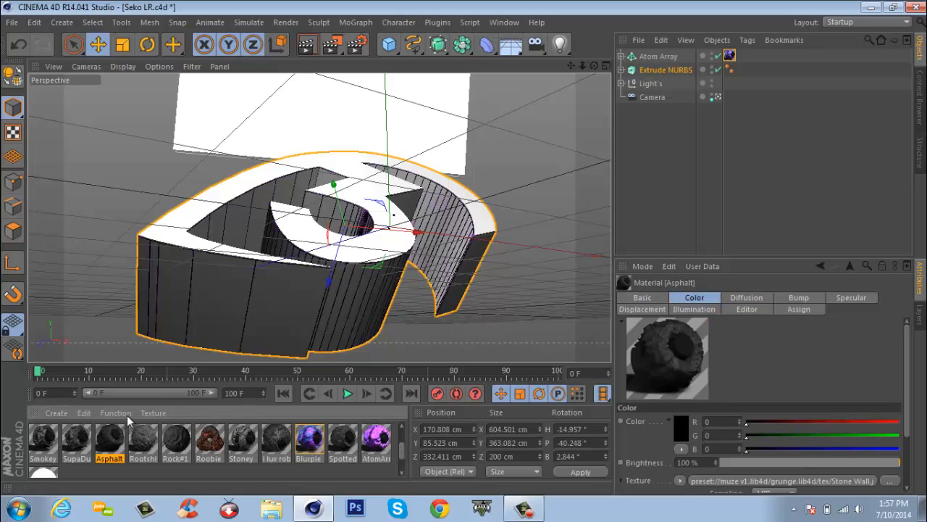
left_click_drag(669, 70, 672, 70)
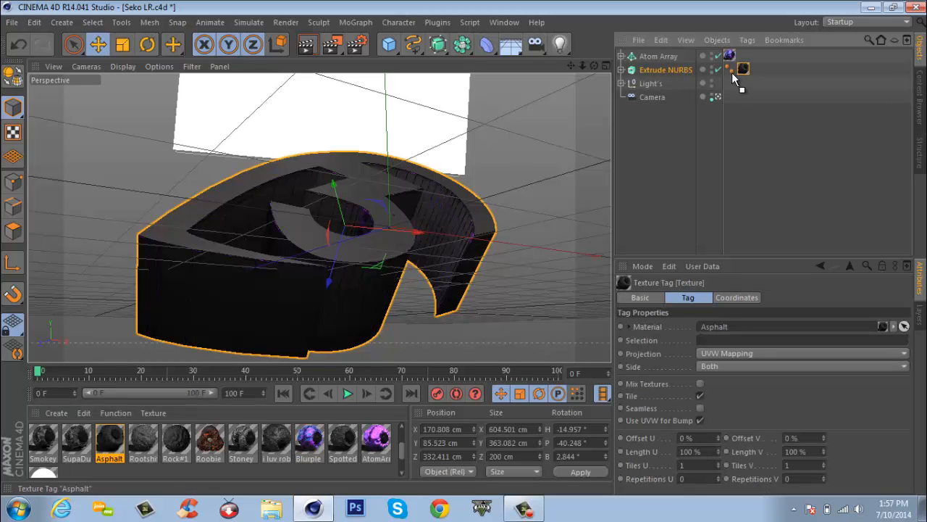
Place the Asphalt texture tag before the Phong tag and set it to Cubic projection with Seamless enabled
left_click(727, 67)
left_click(720, 353)
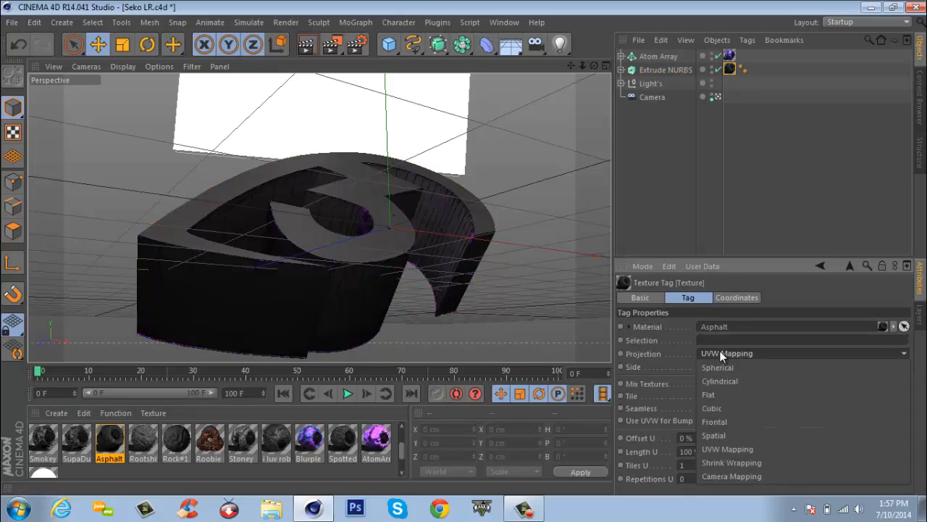
left_click(712, 408)
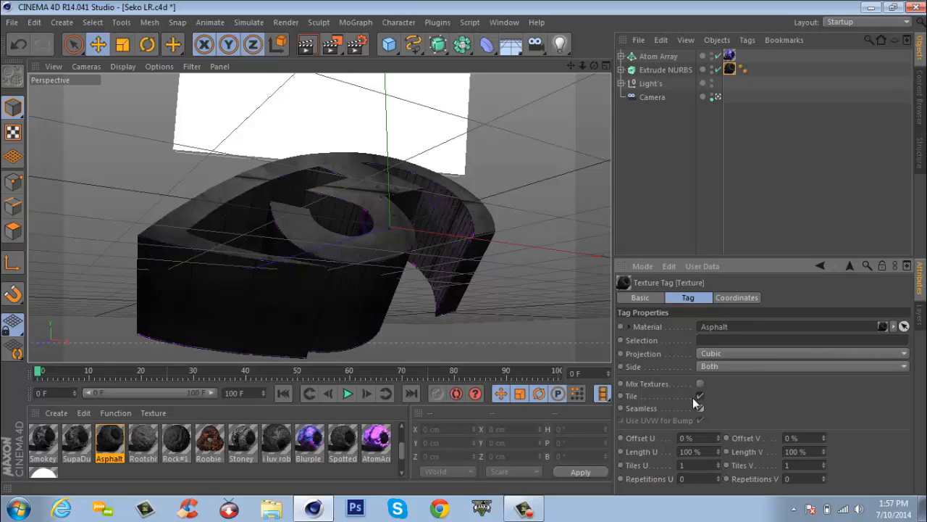
left_click(528, 165)
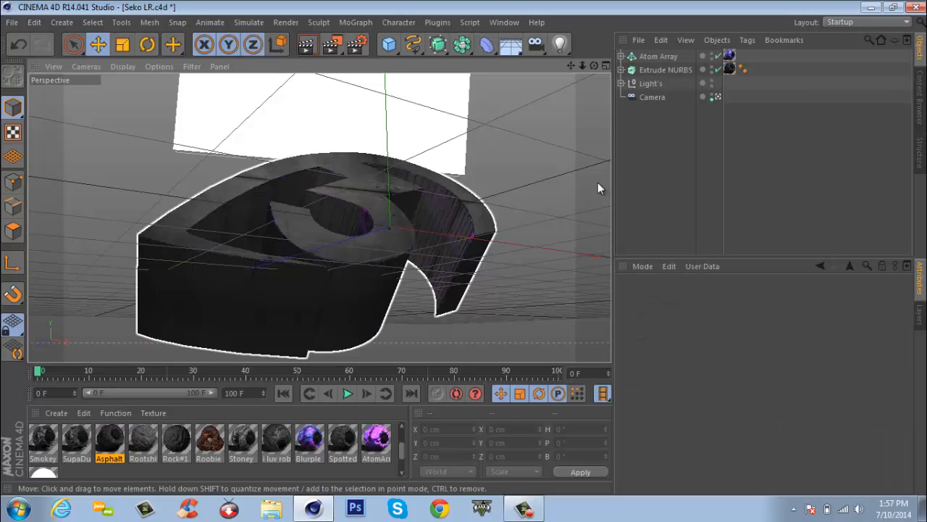
Fracture the Extrude NURBS with NitroBlast at High quality, 200 pieces and 5% thickness, and replace its yellow material with Asphalt
left_click(649, 69)
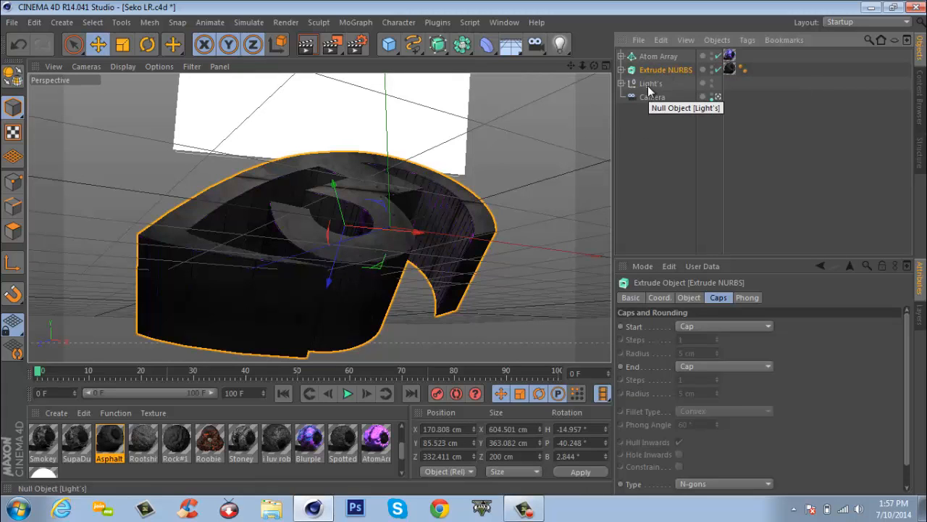
left_click(438, 22)
mouse_move(478, 75)
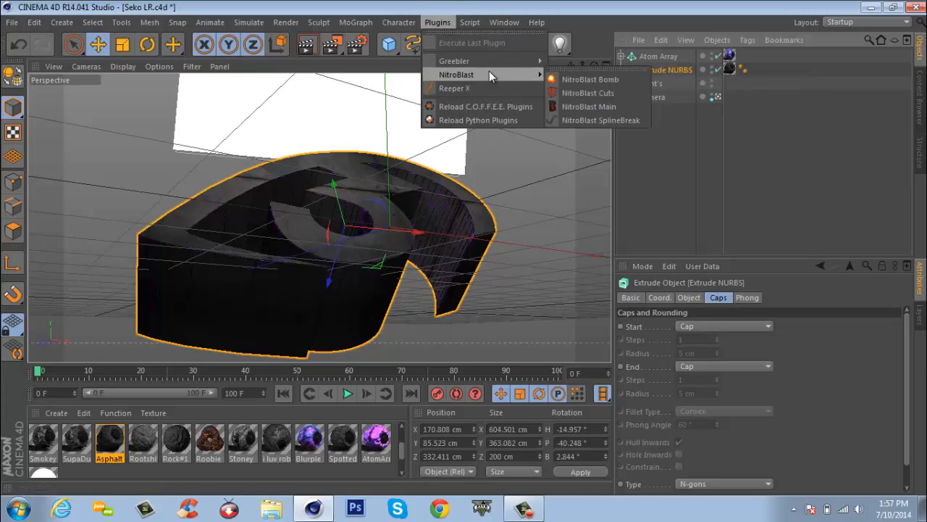
left_click(571, 94)
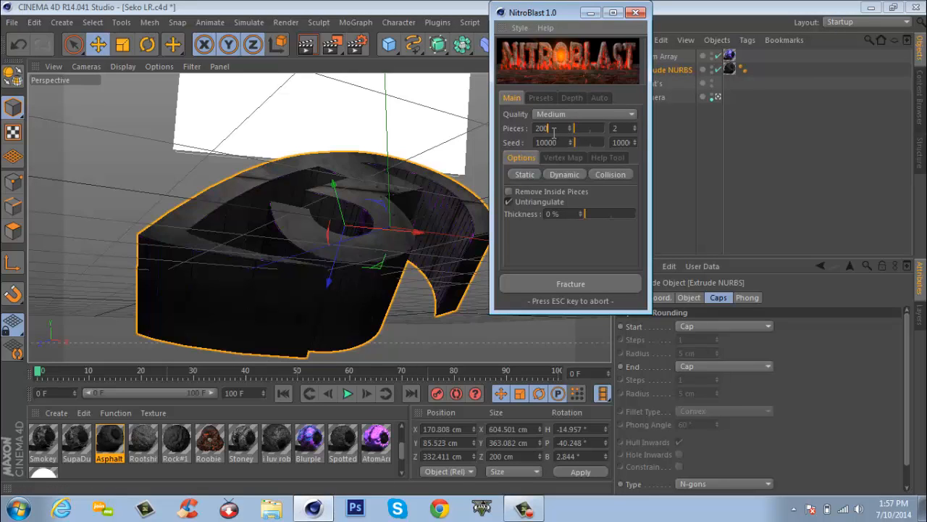
left_click(562, 118)
left_click(562, 154)
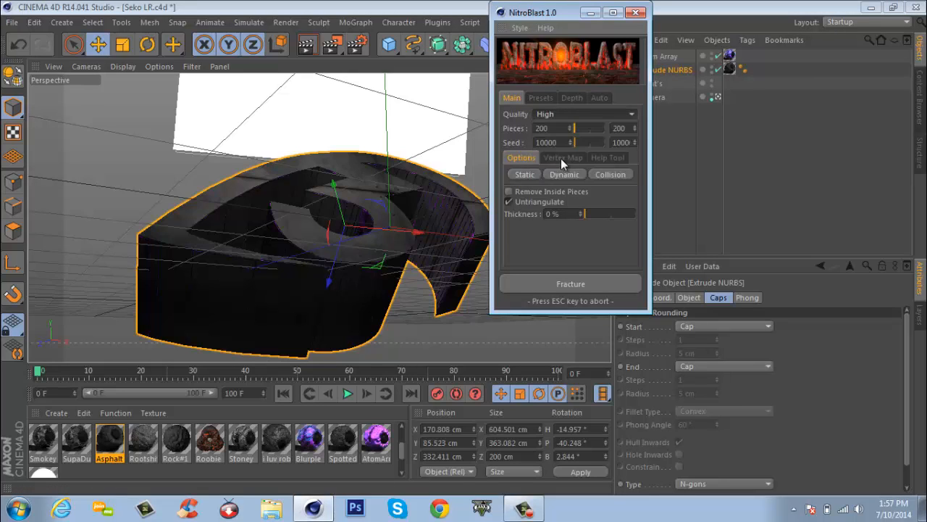
left_click(584, 212)
left_click(579, 285)
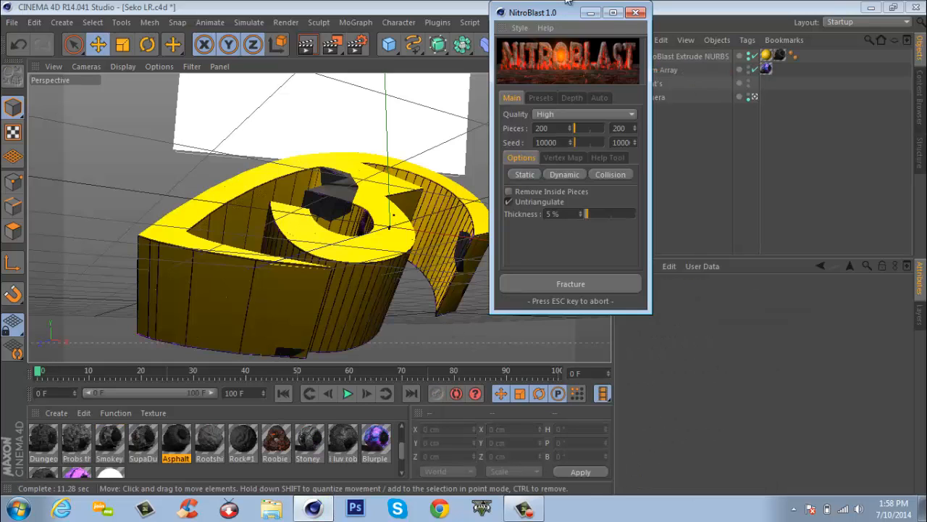
left_click(635, 12)
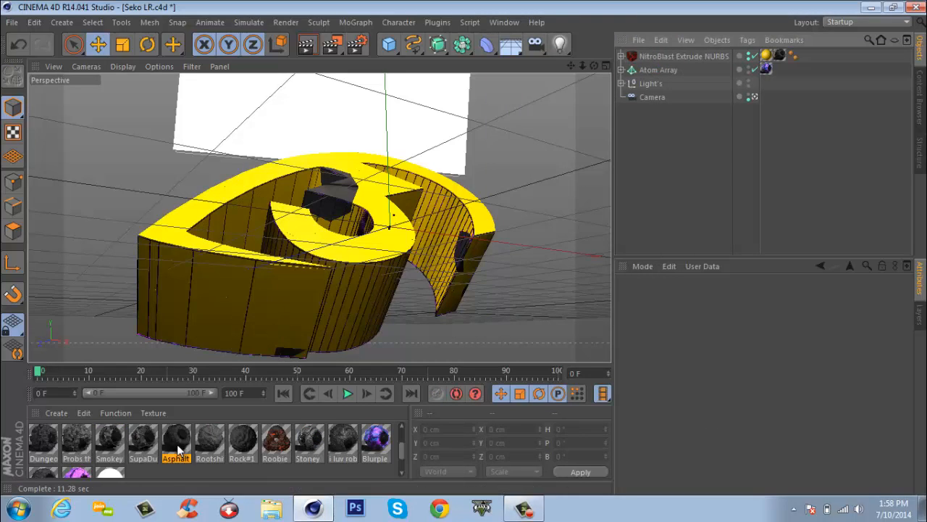
left_click_drag(768, 142, 768, 58)
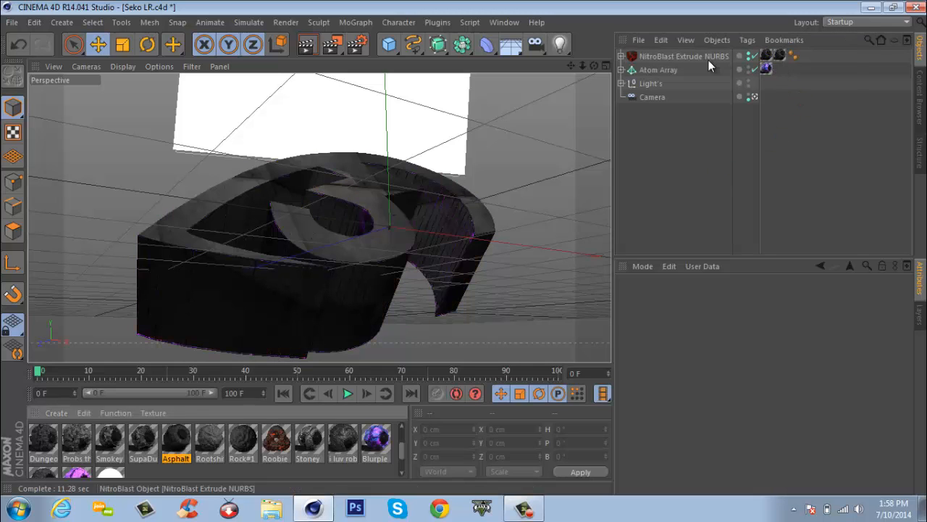
Delete the NitroBlast Extrude NURBS parent without its children, and remove the leftover NitroBlast Object
right_click(708, 60)
right_click(673, 56)
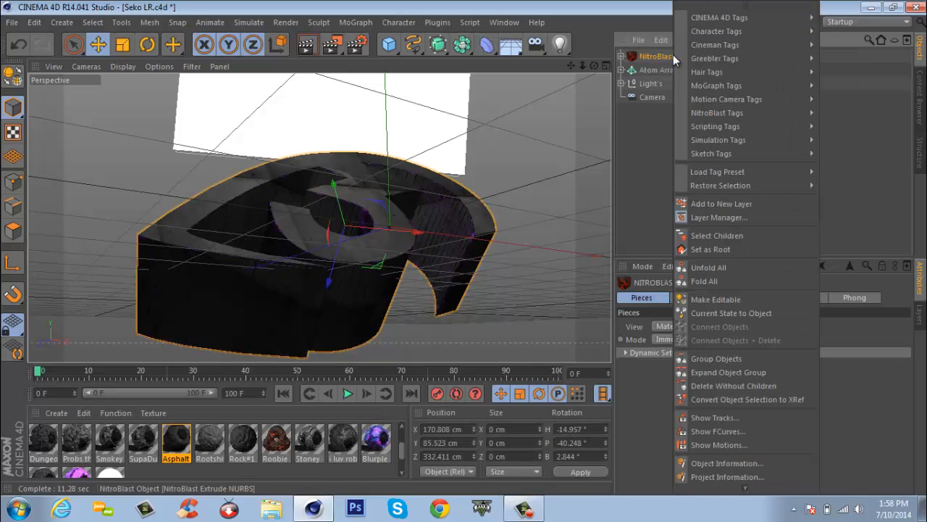
left_click(719, 386)
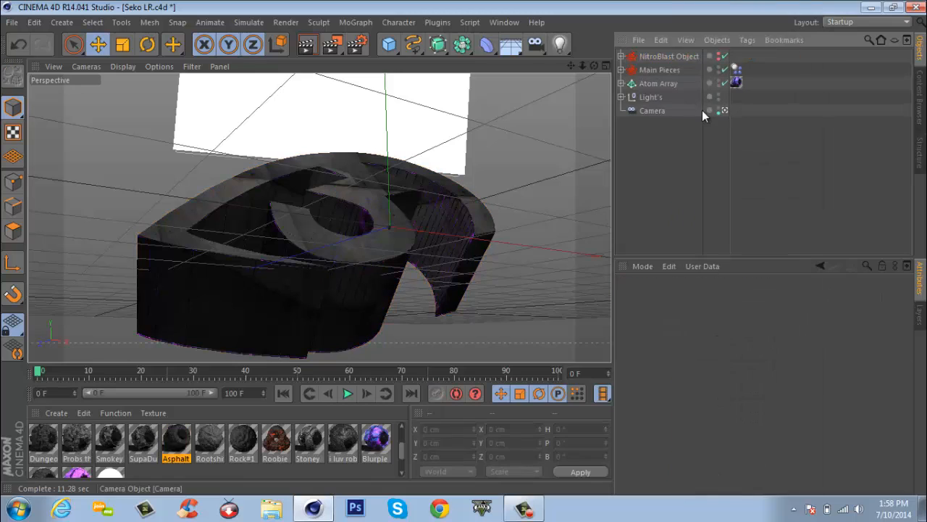
left_click(681, 56)
key("Delete")
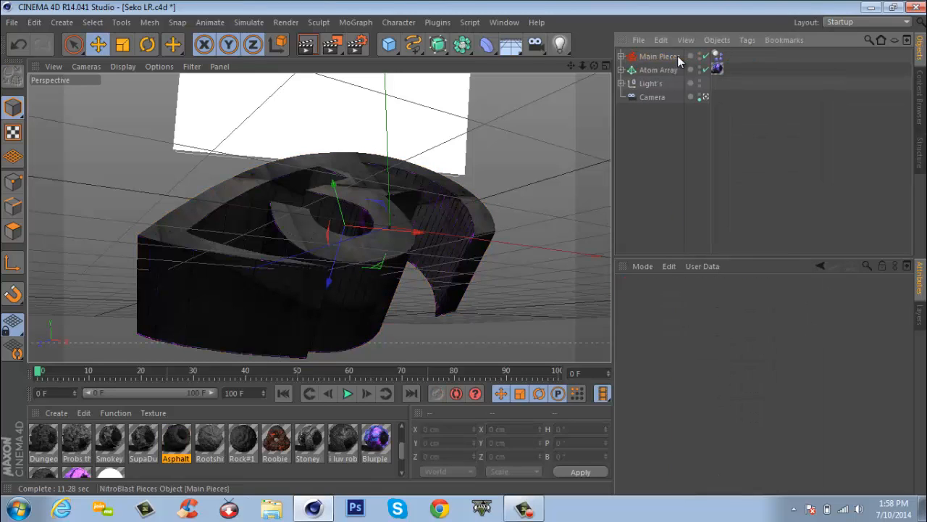
Delete the Main Pieces parent without its children, keeping only the Dynamic : 190 group of pieces
right_click(673, 56)
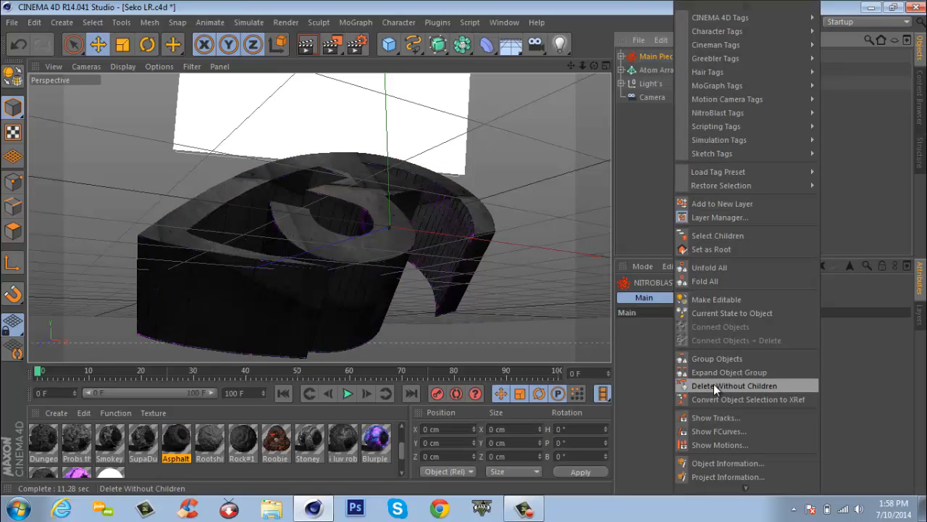
left_click(713, 385)
left_click(656, 56)
key("Delete")
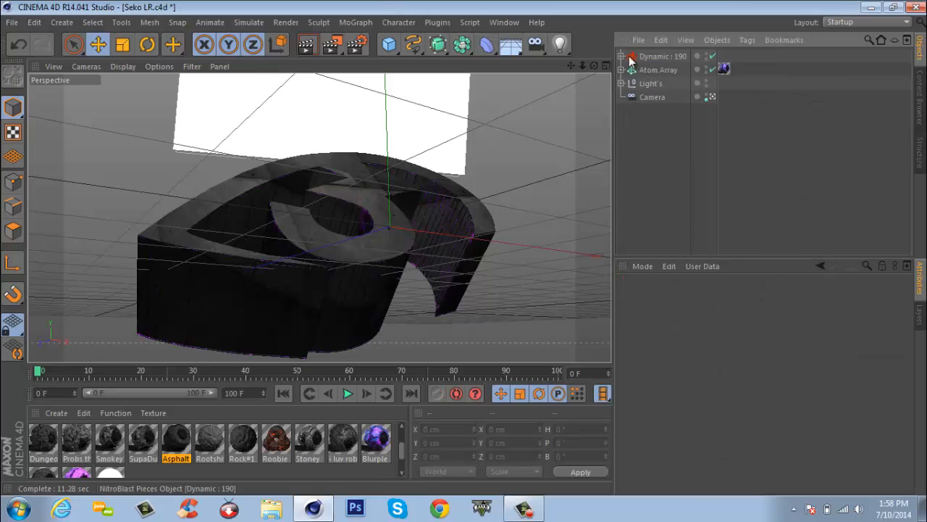
Add a MoGraph Fracture object and make the Dynamic : 190 group its child
left_click(356, 23)
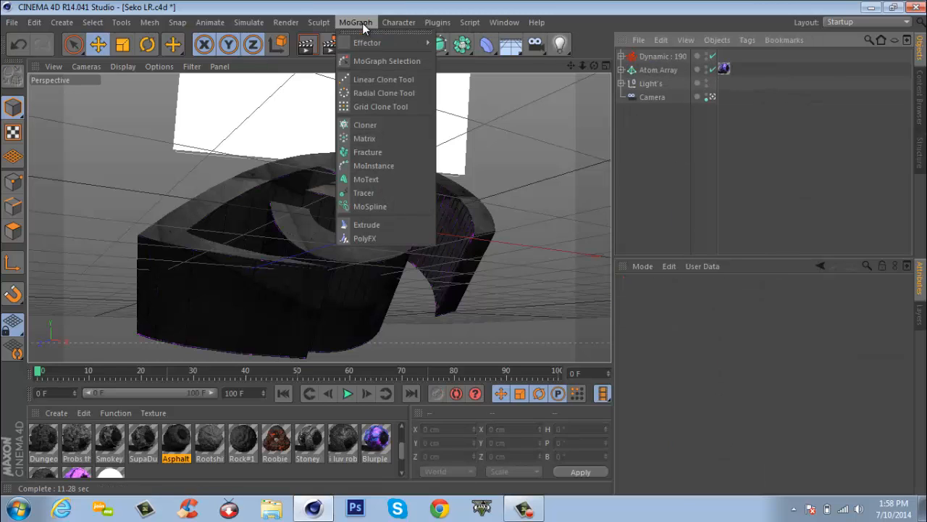
left_click(378, 152)
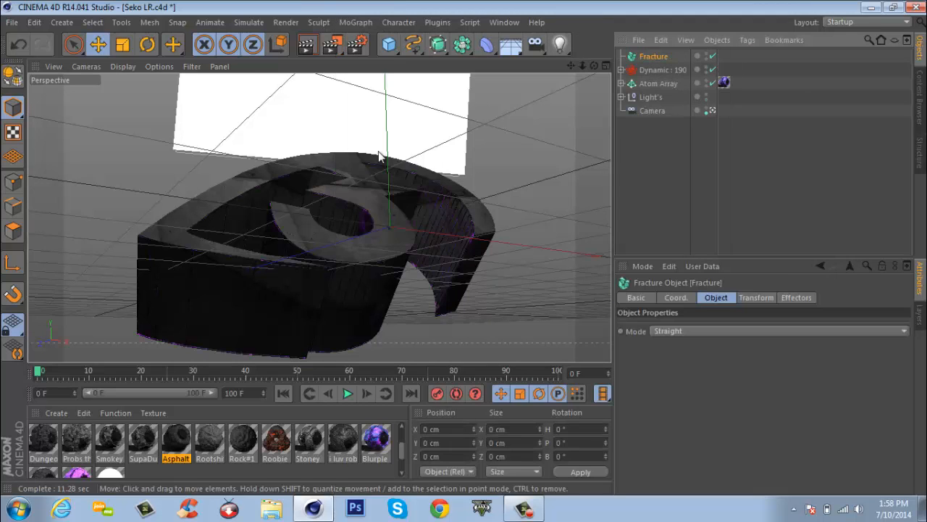
left_click(648, 70)
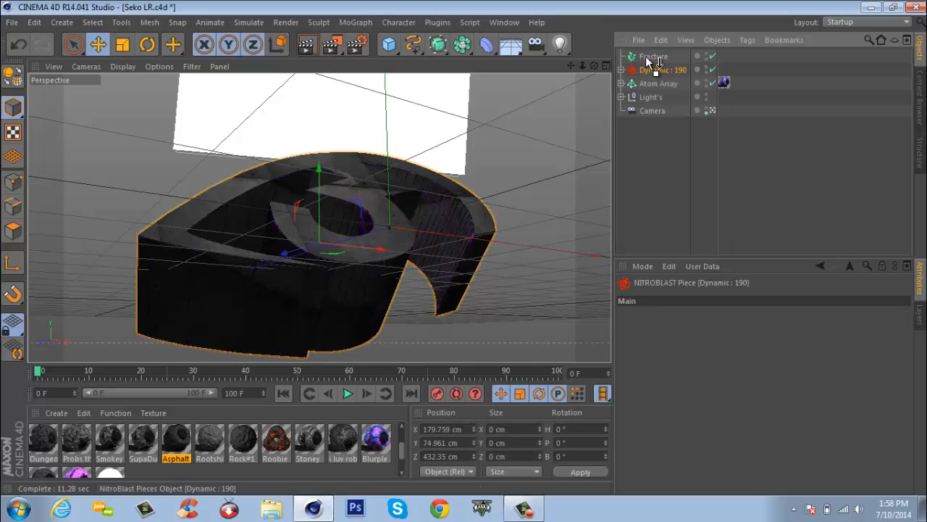
left_click_drag(646, 56, 645, 57)
Delete the Dynamic : 190 group without its children so the pieces sit directly under Fracture, and collapse the hierarchy
right_click(654, 70)
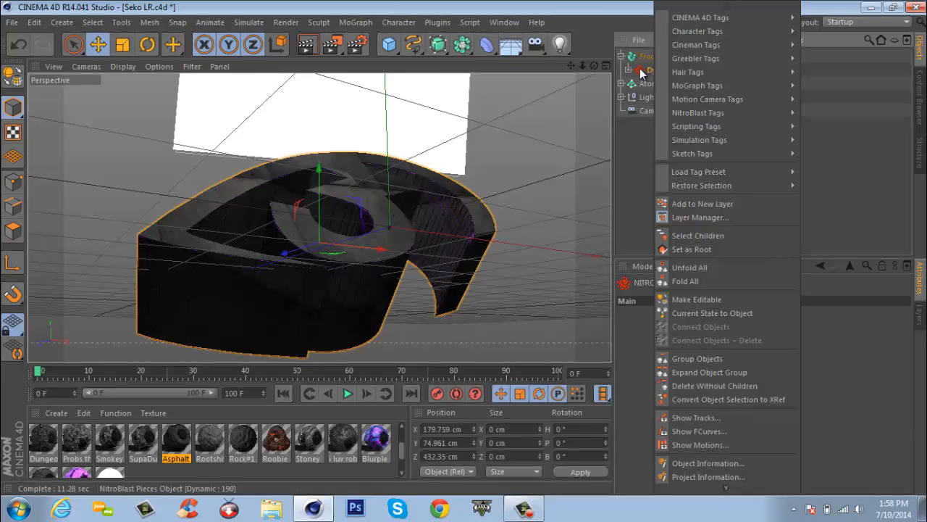
left_click(715, 386)
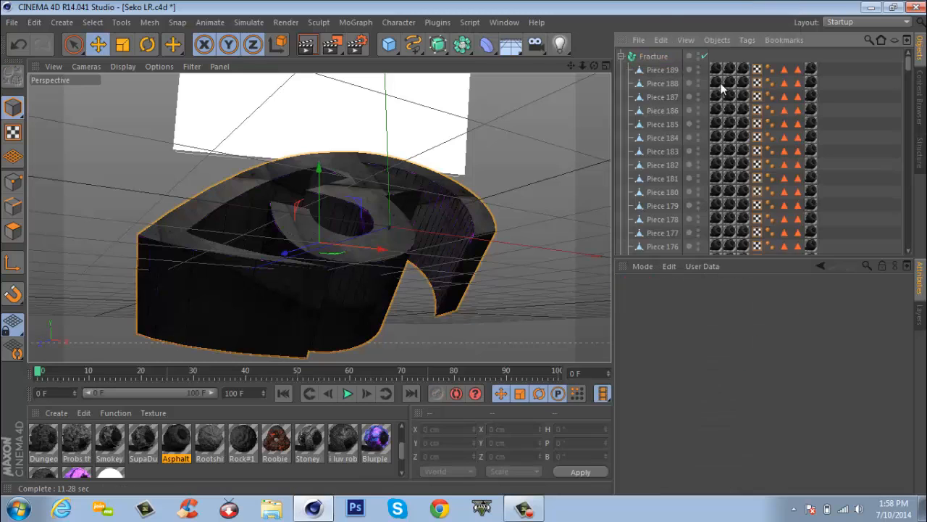
left_click(620, 56)
Add a Random effector to the Fracture object, make Fracture its child, and collapse the hierarchy
left_click(654, 56)
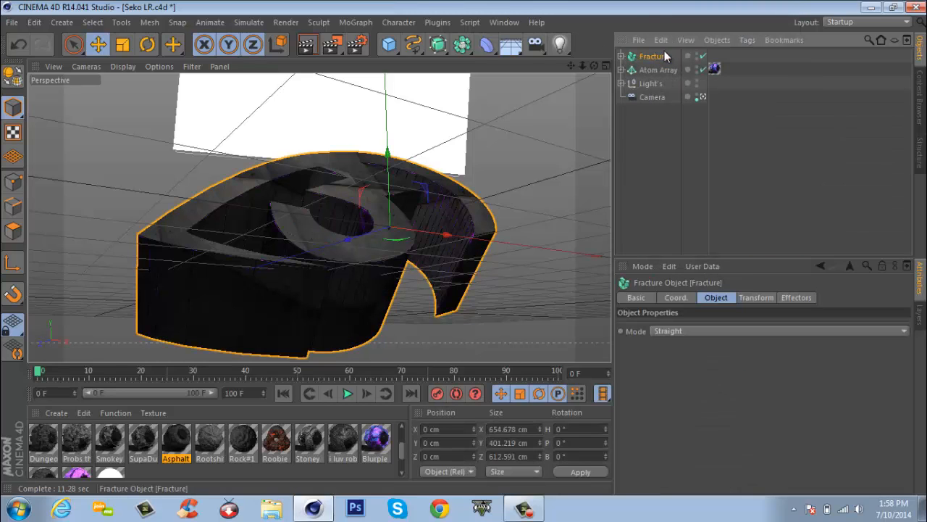
left_click(356, 22)
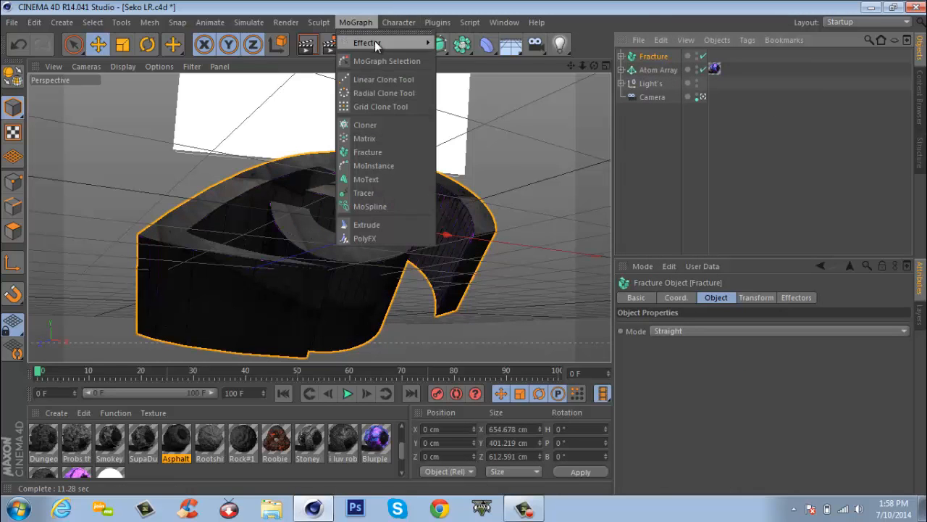
mouse_move(374, 42)
left_click(487, 146)
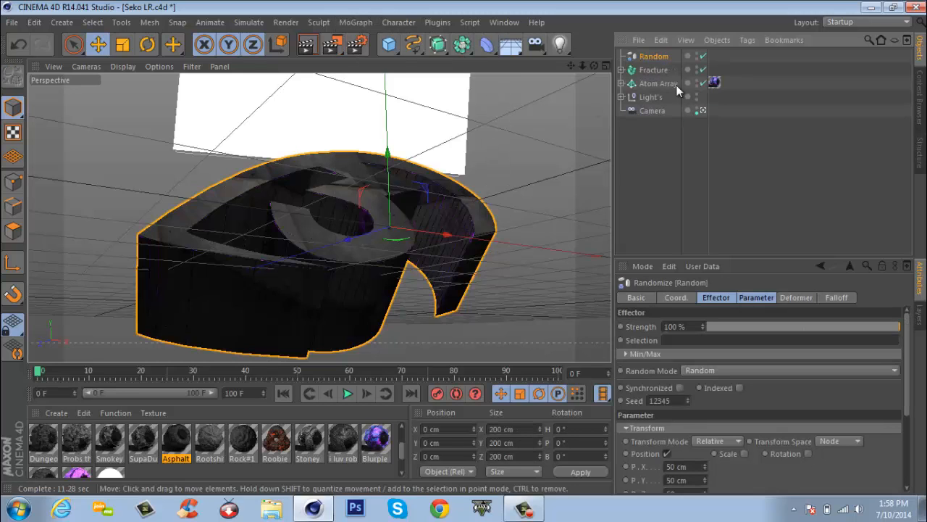
left_click_drag(652, 58, 652, 58)
left_click(651, 57)
left_click(621, 56)
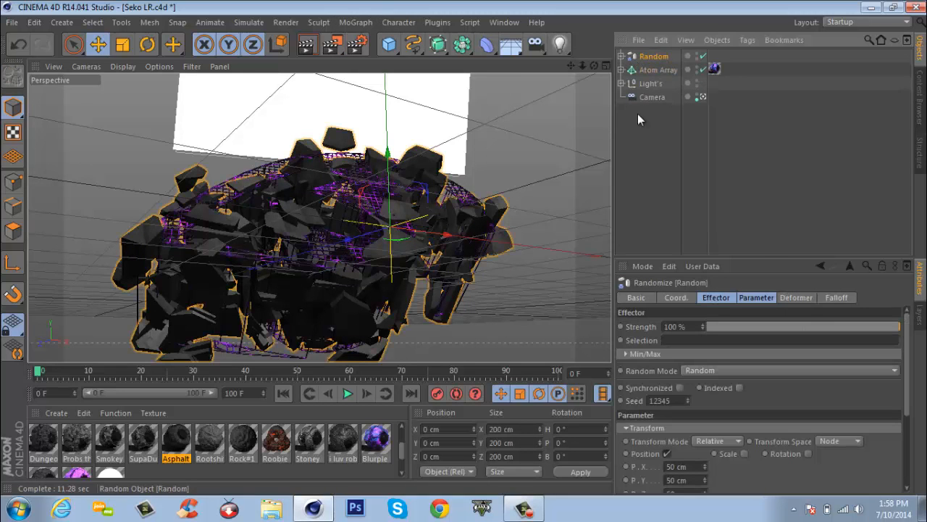
Reduce the Random effector's strength to 4%
left_click(712, 299)
left_click(733, 326)
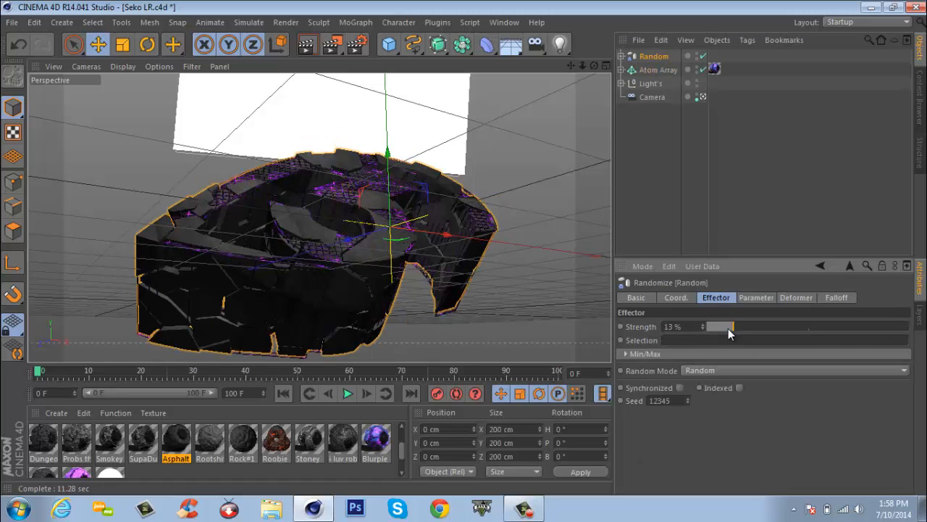
left_click_drag(726, 329, 717, 329)
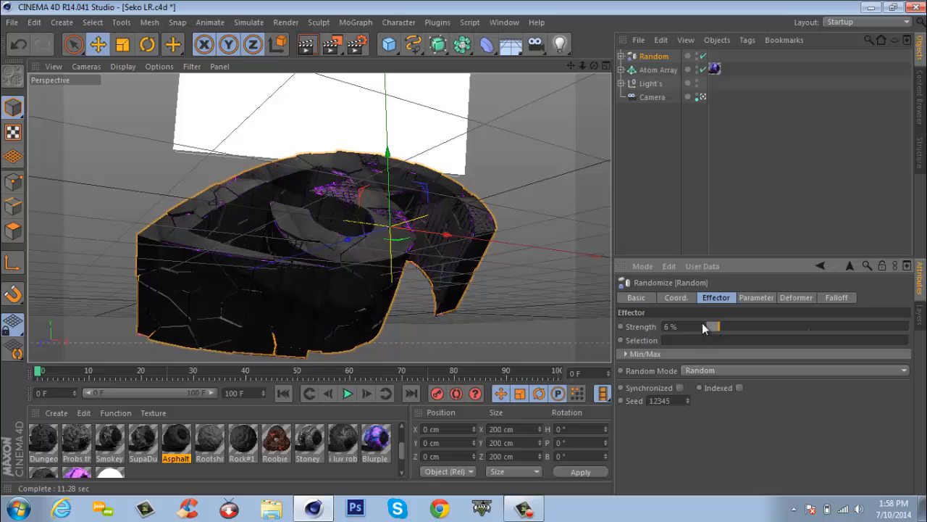
left_click(703, 324)
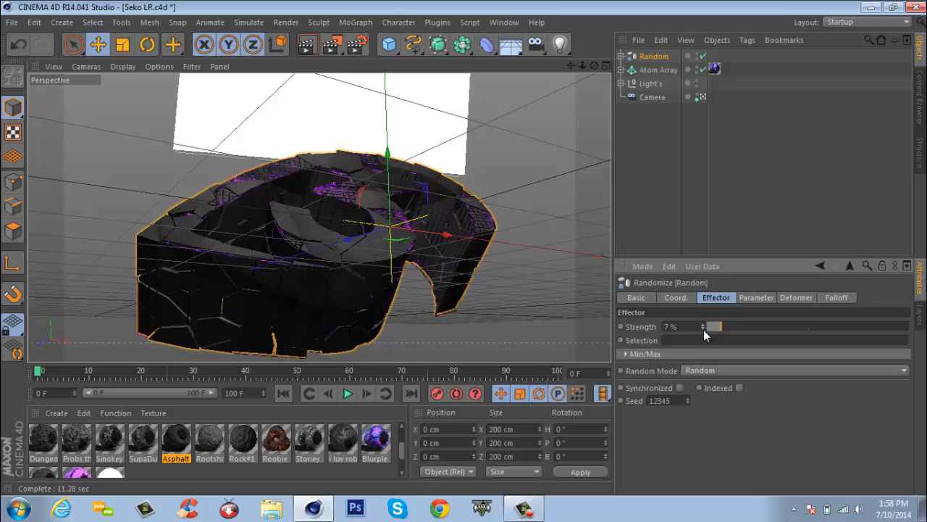
left_click(703, 329)
left_click(703, 330)
left_click(704, 330)
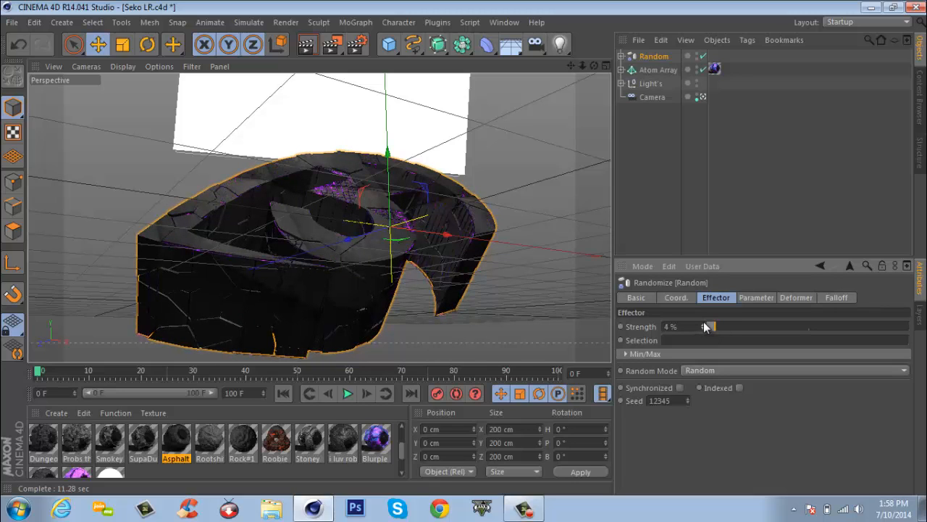
Raise the Random effector's strength to 5%
left_click(703, 323)
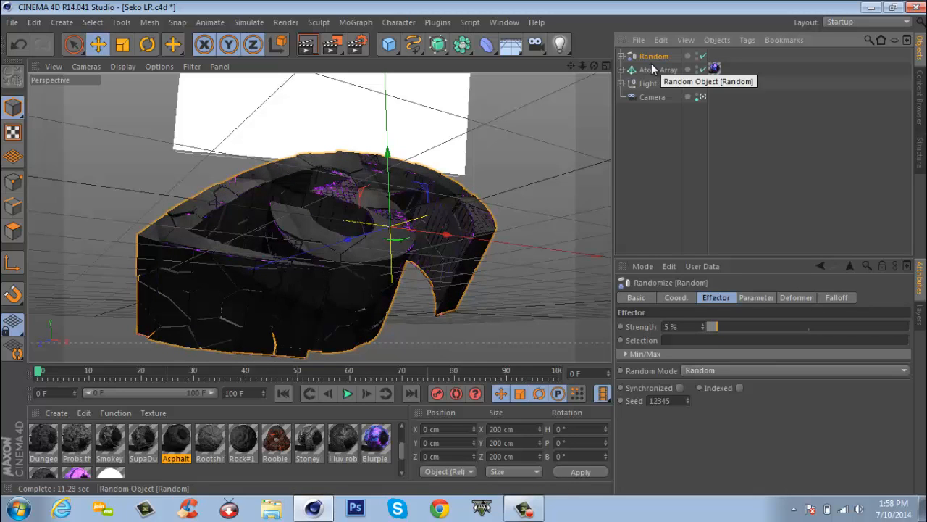
Draw five separate curved freehand splines reaching outward from different parts of the logo
left_click(411, 46)
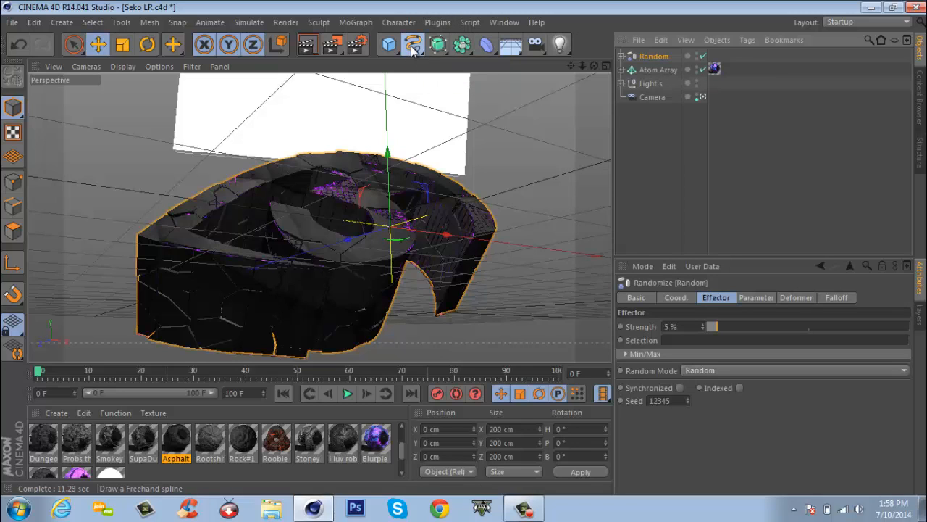
left_click(458, 63)
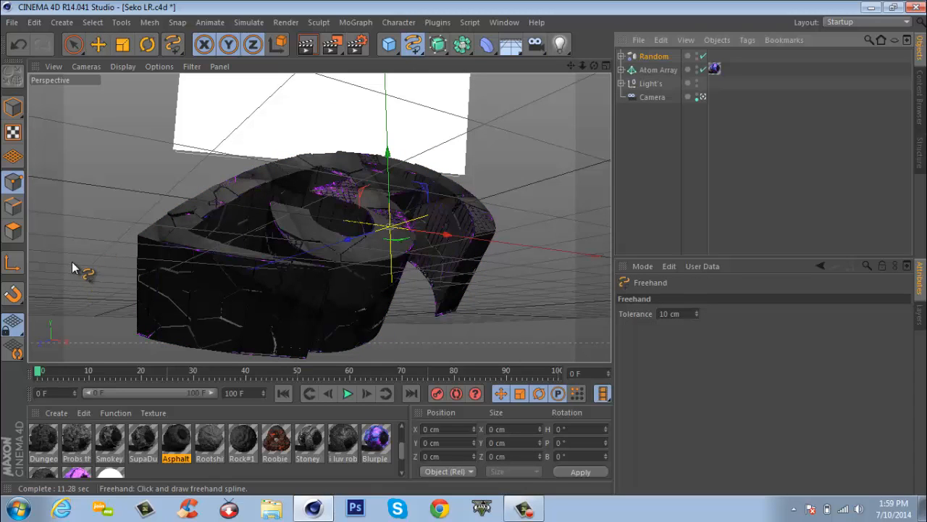
mouse_move(71, 262)
left_mouse_down()
mouse_move(97, 222)
mouse_move(194, 218)
left_mouse_up()
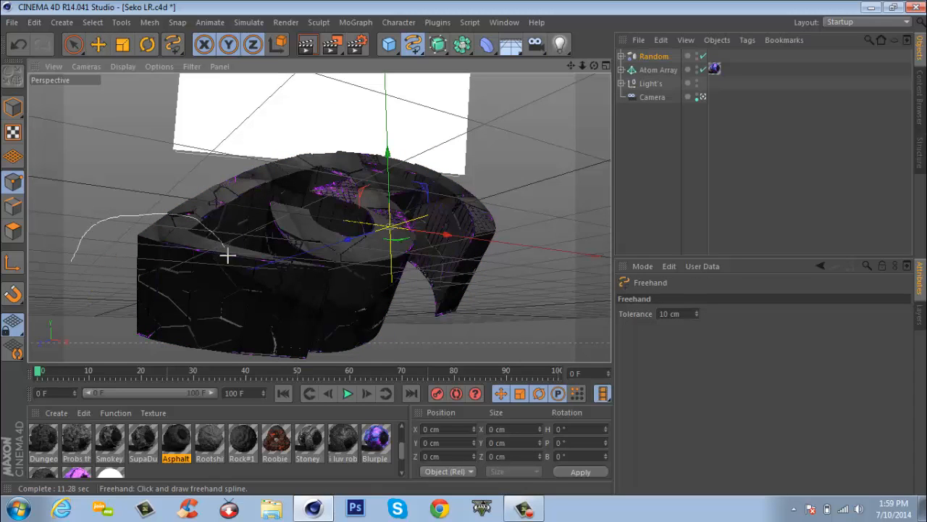
left_click_drag(295, 303, 305, 302)
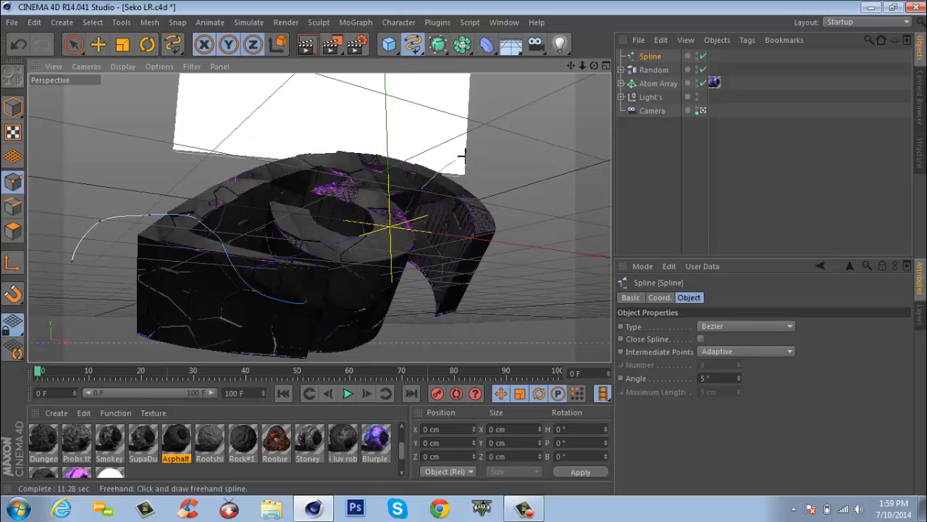
left_click_drag(593, 284, 594, 285)
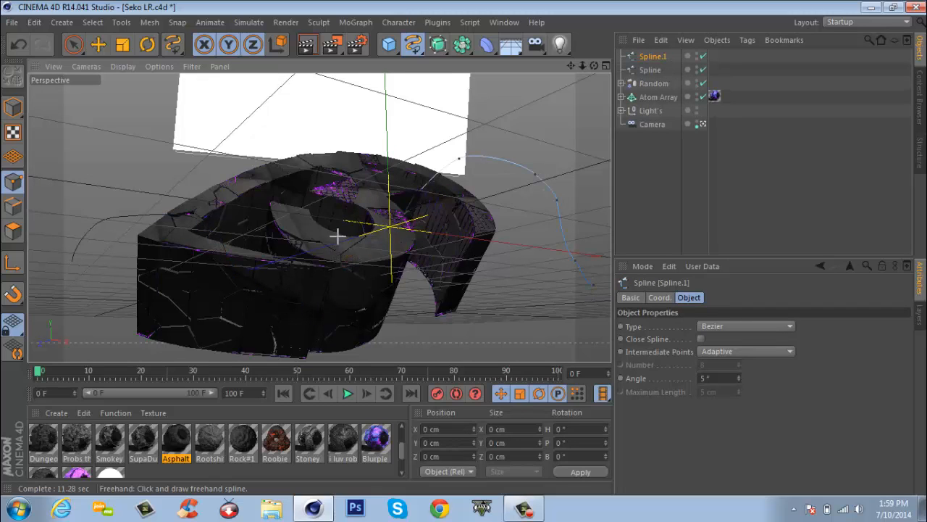
left_click_drag(593, 370, 592, 367)
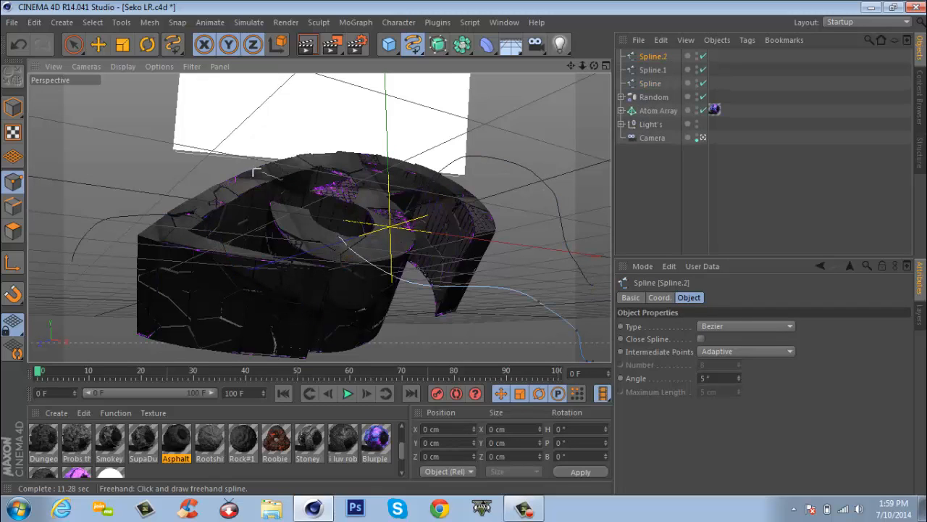
left_click_drag(131, 66, 130, 67)
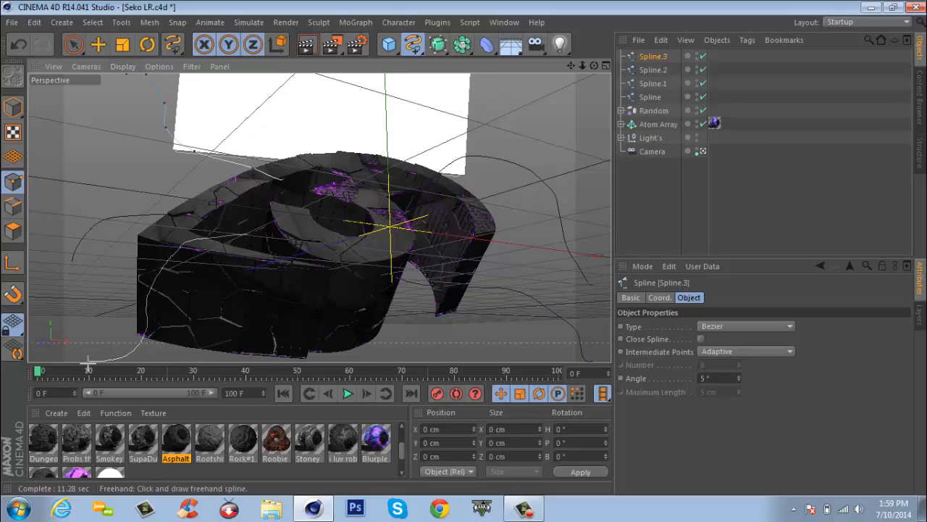
left_click_drag(81, 369, 82, 368)
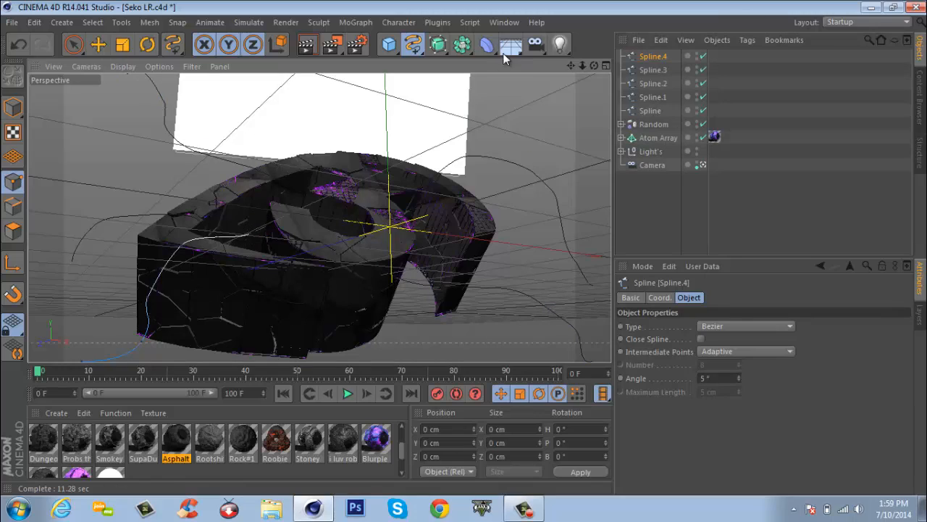
Add a Reeper X object and duplicate it until there are six copies
left_click(438, 22)
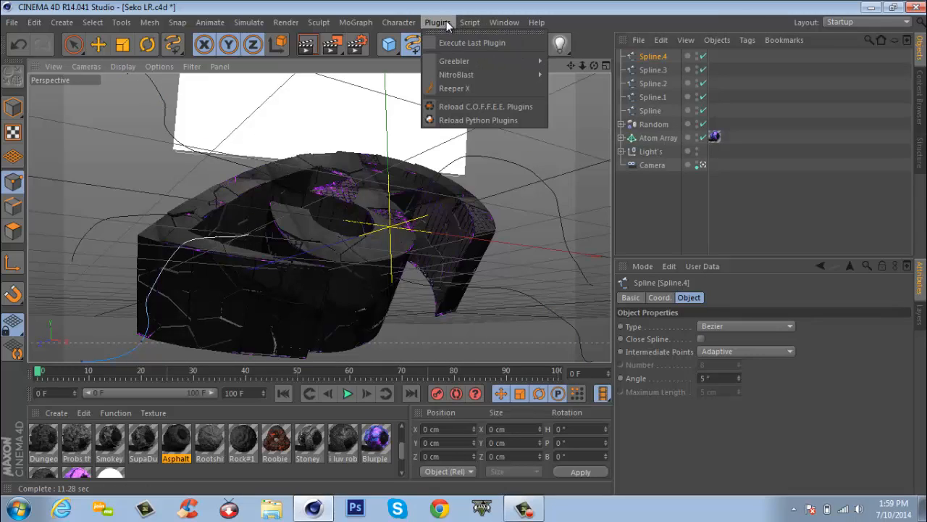
left_click(453, 88)
left_click_drag(655, 62, 657, 63, "ctrl")
left_click_drag(658, 70, 666, 123, "ctrl")
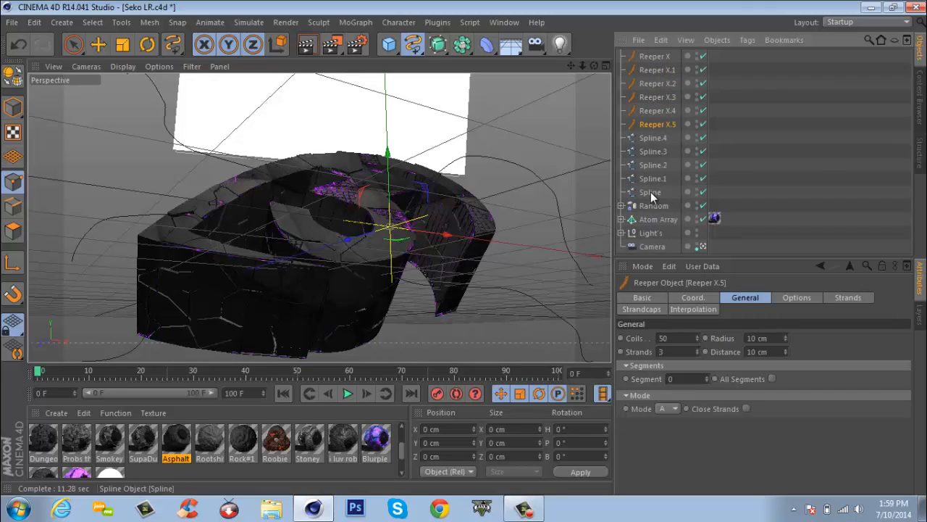
Make each of the five splines the child of its own Reeper X object, collapse the hierarchies, and delete the unused Reeper X.5
left_click_drag(654, 58, 651, 85)
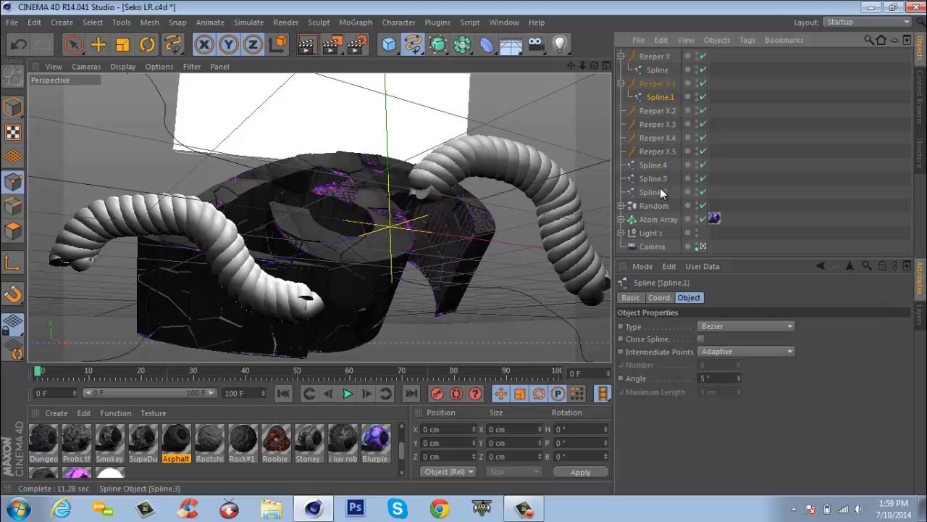
left_click_drag(660, 189, 649, 166)
left_click(621, 165)
left_click(621, 138)
left_click(621, 111)
left_click(621, 83)
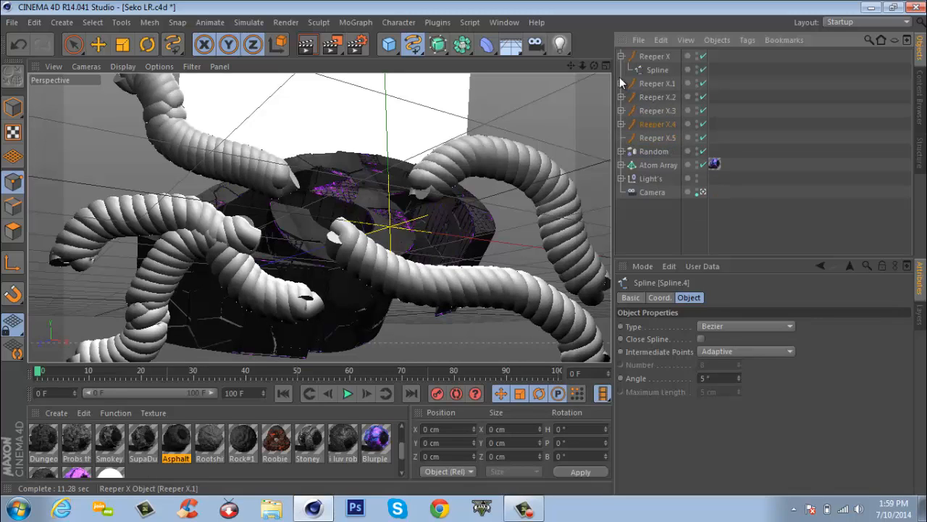
left_click(621, 56)
left_click(649, 123)
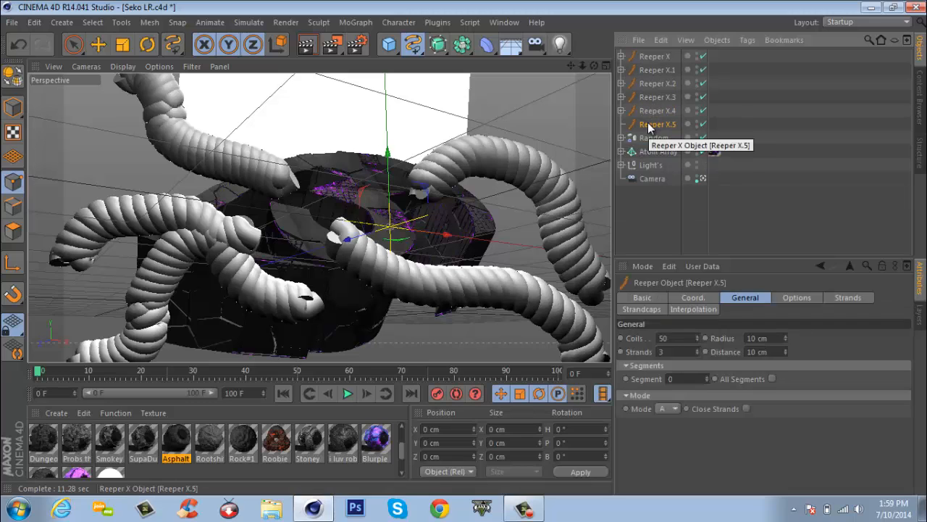
key("Delete")
Select all five Reeper X objects together and set their strands to 2
left_click(656, 110)
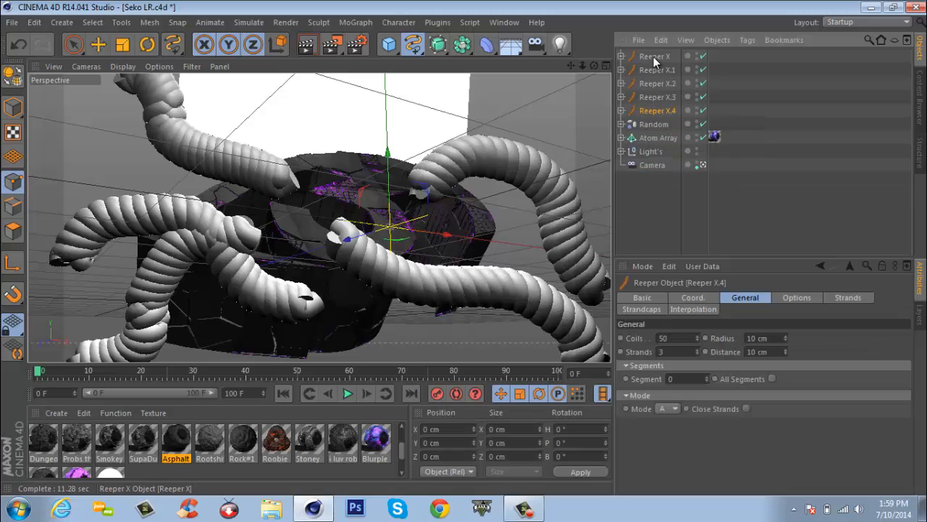
left_click(653, 56, "shift")
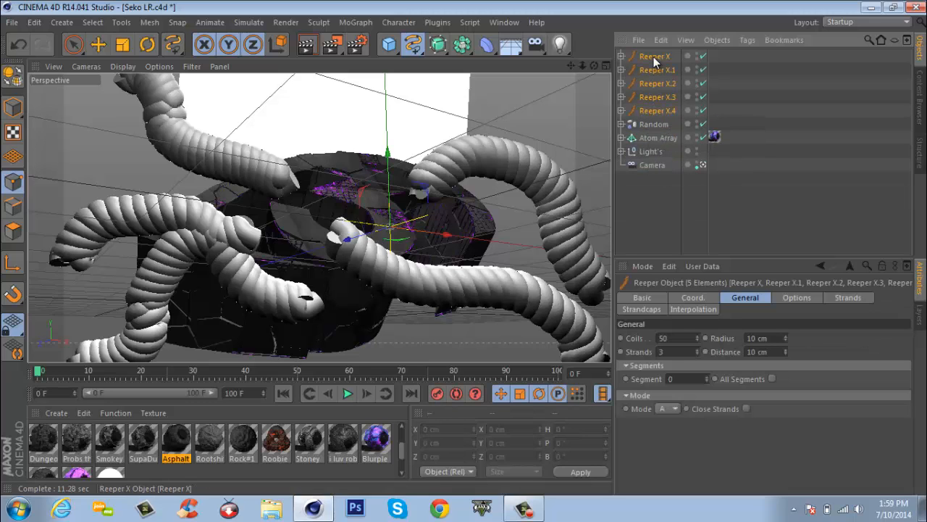
left_click(697, 354)
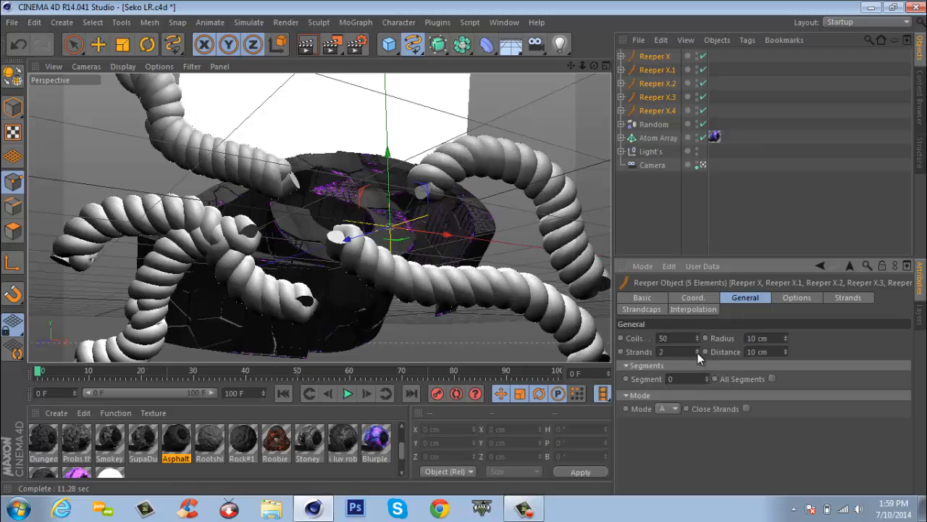
left_click(697, 353)
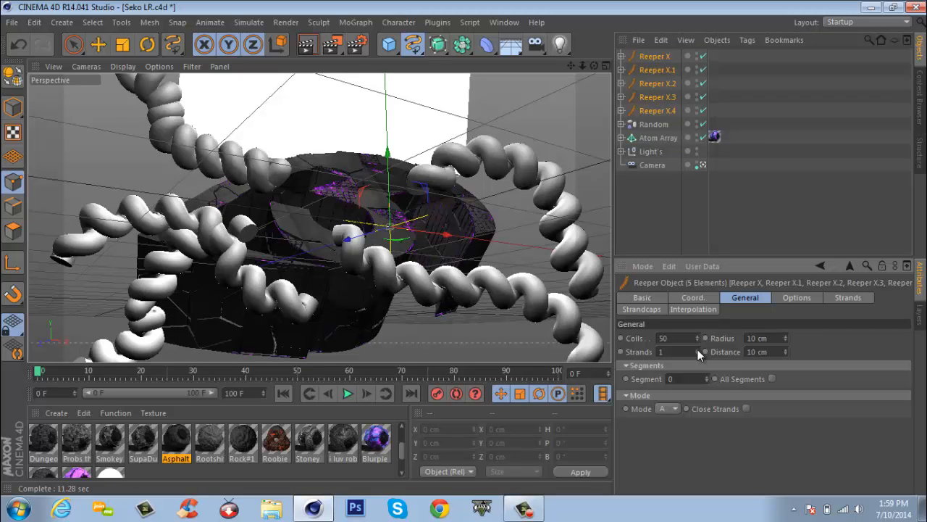
left_click(698, 349)
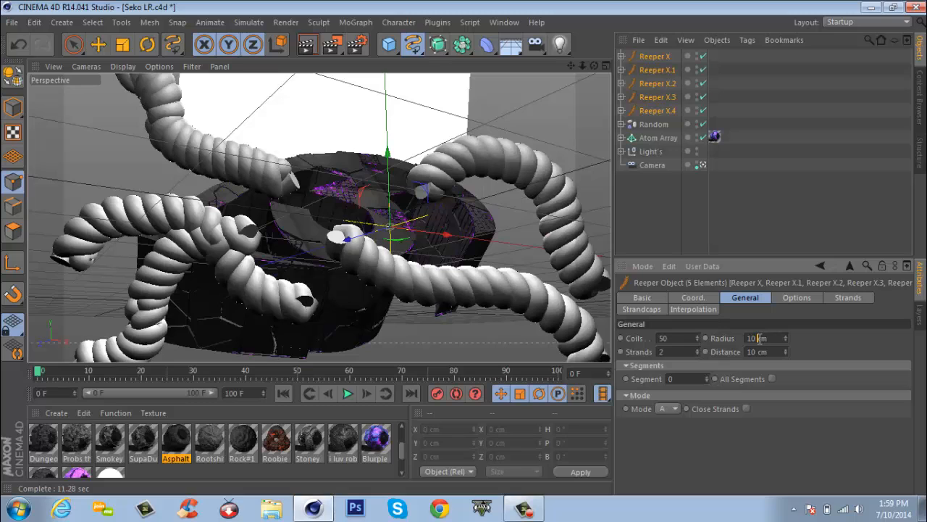
Try a radius of 5 cm on the five Reeper X objects
left_click(759, 339)
type("5cm")
key("Return")
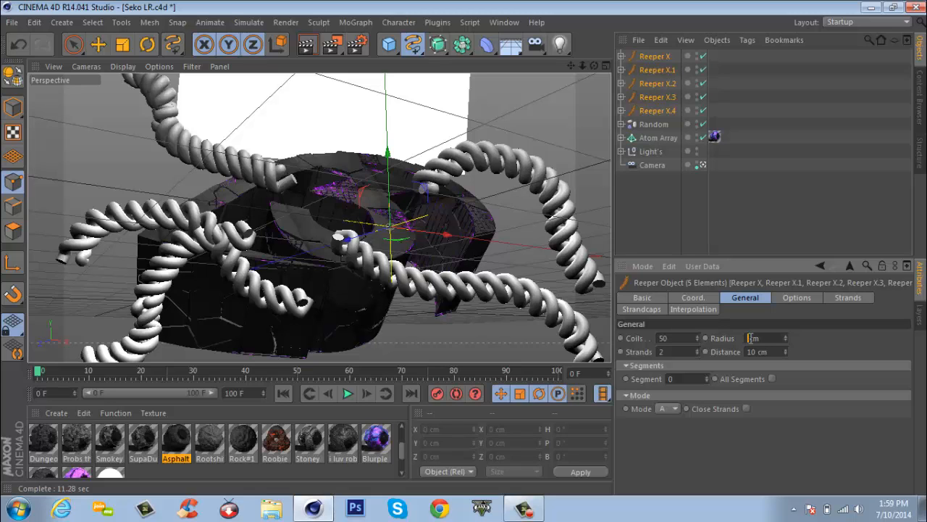
Reduce the coils of the five Reeper X ropes to 25, keeping the radius at 10 cm
left_click(698, 340)
left_click(698, 340)
left_click(698, 340)
left_click(698, 340)
left_click(698, 340)
left_click(698, 340)
left_click(698, 340)
left_click(698, 340)
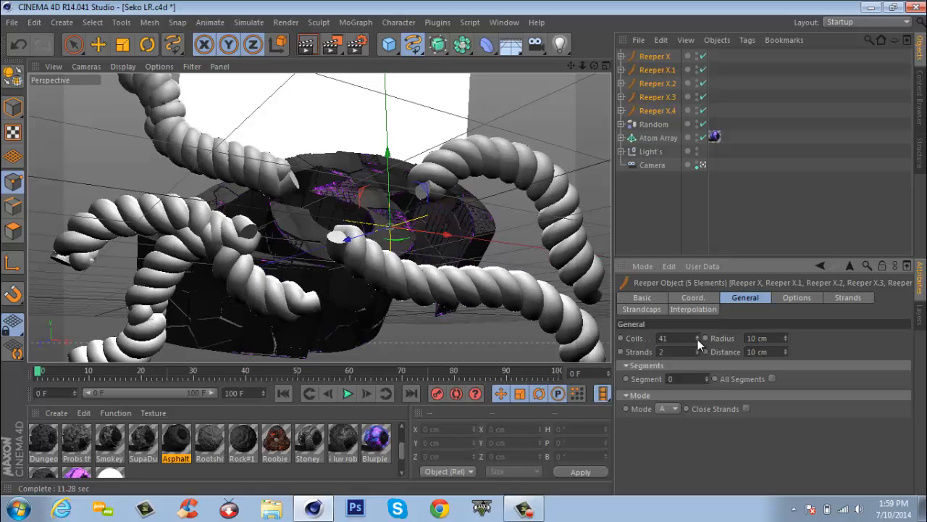
left_click(698, 340)
left_click(698, 340)
left_click(698, 340)
left_click(697, 339)
left_click(698, 340)
left_click(698, 340)
left_click(698, 340)
left_click(698, 340)
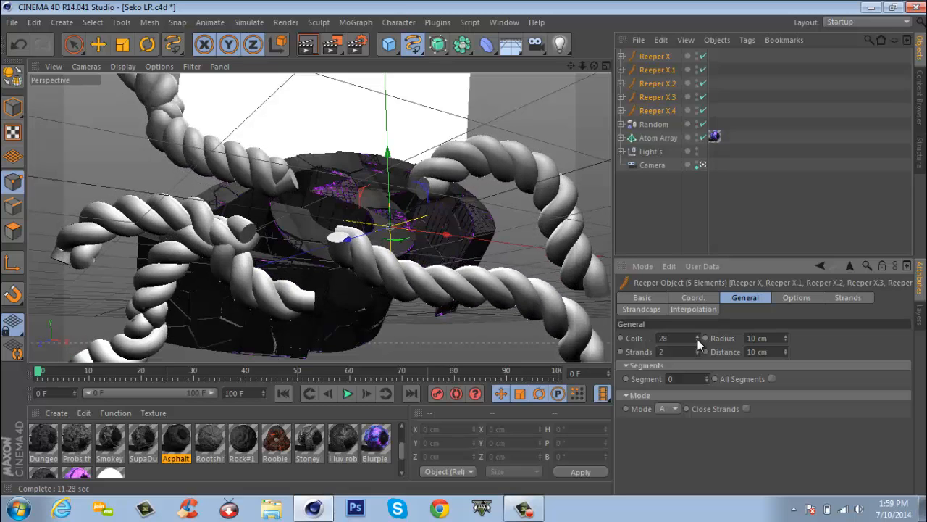
left_click(697, 340)
left_click(698, 339)
left_click(698, 339)
left_click(698, 340)
left_click(697, 340)
left_click(698, 340)
left_click(698, 339)
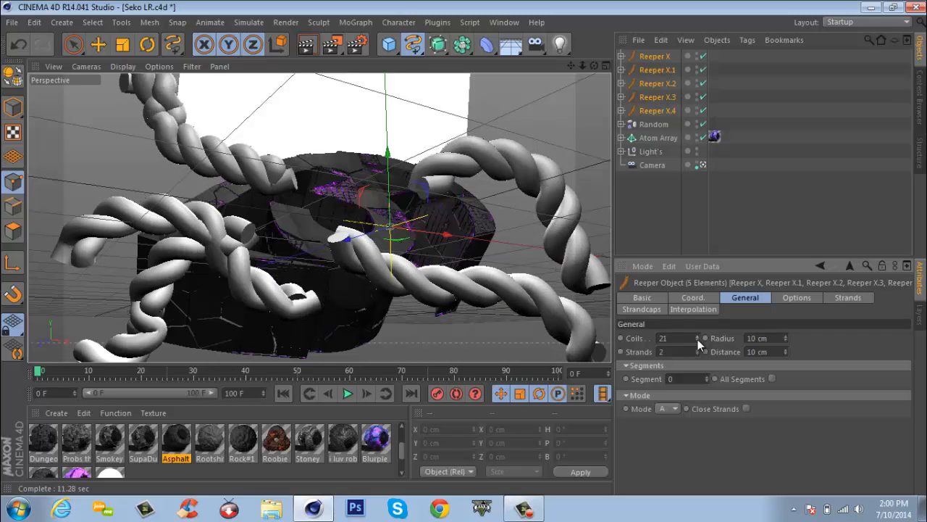
left_click(698, 340)
left_click(698, 337)
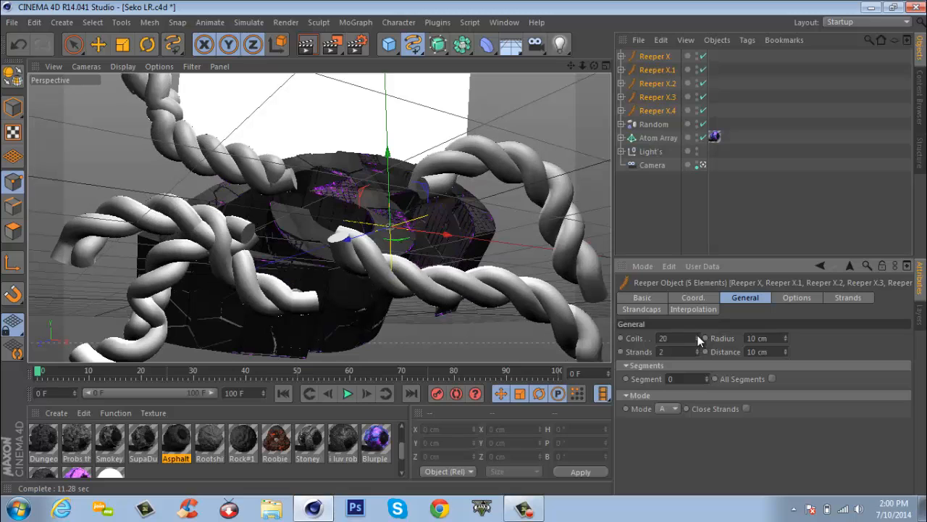
left_click(699, 337)
left_click(698, 338)
left_click(698, 337)
left_click(698, 338)
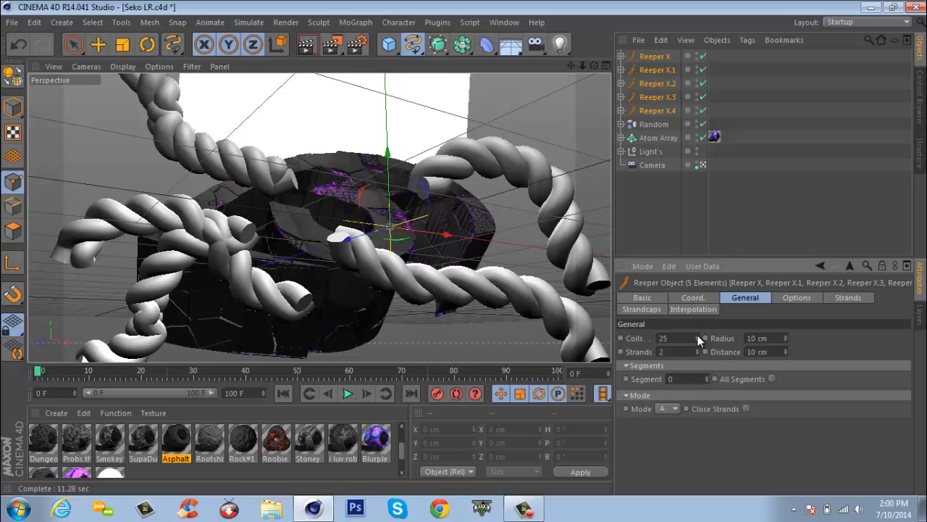
Reduce the strand distance of the five Reeper X ropes to 5 cm
left_click(785, 354)
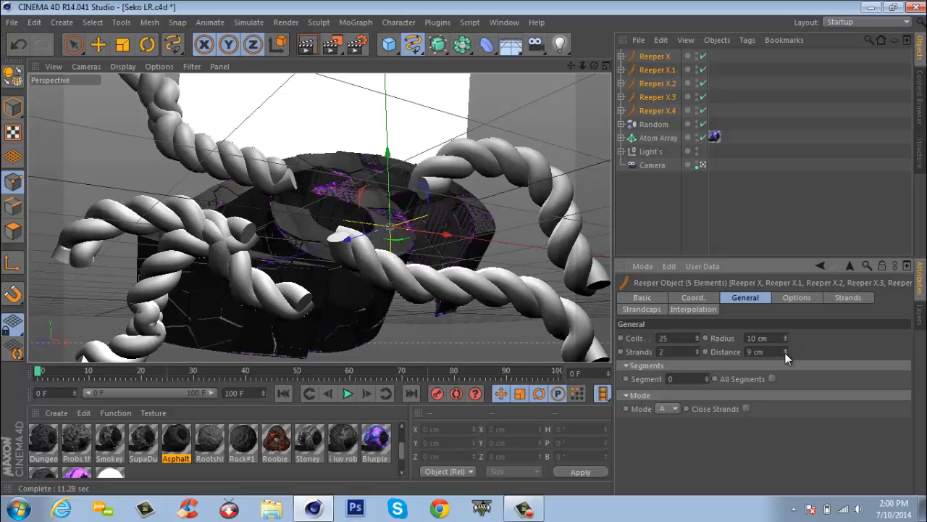
left_click(785, 354)
left_click(785, 354)
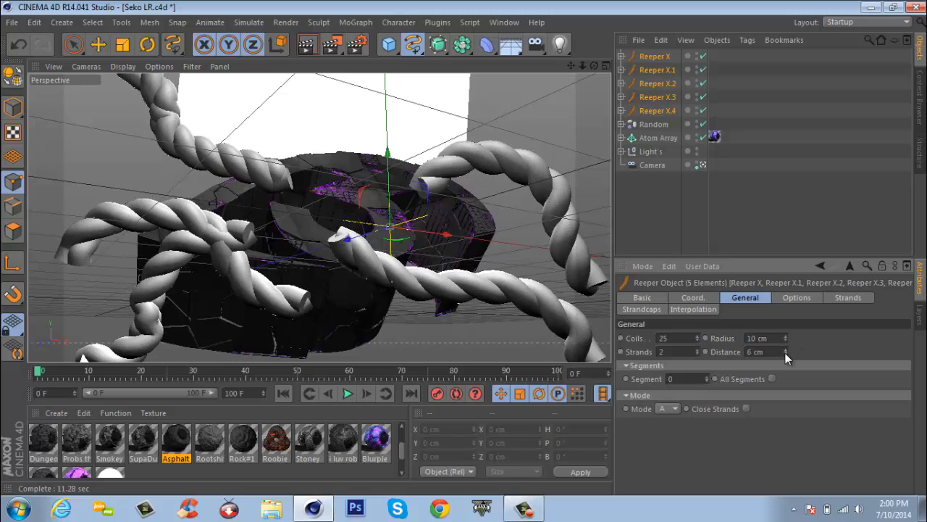
left_click(785, 353)
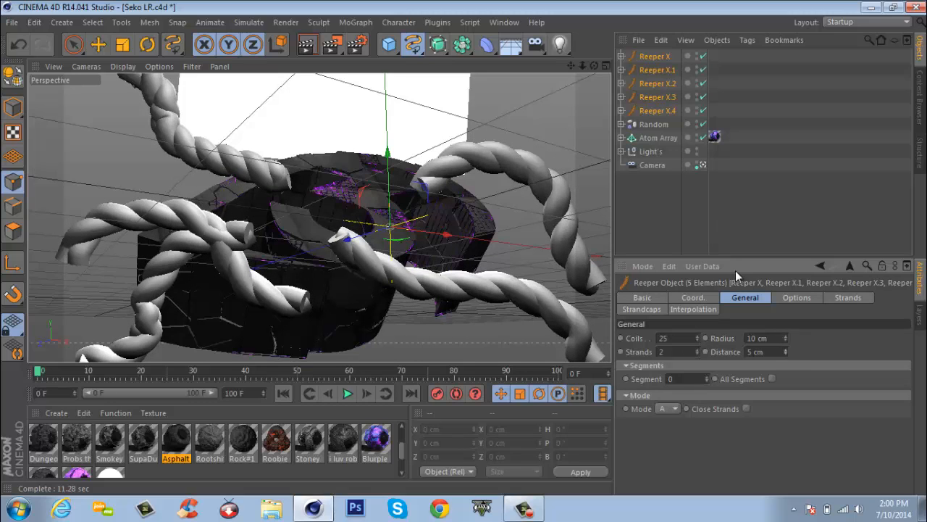
Switch out of the scene camera view and move the Reeper X.4 rope back close to the logo
left_click(664, 112)
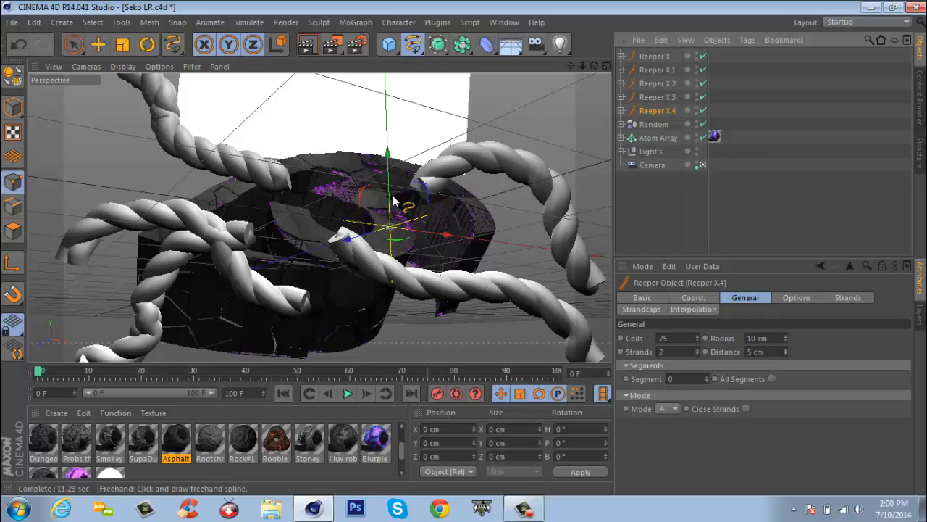
left_click(100, 46)
mouse_move(519, 227)
left_mouse_down()
mouse_move(499, 231)
mouse_move(518, 222)
left_mouse_up()
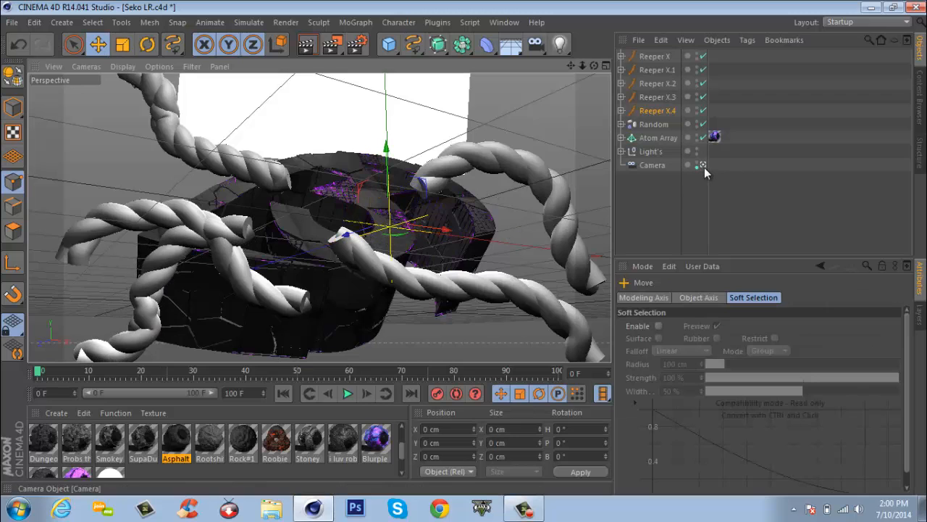
left_click(703, 165)
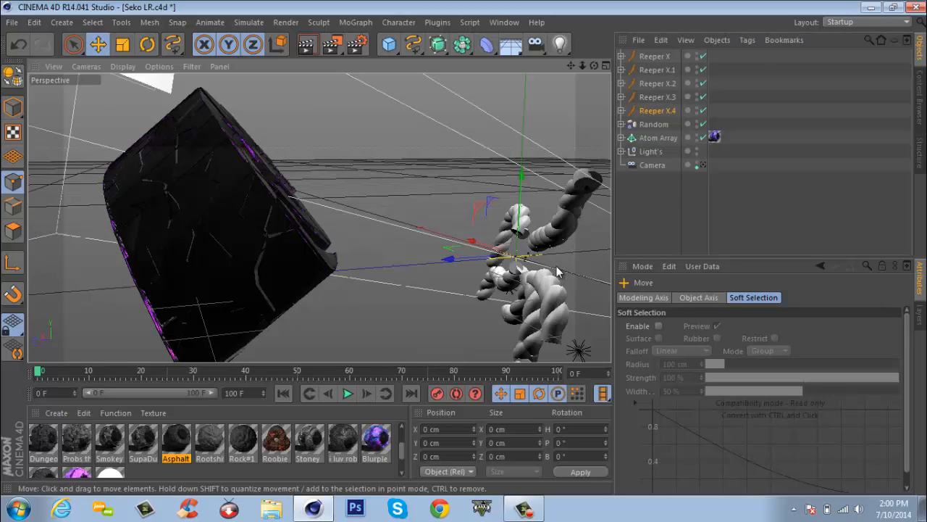
left_click_drag(558, 272, 364, 202)
Rotate Reeper X.4, lower it against the logo's edge, and fine-tune its position through the scene camera
left_click(148, 45)
left_click(99, 47)
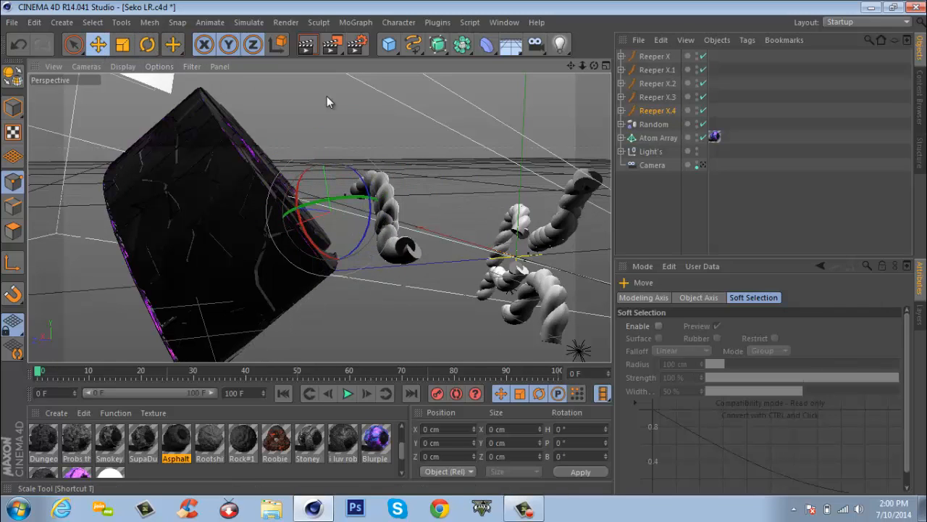
left_click_drag(420, 165, 386, 198)
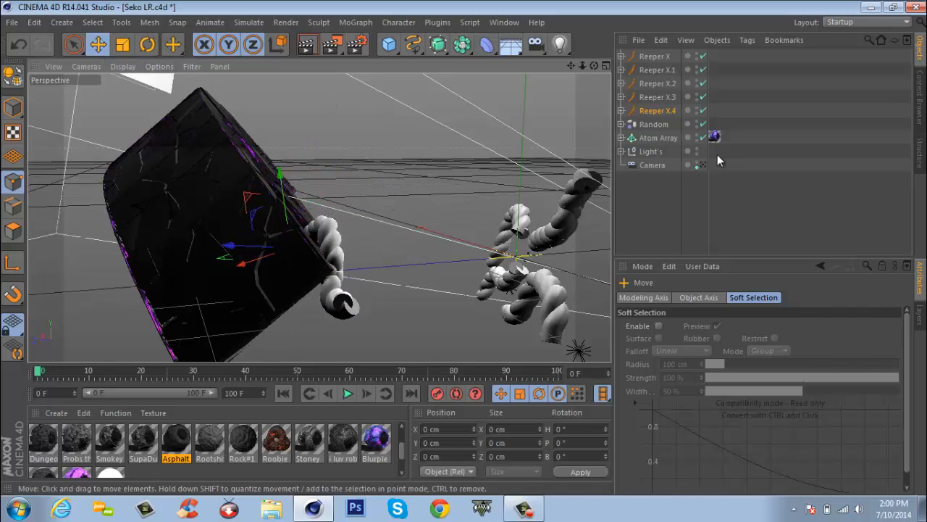
left_click(703, 164)
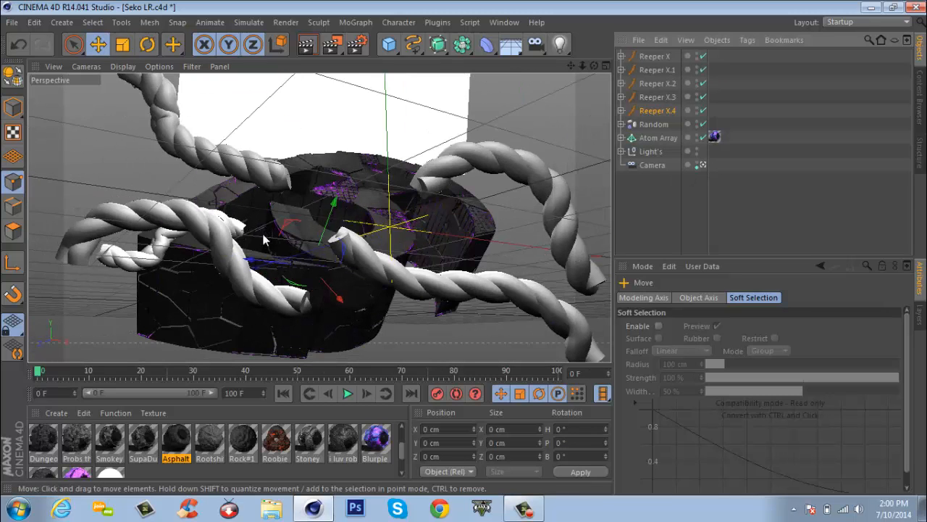
left_click_drag(249, 230, 236, 245)
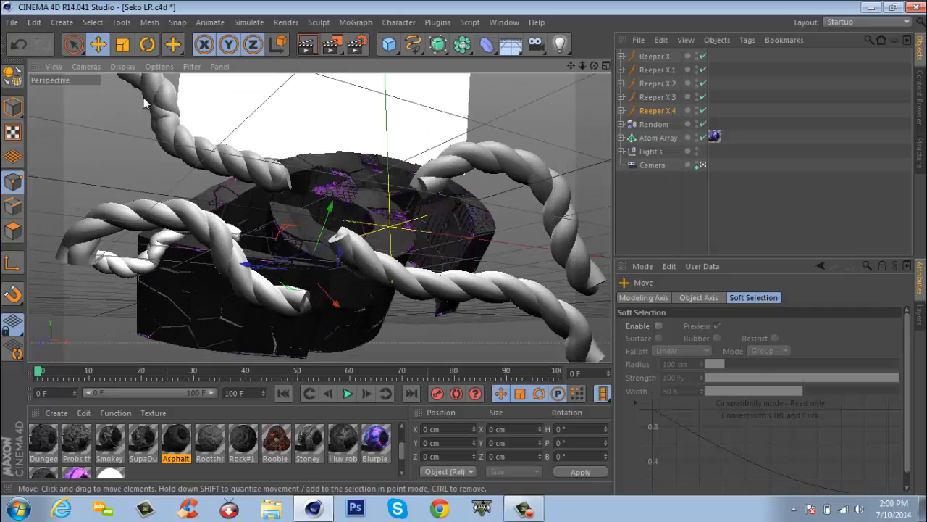
Enlarge the Reeper X.4 rope and rotate its heading by about -49.5°
left_click(122, 44)
left_click_drag(364, 200, 562, 177)
left_click(147, 44)
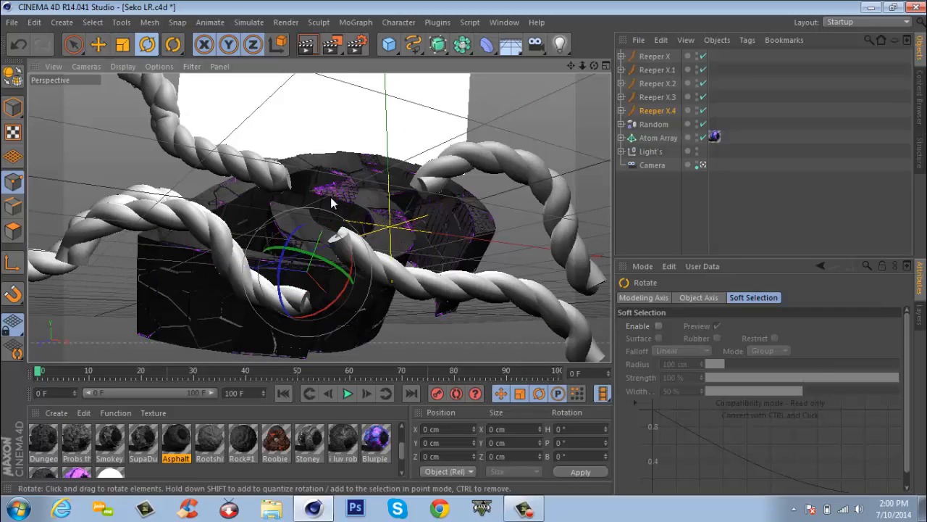
left_click_drag(355, 260, 358, 218)
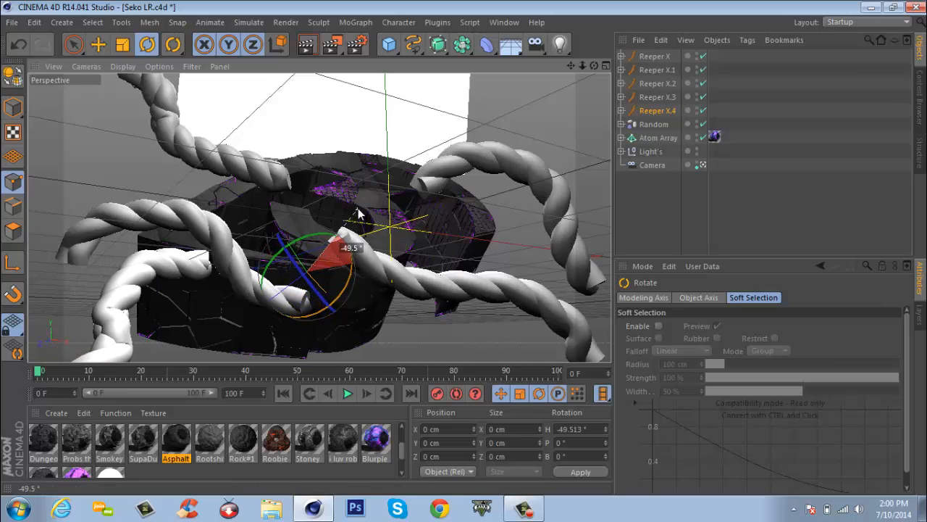
key("ctrl+z")
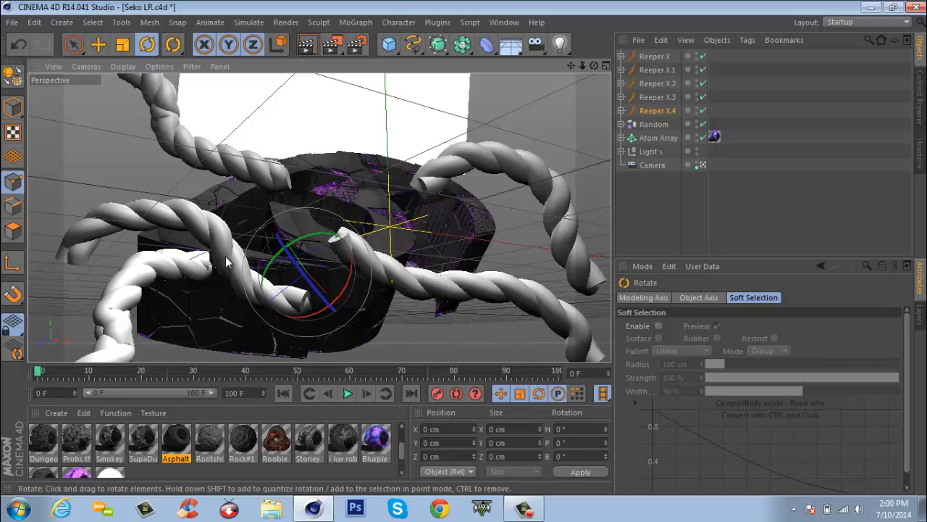
Move Reeper X.4 against the logo from outside the scene camera, nudge it in the camera view, and rotate it about 8°
left_click(704, 165)
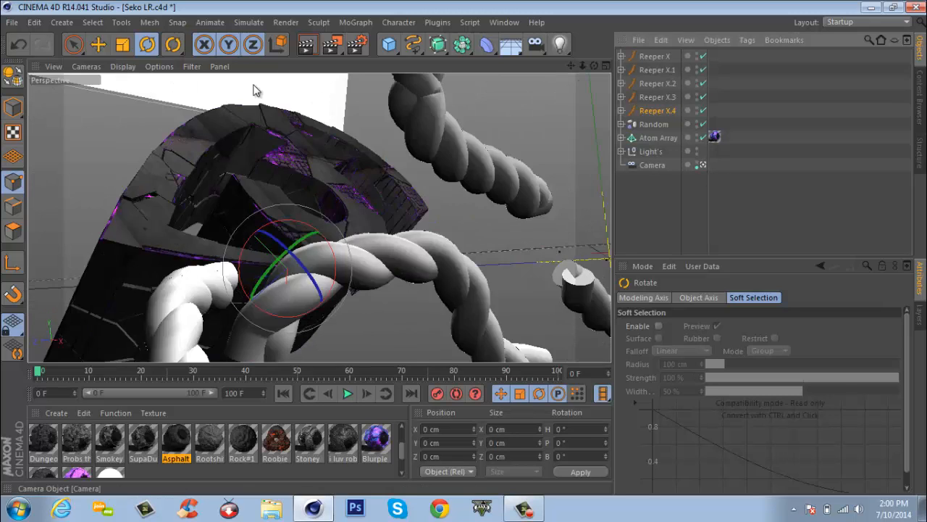
left_click(99, 46)
left_click_drag(447, 274, 417, 216)
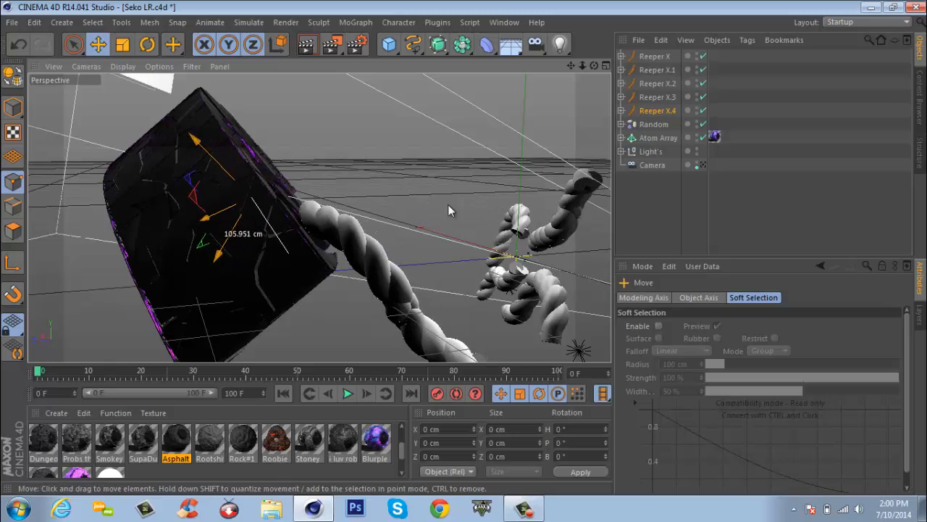
left_click(704, 165)
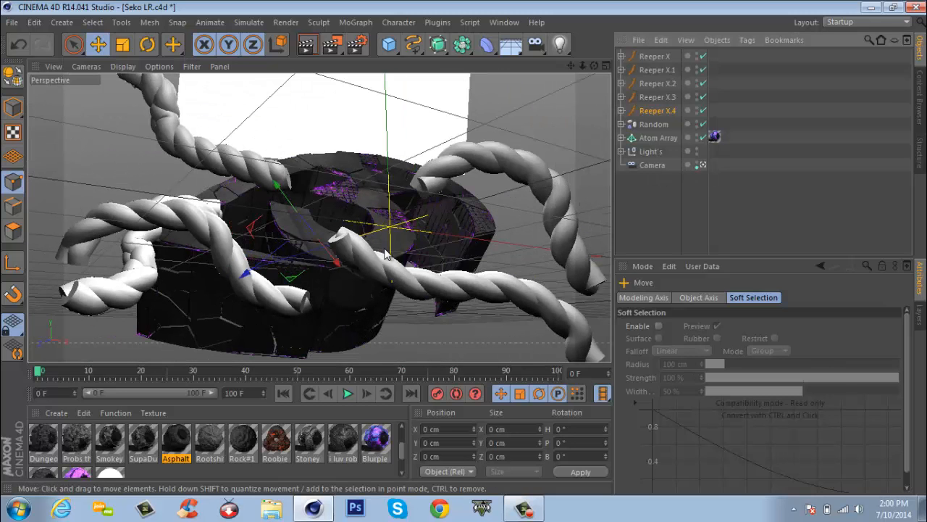
left_click_drag(141, 283, 171, 300)
left_click(147, 44)
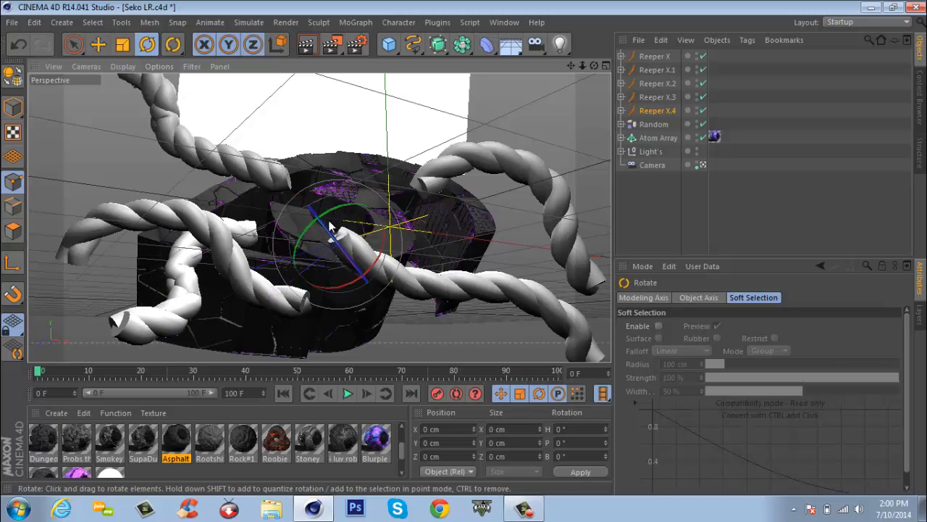
left_click_drag(326, 217, 297, 218)
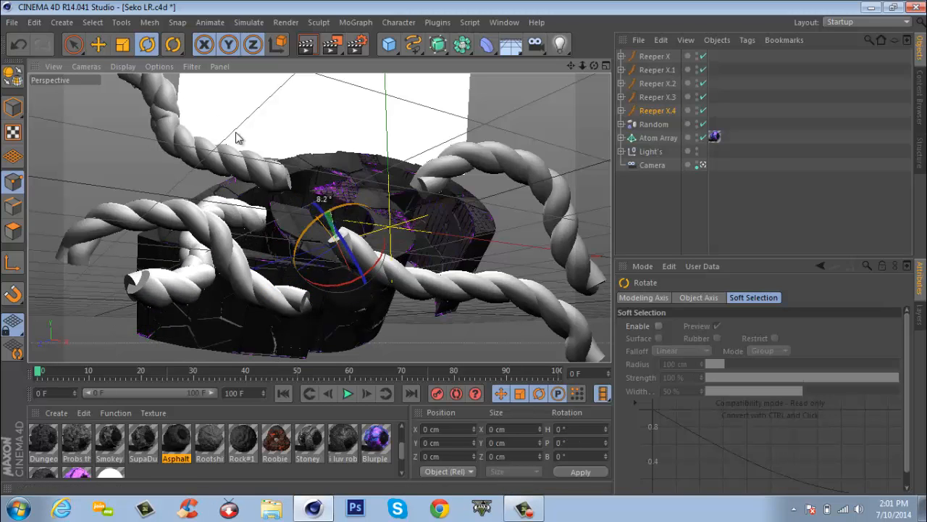
Scale Reeper X.4 up further and move it back toward the logo's front-left edge, working inside and outside the scene camera
key("t")
left_click_drag(527, 258, 476, 246)
key("e")
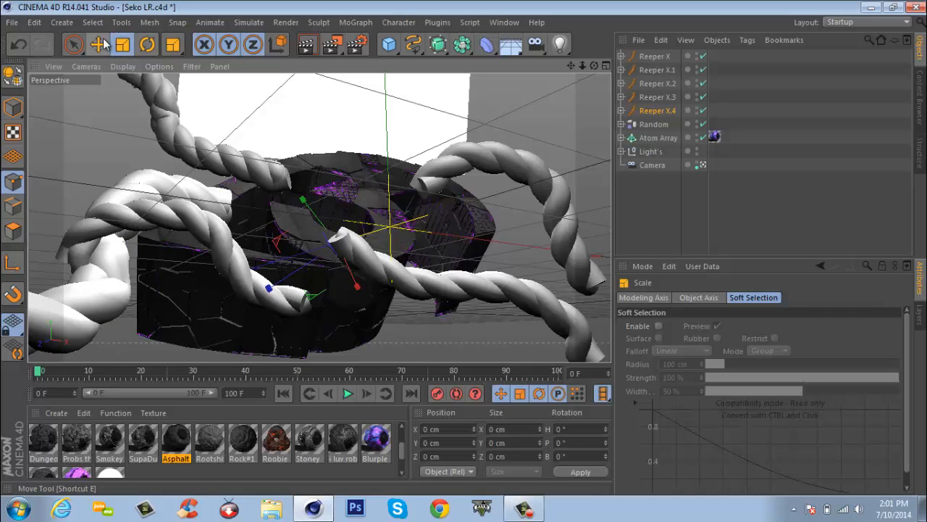
left_click_drag(161, 149, 219, 184)
left_click(702, 165)
left_click(704, 166)
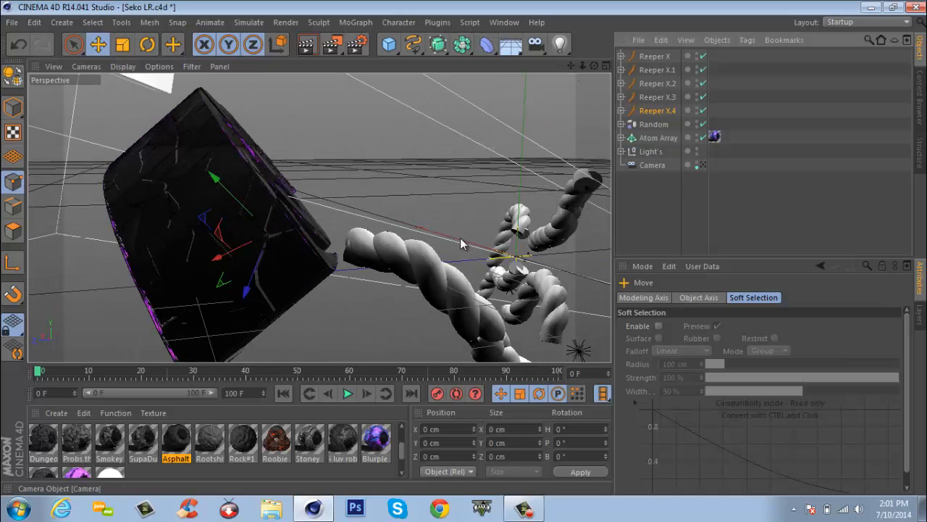
left_click_drag(430, 236, 399, 233)
left_click(704, 164)
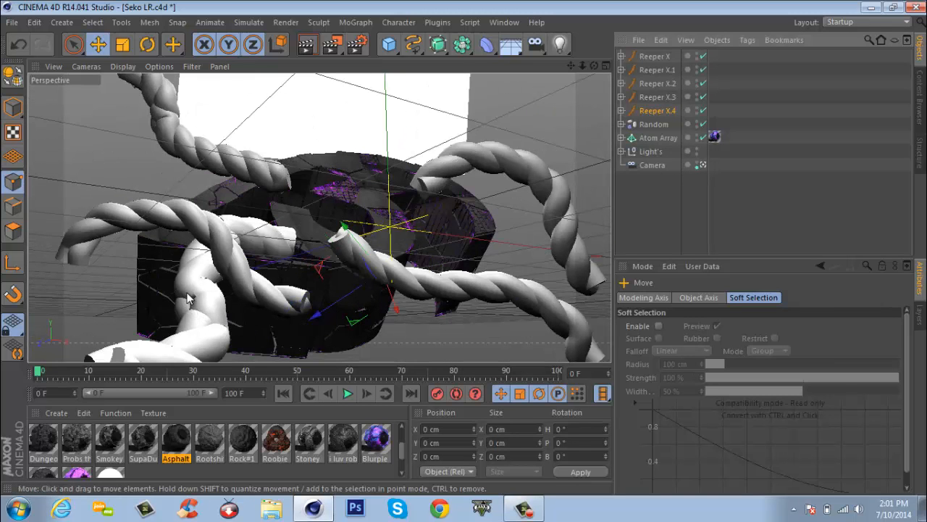
Rotate Reeper X.4 to hang more steeply and push its upper end into the logo's edge
left_click(147, 44)
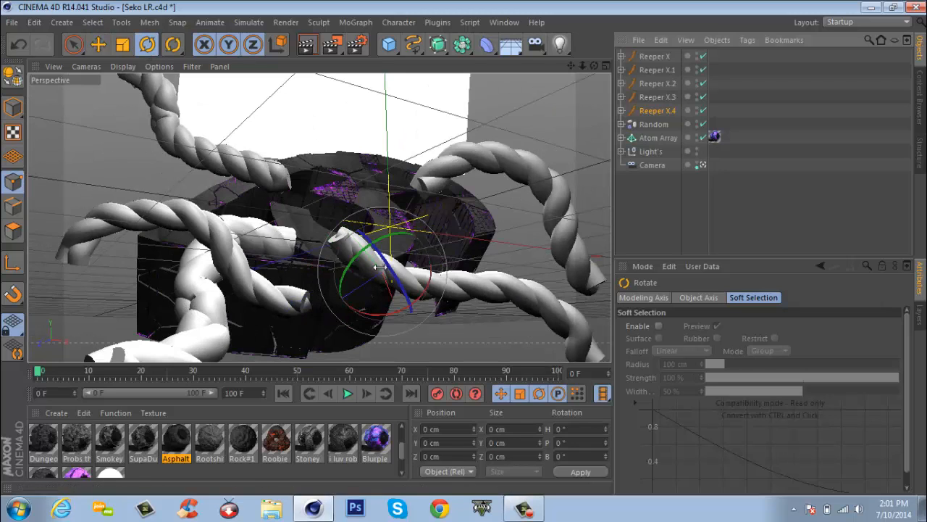
left_click_drag(362, 259, 392, 263)
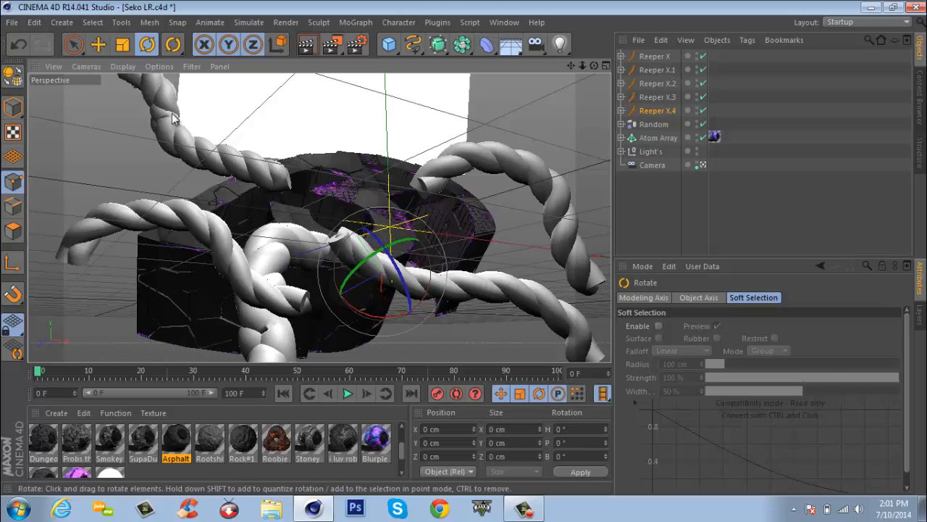
left_click(99, 45)
left_click_drag(482, 329, 436, 316)
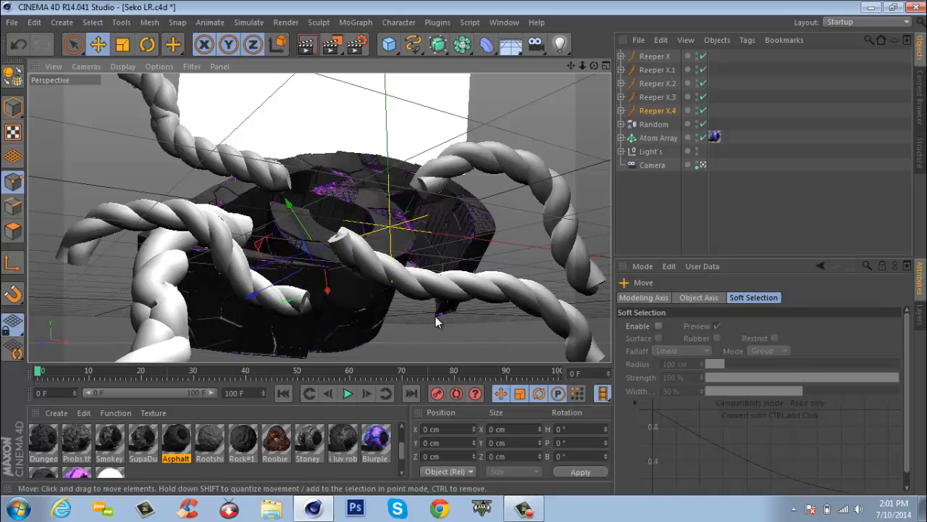
left_click(703, 165)
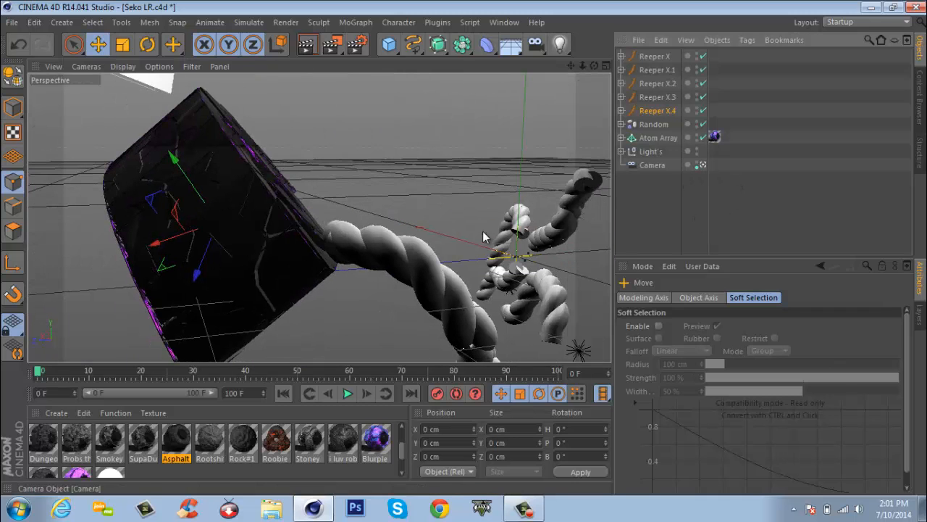
left_click_drag(445, 233, 412, 226)
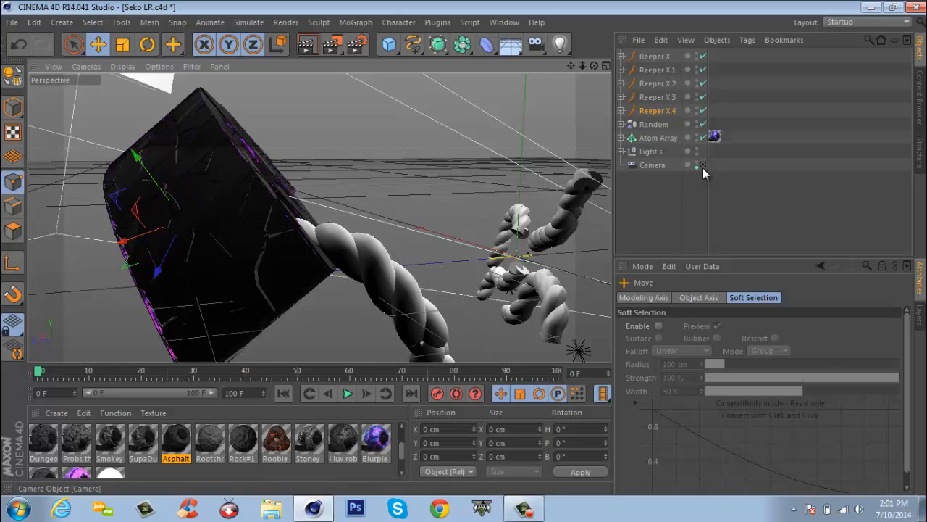
left_click(703, 165)
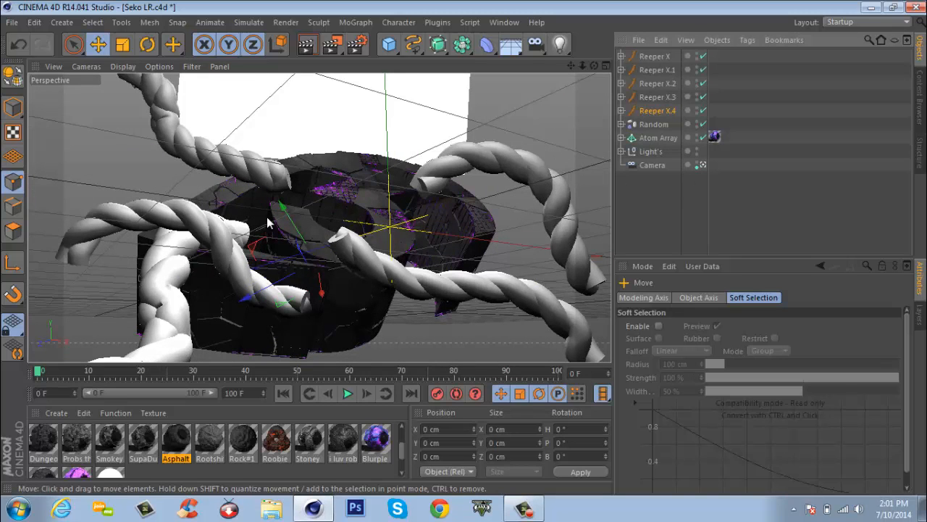
Turn Reeper X.4 to hang nearly straight down, shift it to the logo's left side, and embed its end in the logo
left_click(147, 44)
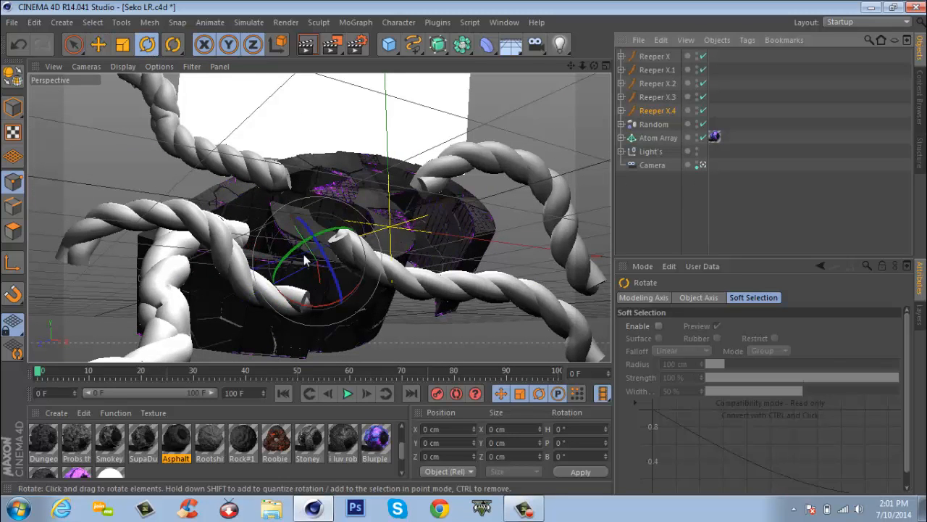
left_click_drag(321, 244, 342, 259)
left_click(98, 45)
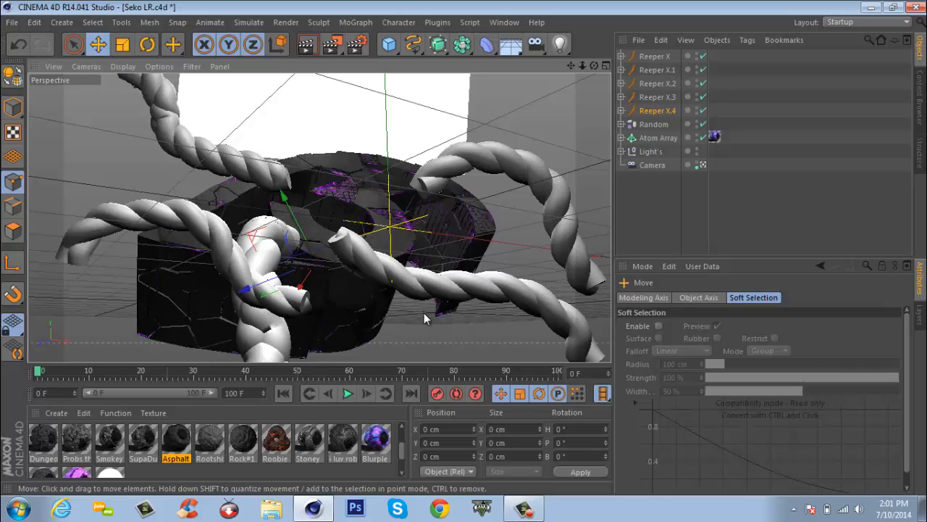
left_click_drag(424, 313, 381, 305)
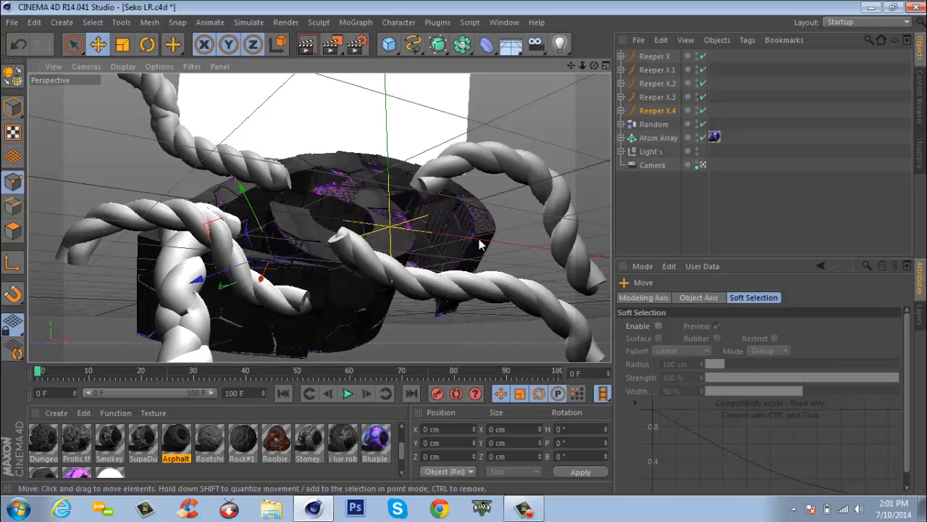
left_click(702, 165)
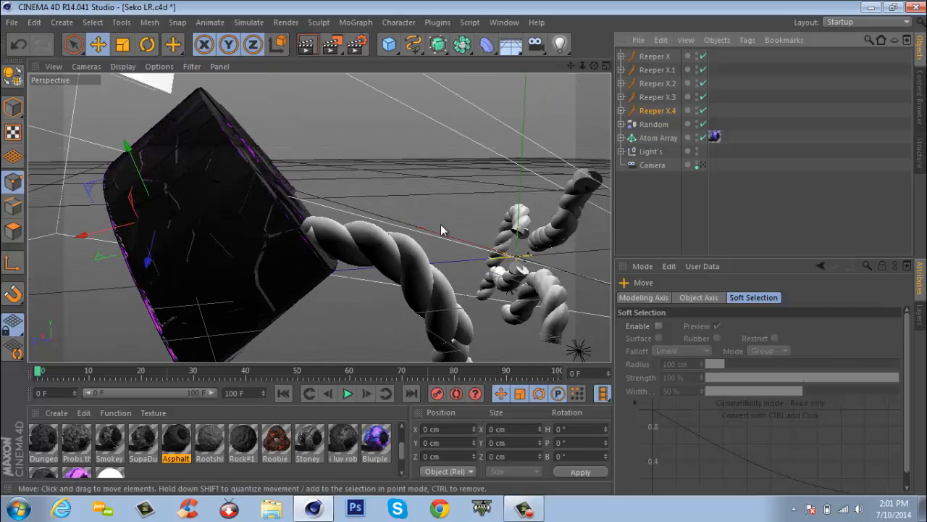
left_click_drag(406, 249, 381, 250)
left_click(701, 166)
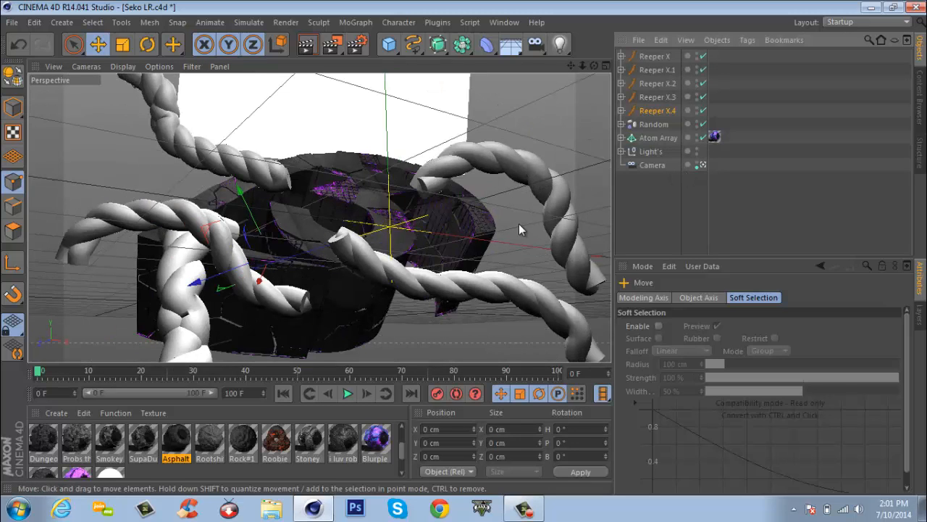
Nudge Reeper X.3 about 4.8 cm and rotate it so that its end points down toward the logo
left_click(655, 98)
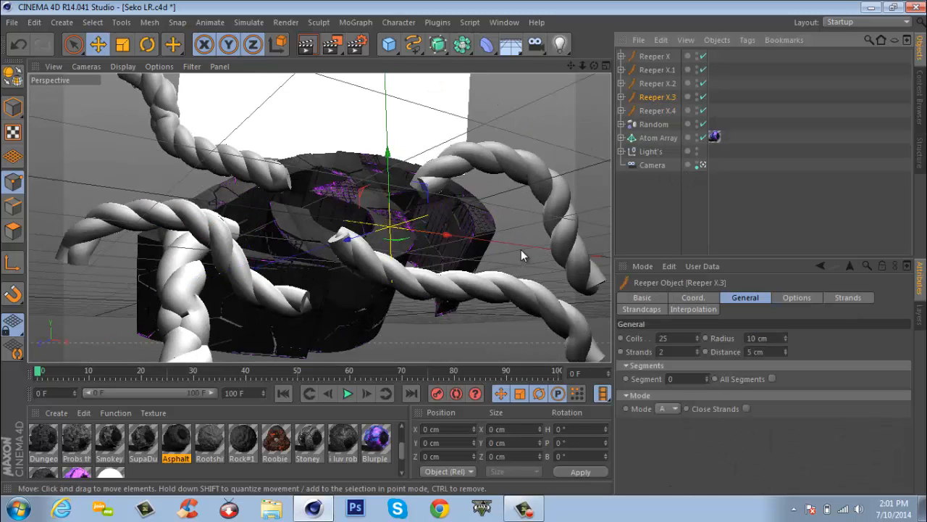
mouse_move(520, 250)
left_mouse_down()
mouse_move(523, 227)
mouse_move(516, 254)
left_mouse_up()
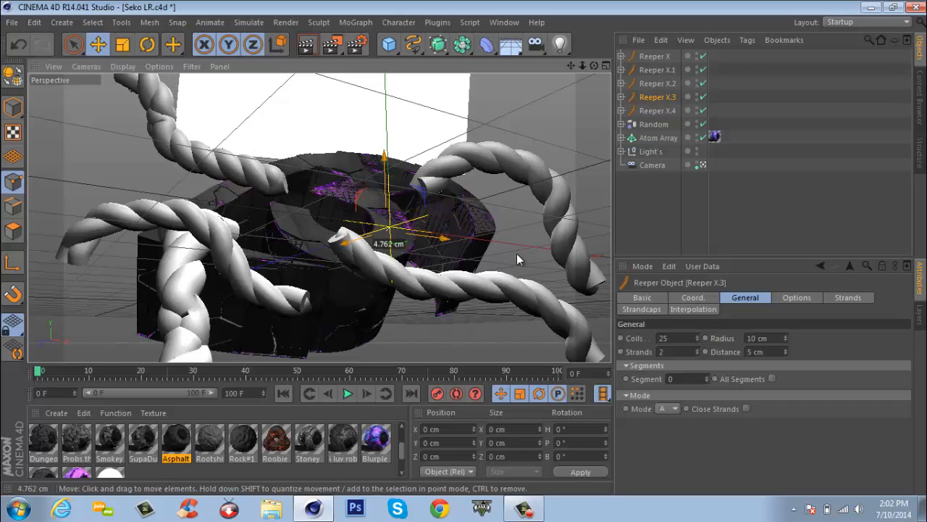
key("r")
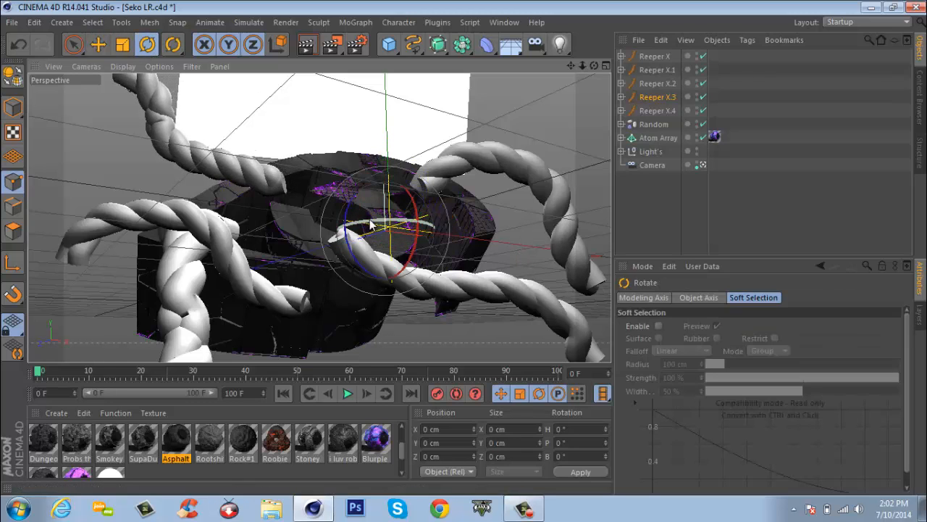
left_click_drag(370, 225, 409, 181)
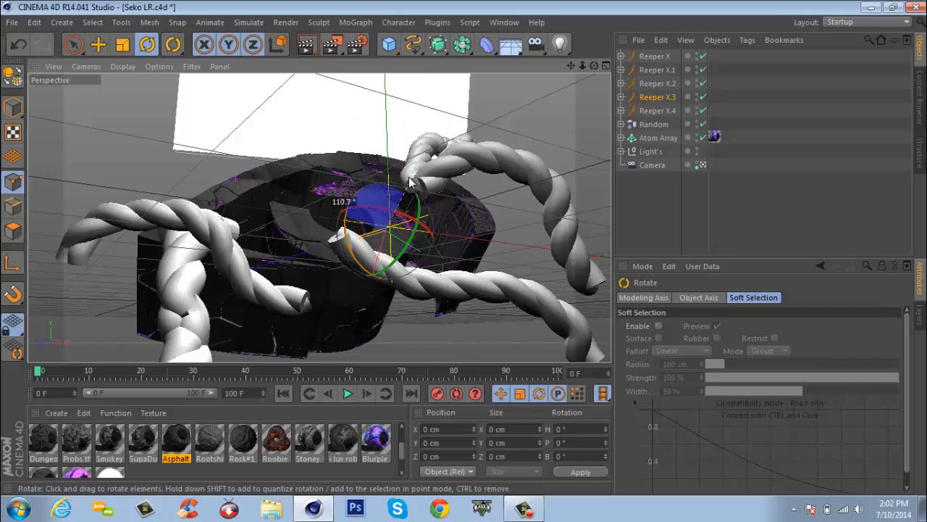
left_click_drag(385, 211, 486, 230)
left_click_drag(520, 225, 547, 264)
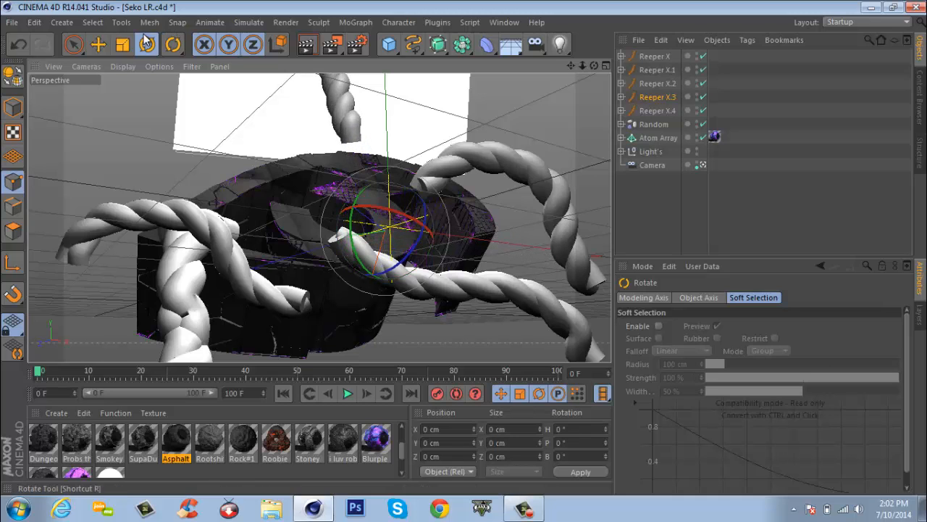
Move Reeper X.3 to the logo's upper-left area, scale it up, and lower its end onto the logo
left_click(99, 45)
left_click_drag(480, 188, 403, 242)
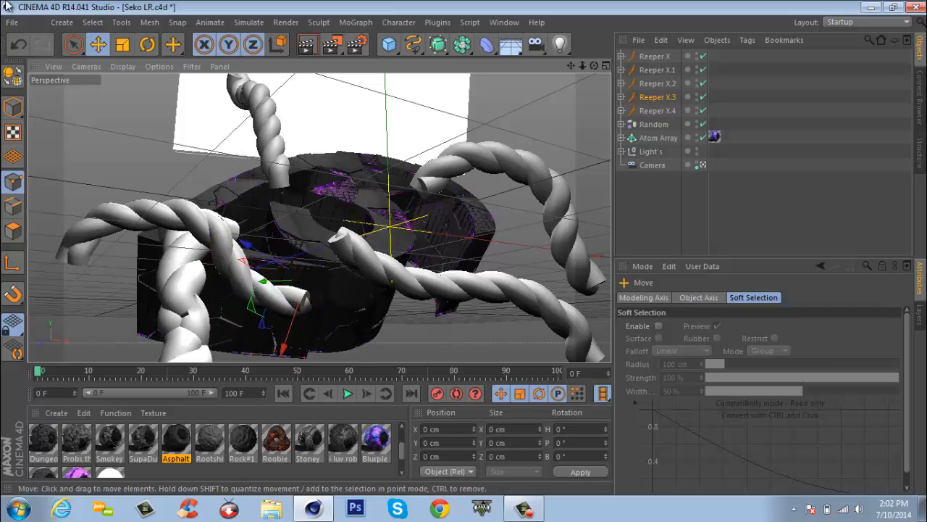
left_click(123, 45)
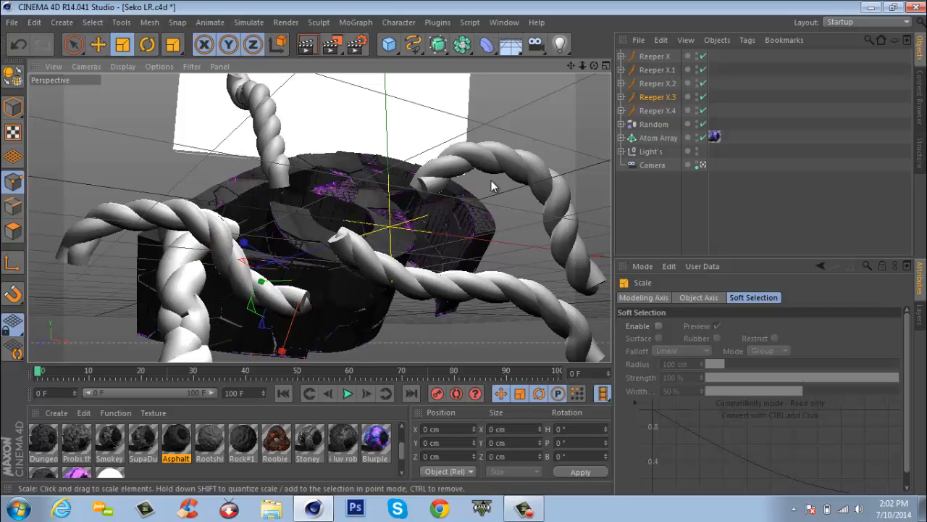
left_click_drag(493, 184, 475, 242)
left_click(100, 47)
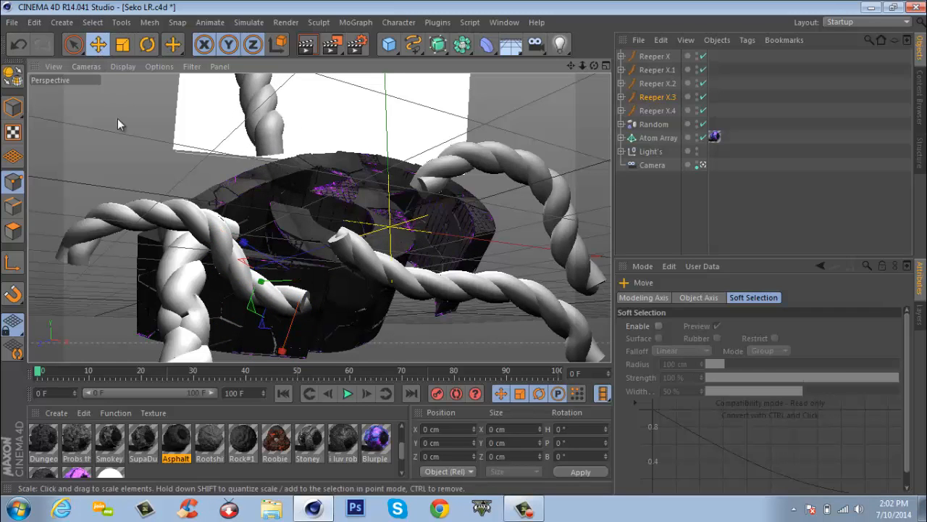
left_click_drag(117, 119, 127, 183)
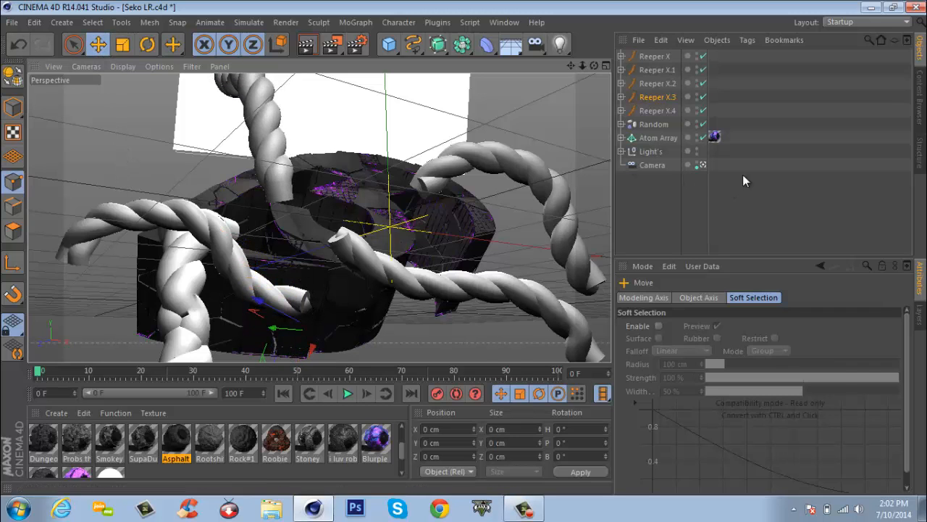
Reposition Reeper X.3 above the logo's upper-left area, shifting it about 42 cm, and scale it up
left_click(702, 165)
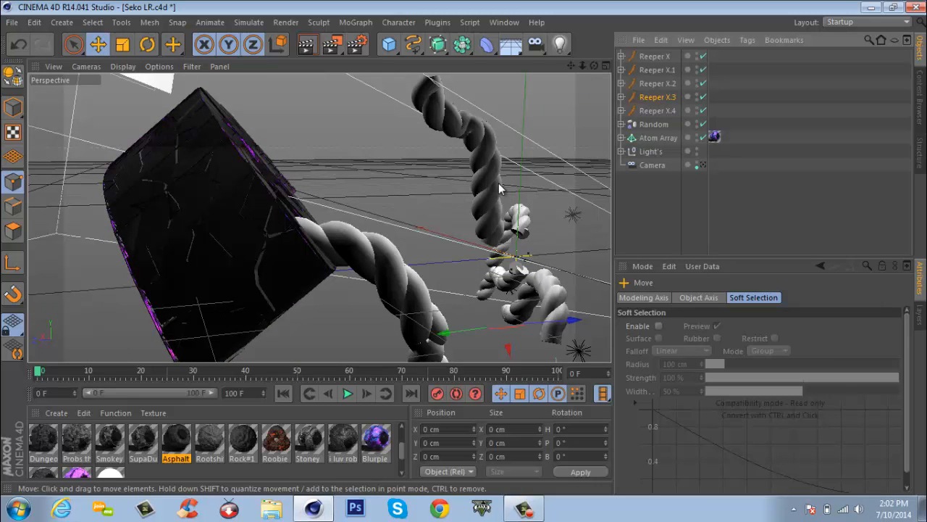
left_click_drag(444, 174, 279, 129)
left_click(703, 165)
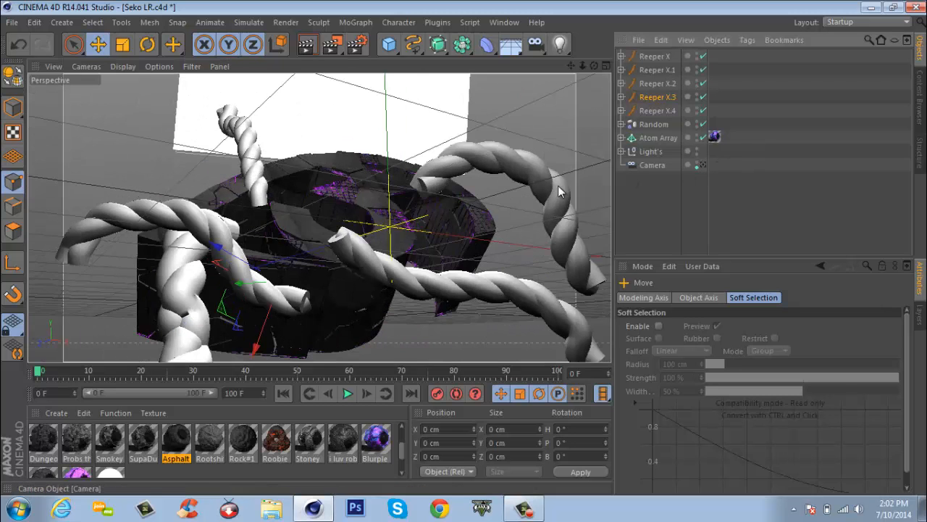
left_click_drag(338, 196, 355, 198)
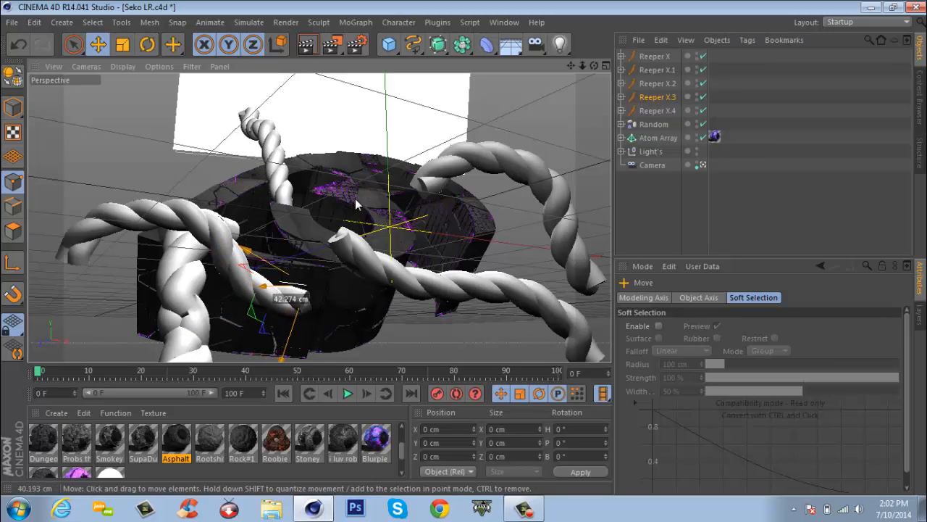
key("t")
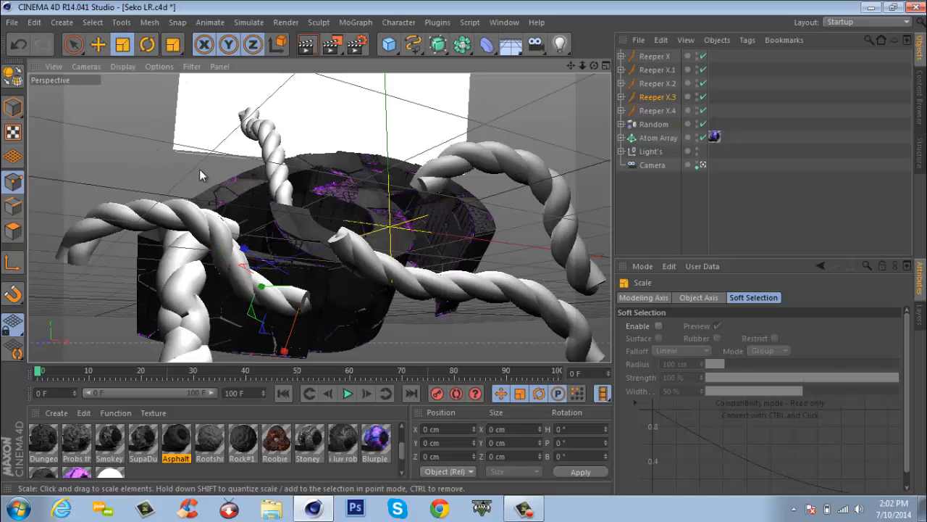
left_click_drag(199, 169, 532, 187)
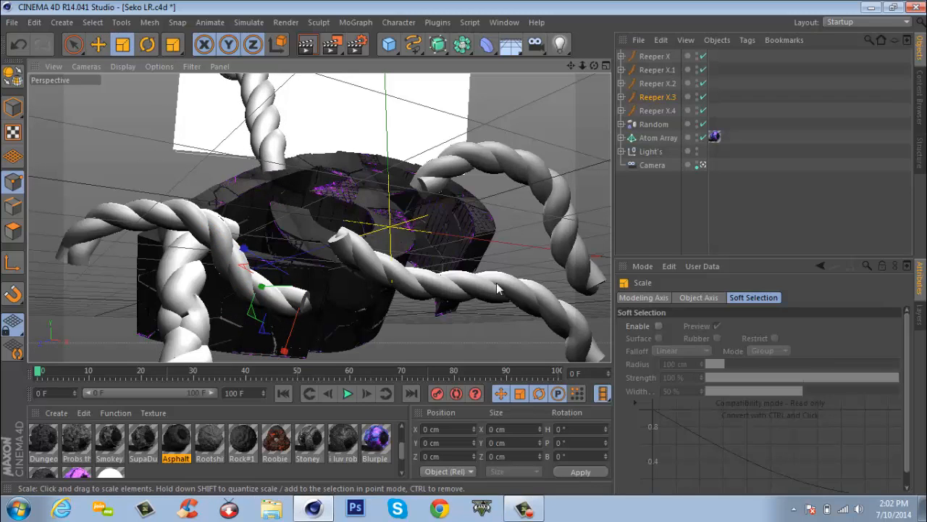
right_click(523, 508)
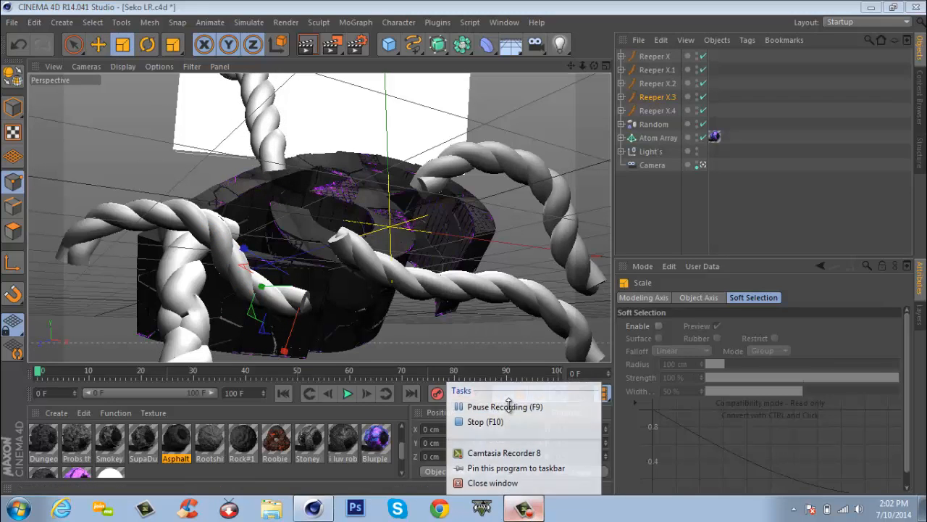
left_click(505, 406)
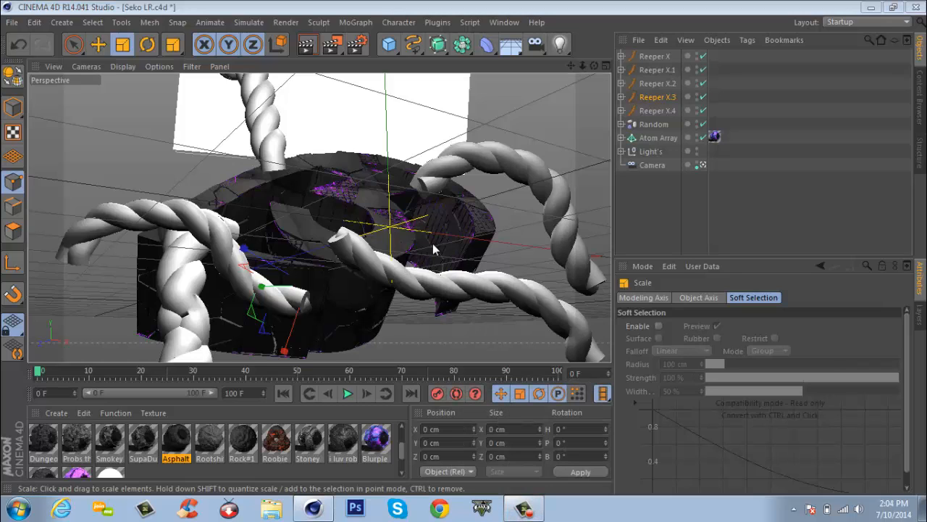
Scale Reeper X.3 to a radius of about 27 cm and lower it about 125 cm so its end sinks into the logo
left_click(665, 99)
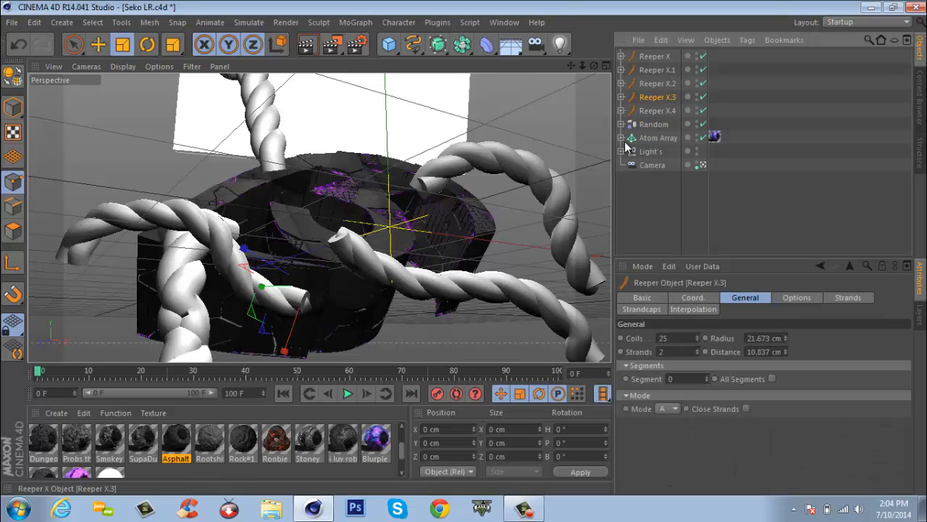
left_click_drag(442, 328, 466, 256)
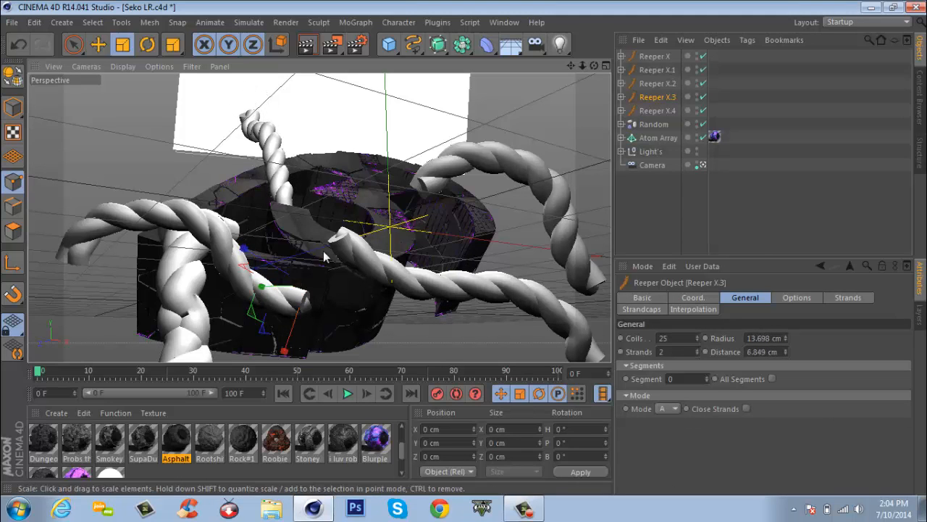
left_click(123, 45)
left_click_drag(308, 189, 305, 260)
left_click(98, 44)
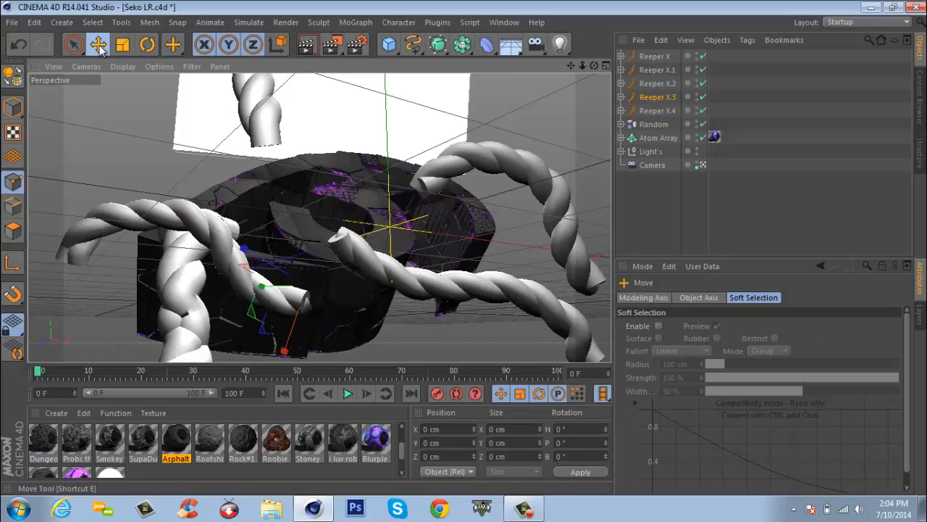
left_click_drag(150, 155, 165, 207)
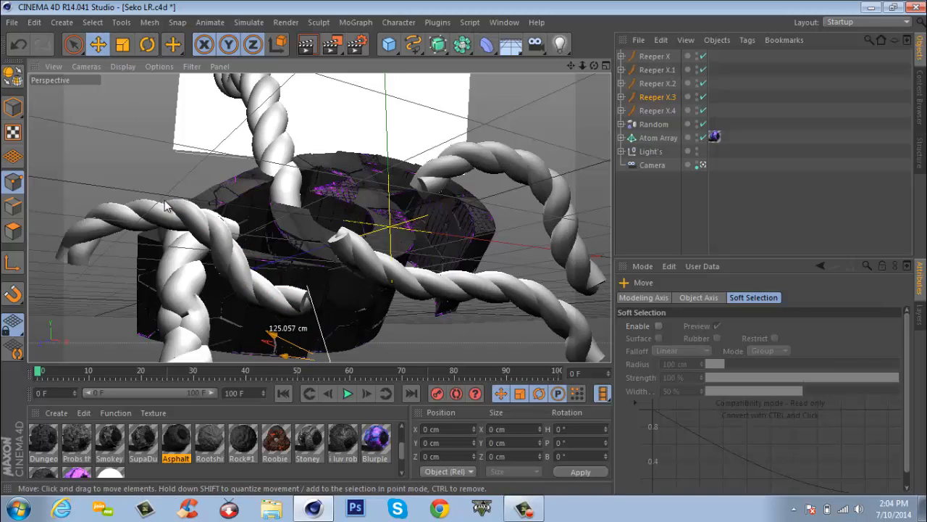
Rotate Reeper X.2 so that it rises diagonally away from the logo instead of hanging downward
left_click(658, 84)
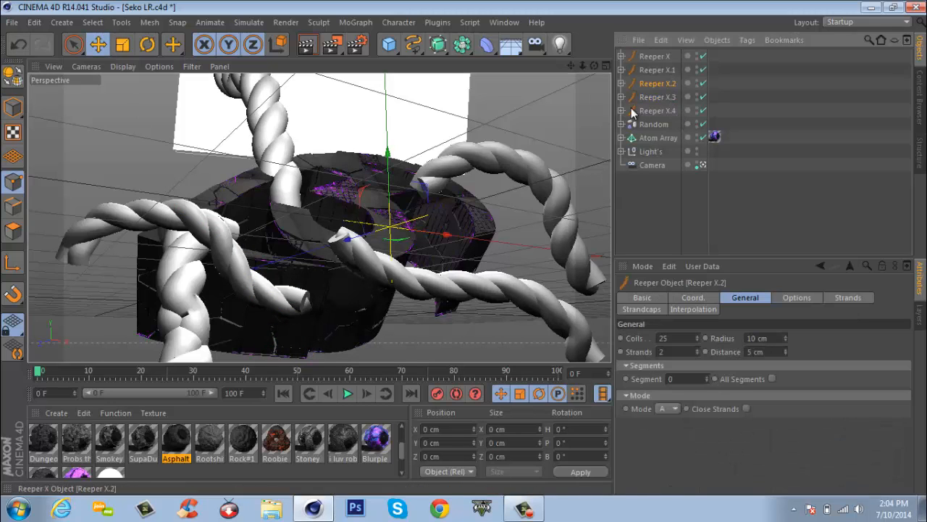
mouse_move(537, 199)
left_mouse_down()
mouse_move(521, 201)
mouse_move(529, 192)
left_mouse_up()
left_click(149, 44)
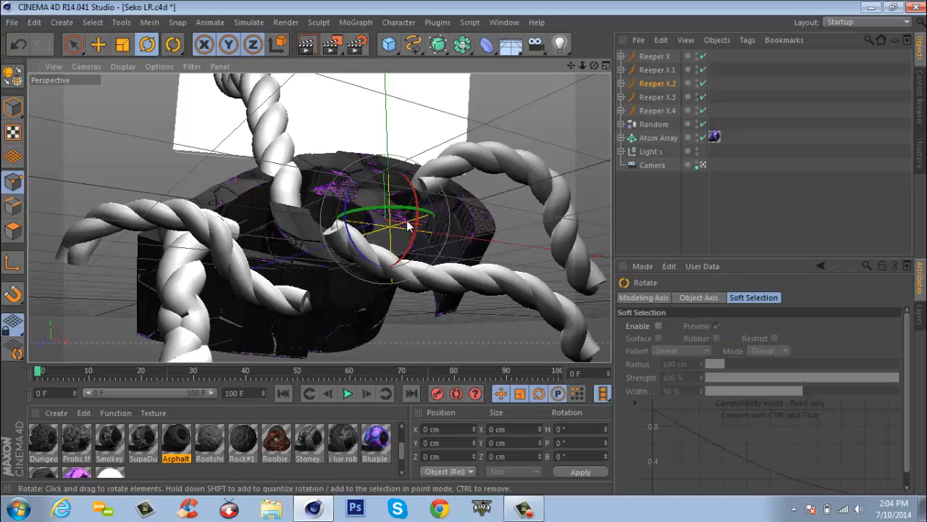
left_click_drag(391, 227, 366, 103)
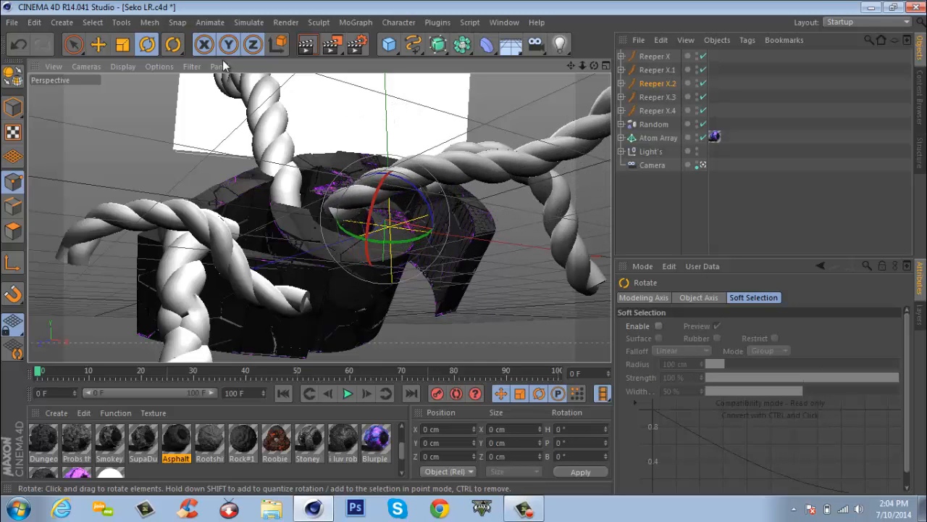
Move Reeper X.2 in depth and sideways so that its lower end meets the logo's upper-right area
left_click(98, 45)
left_click_drag(507, 221, 631, 184)
left_click(703, 166)
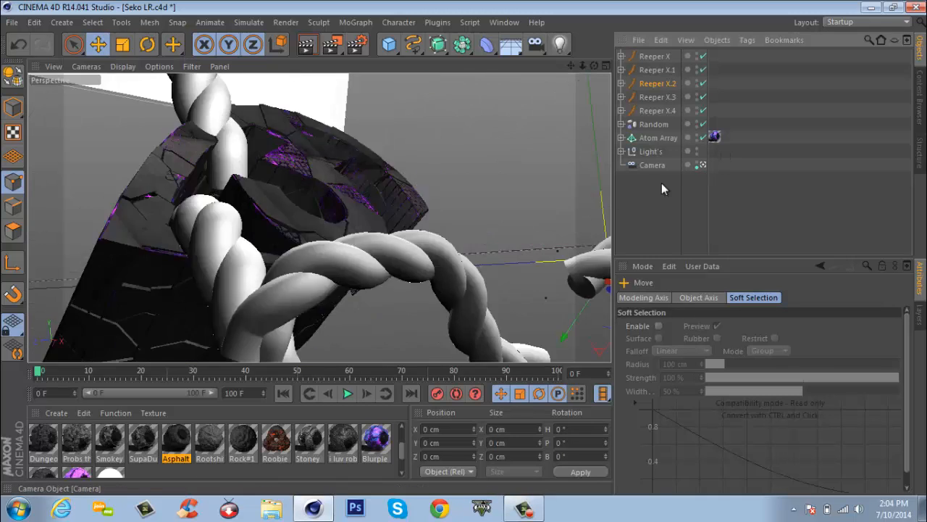
left_click_drag(396, 177, 204, 124)
left_click(703, 165)
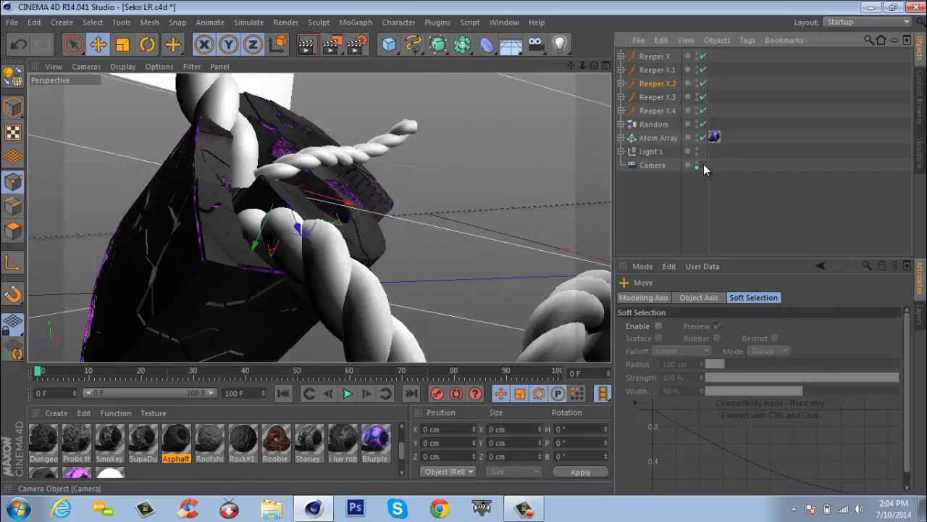
left_click_drag(389, 197, 505, 187)
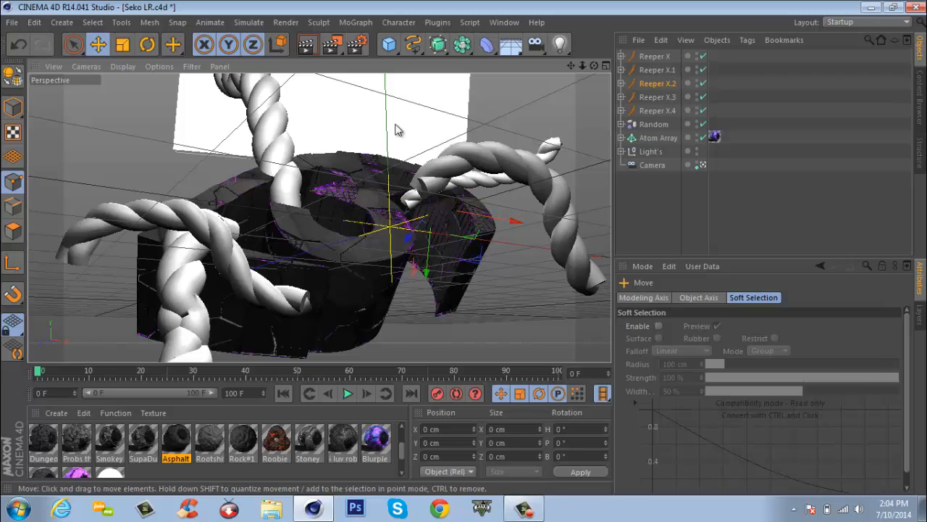
Rotate Reeper X.2 to rise more steeply behind the logo's right side and scale it up
left_click(147, 45)
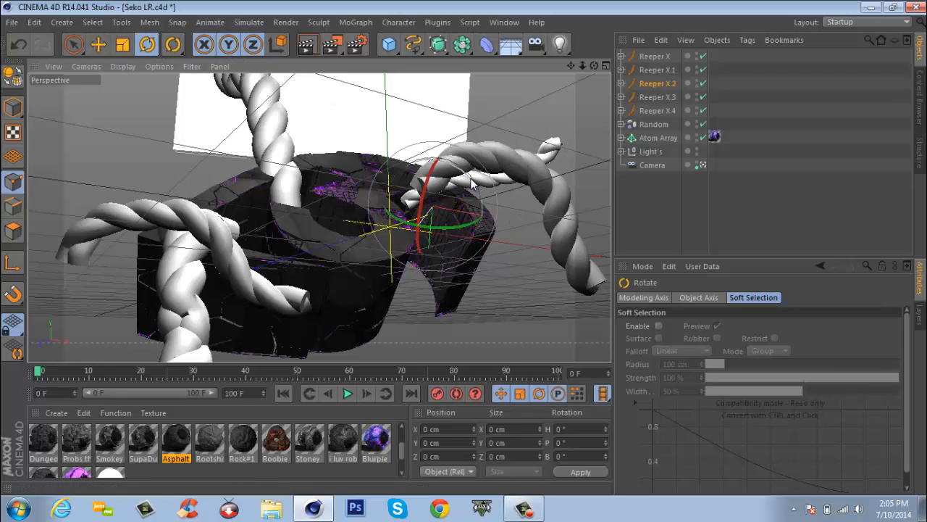
left_click_drag(473, 182, 460, 169)
left_click(122, 44)
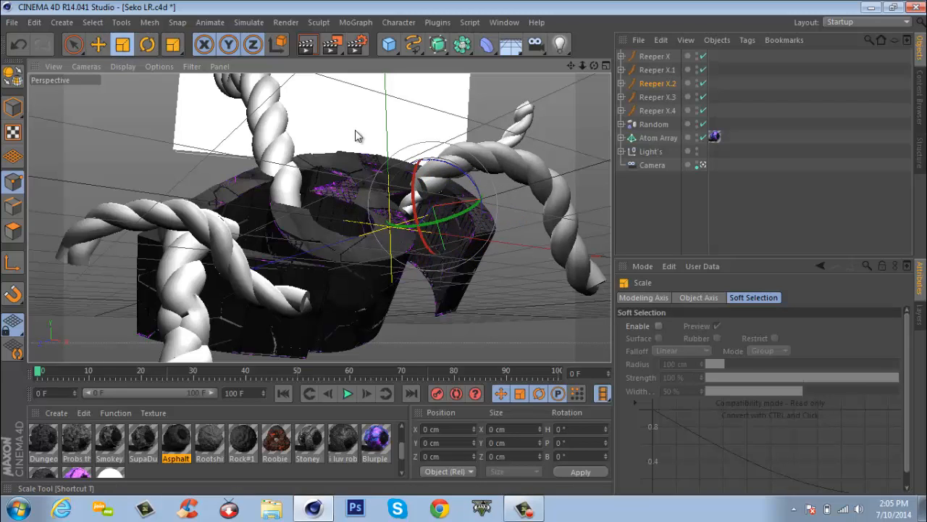
left_click_drag(502, 223, 499, 265)
Shift Reeper X.2 about 82 cm closer to the logo and nudge its end against the upper-right surface
left_click(97, 44)
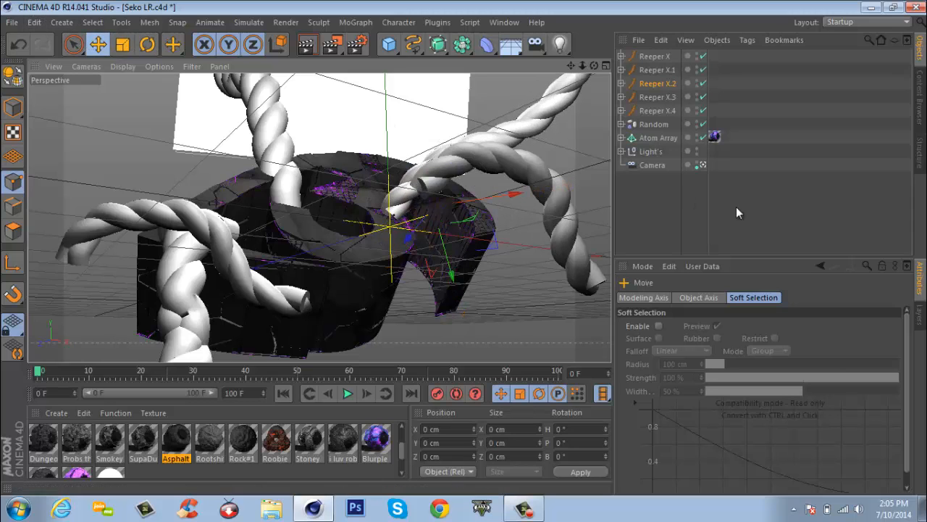
left_click(702, 165)
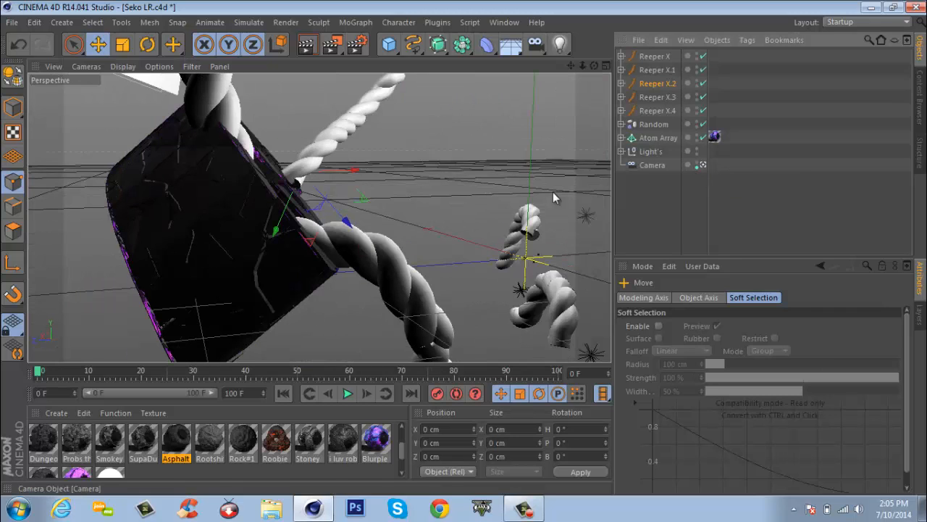
left_click_drag(418, 194, 381, 178)
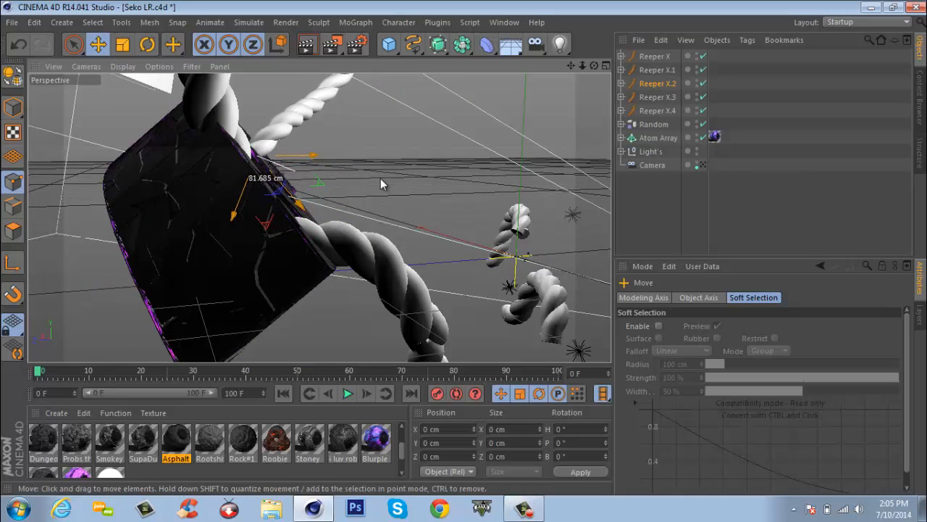
left_click(702, 166)
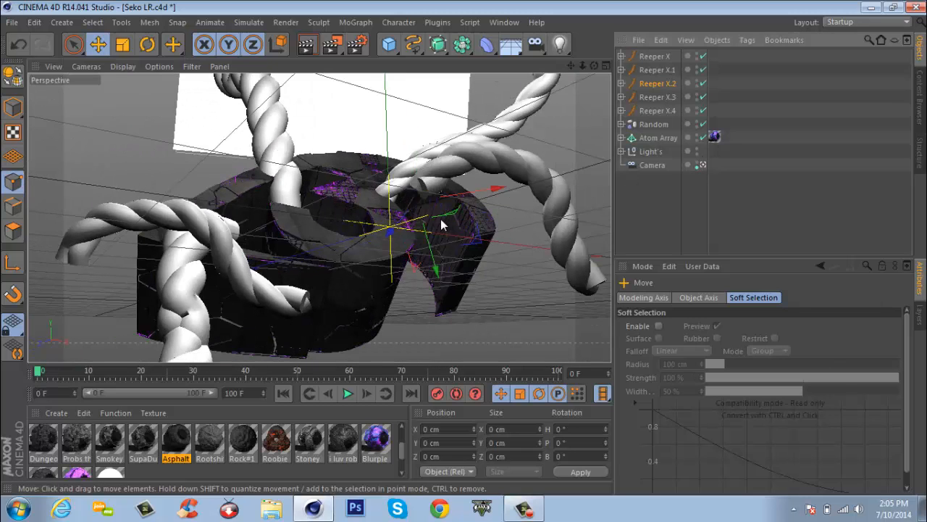
left_click_drag(417, 208, 420, 208)
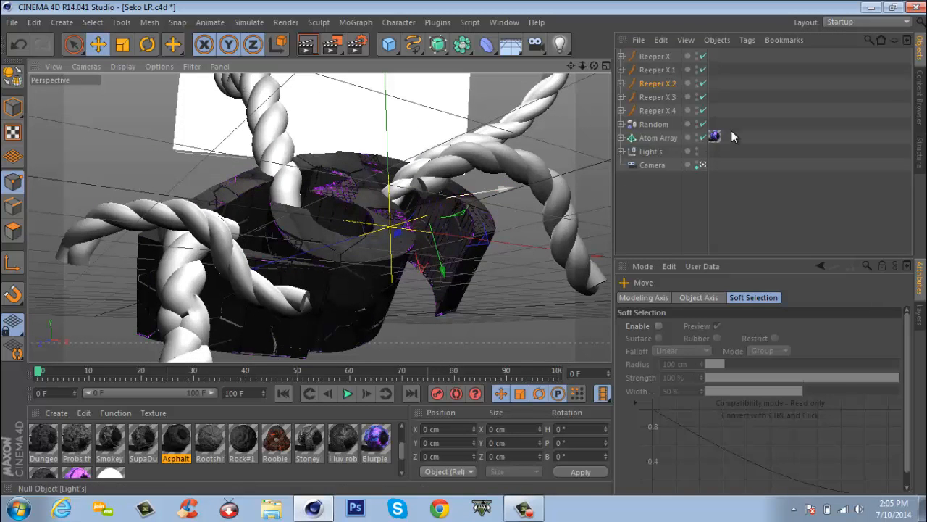
Check which ropes are the loose ones and delete Reeper X.1 and Reeper X from the scene
left_click(644, 96)
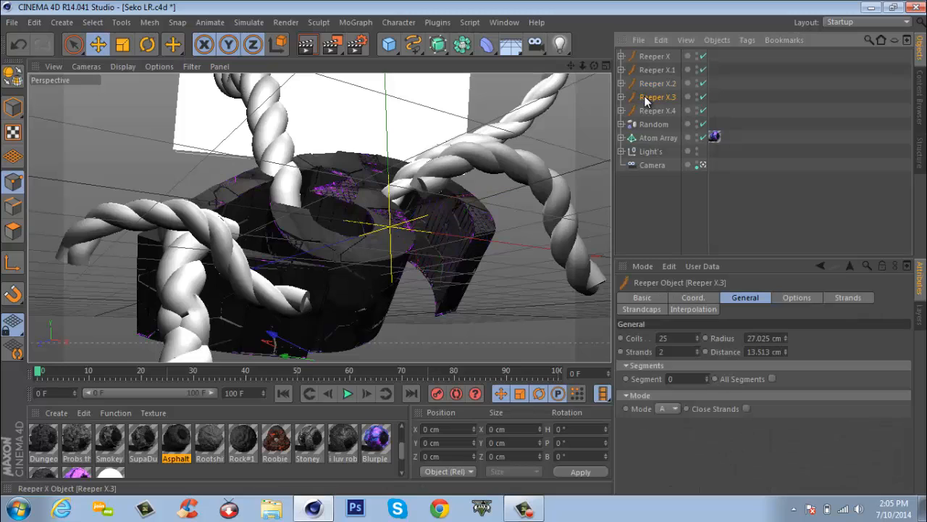
left_click(703, 97)
left_click(703, 97)
left_click(702, 70)
left_click(703, 70)
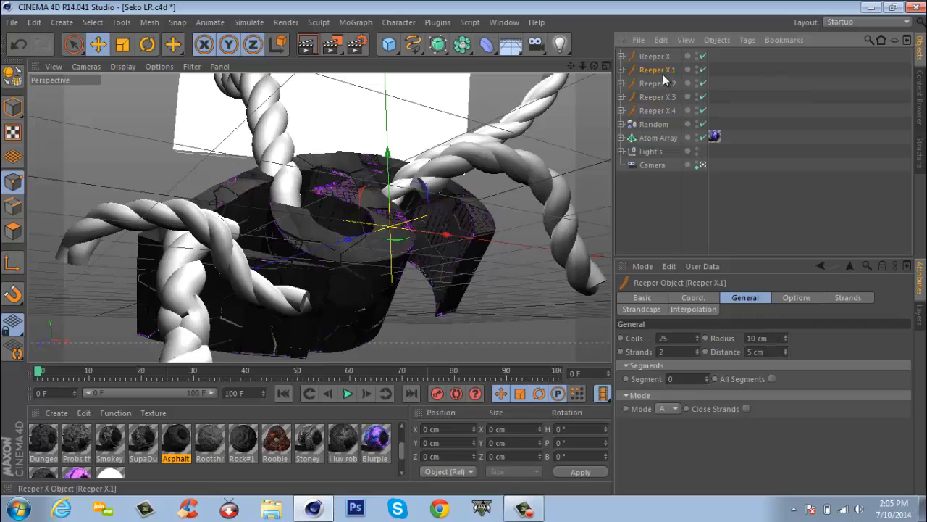
key("Delete")
left_click(662, 57)
key("Delete")
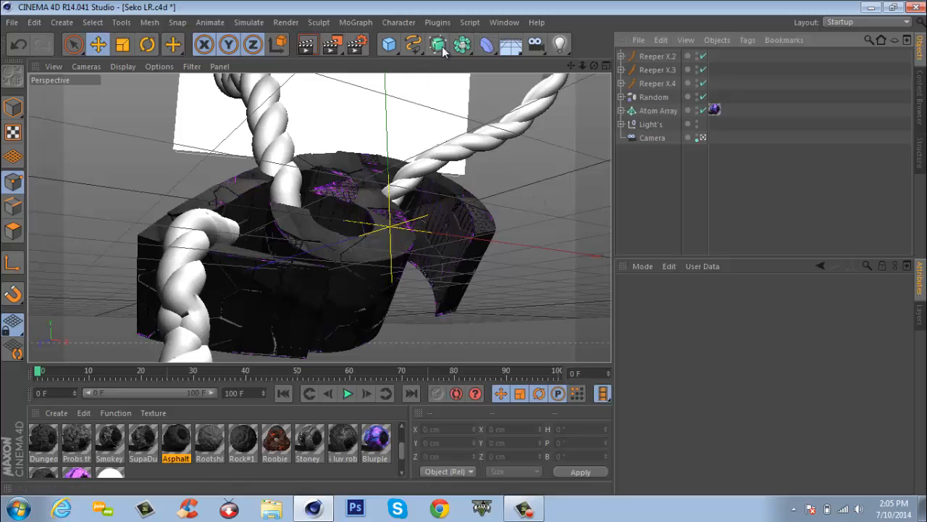
Draw a freehand spline curving from the logo's front centre down past its lower-right side
left_click_drag(413, 46, 485, 60)
left_click_drag(372, 249, 411, 246)
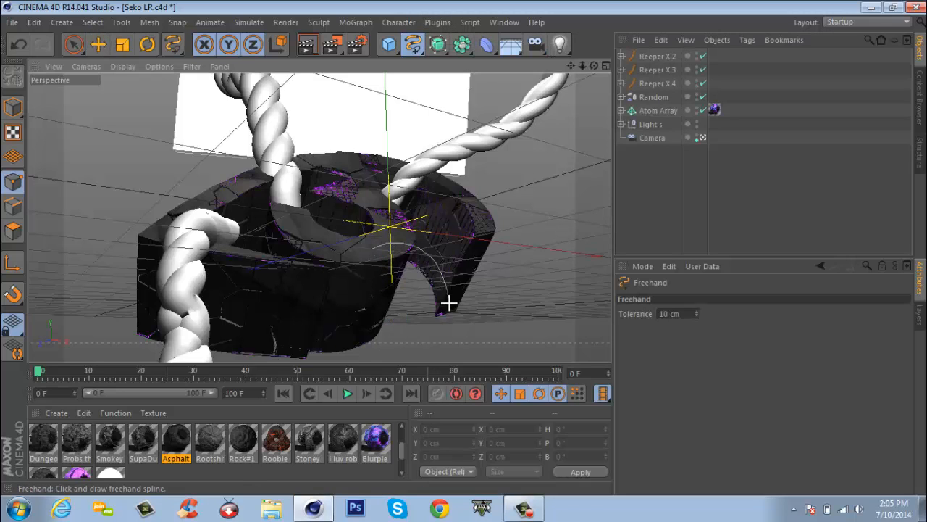
left_click_drag(500, 360, 499, 363)
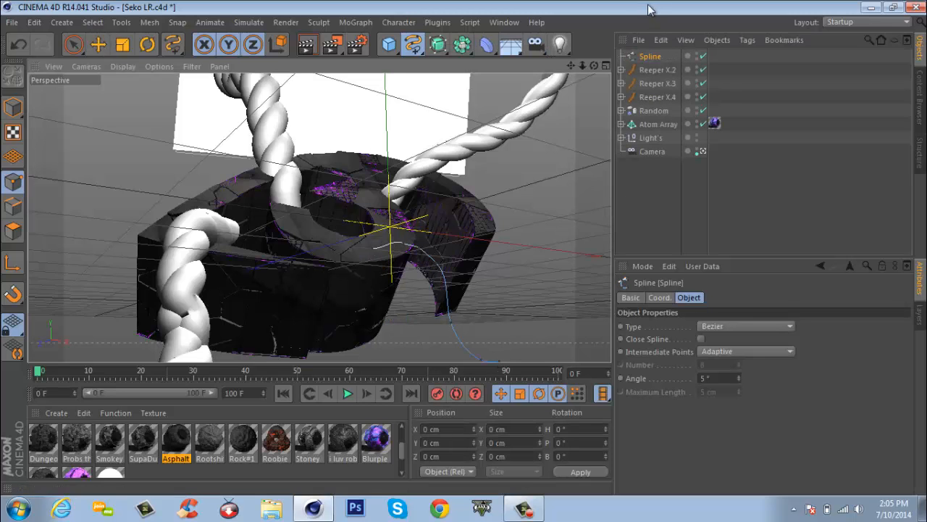
Add a new Reeper X object and nest the freehand spline under it to generate a rope
left_click(437, 21)
left_click(472, 88)
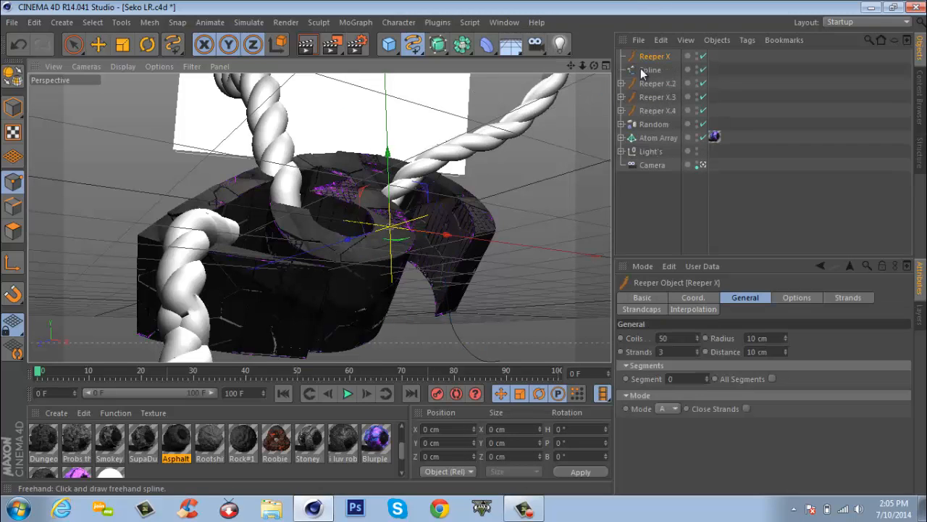
left_click_drag(651, 69, 629, 59)
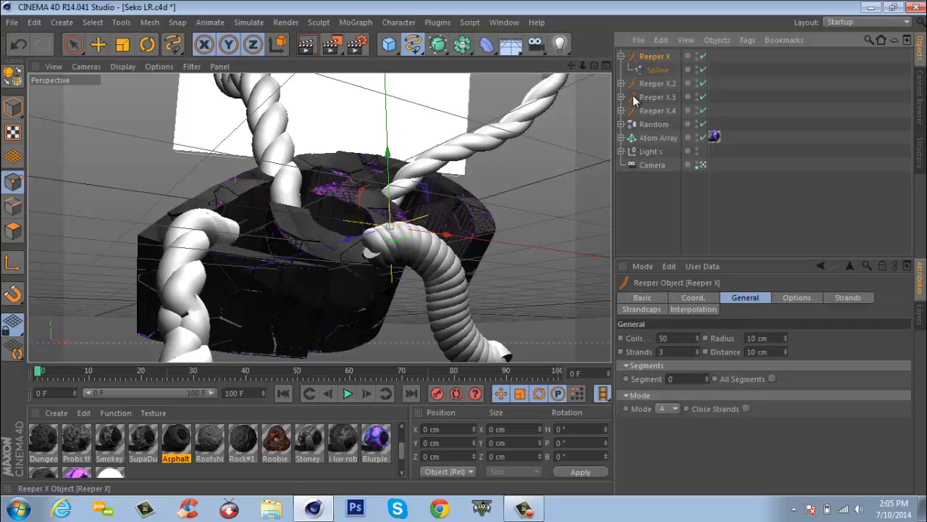
Set the new Reeper X rope to 2 strands, a distance of 5 cm and 25 coils
left_click(683, 352)
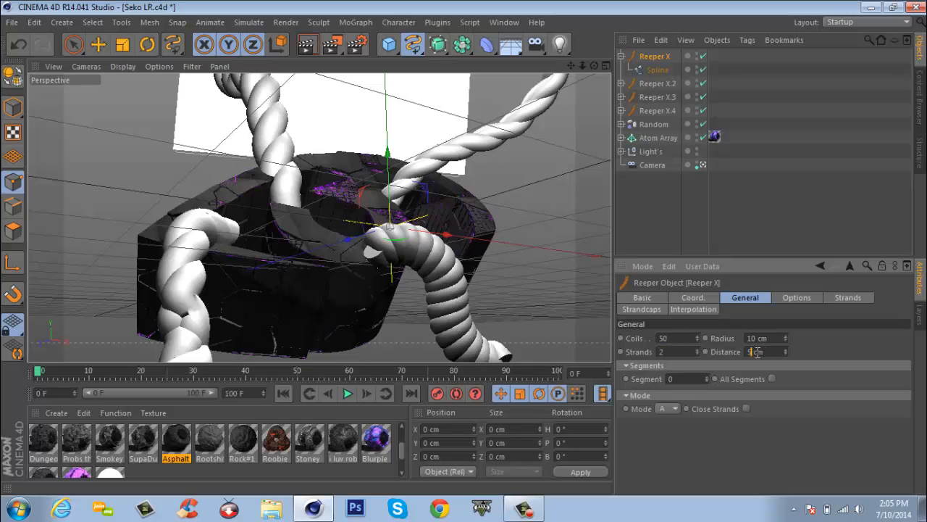
left_click_drag(698, 339, 698, 339)
left_click(698, 339)
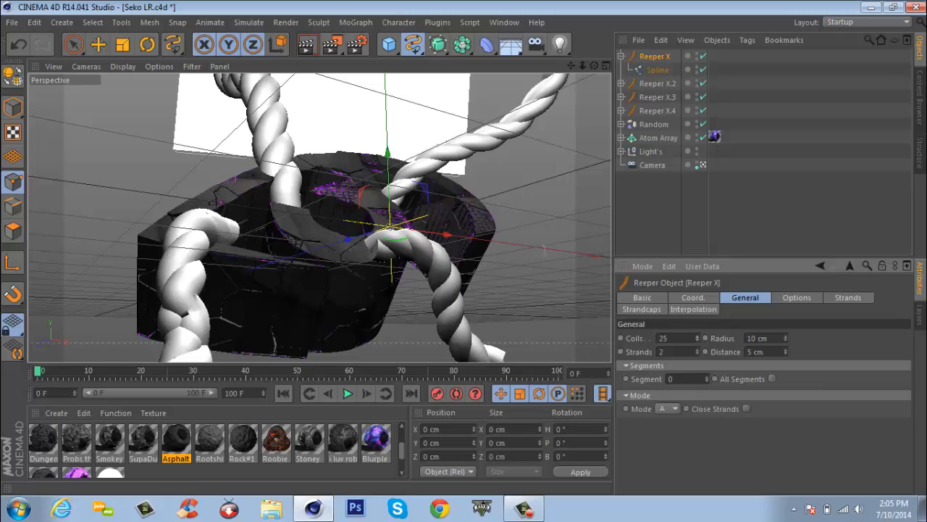
Rotate the new Reeper X rope slightly, scale it up and shift it over the logo's front right side
left_click(98, 45)
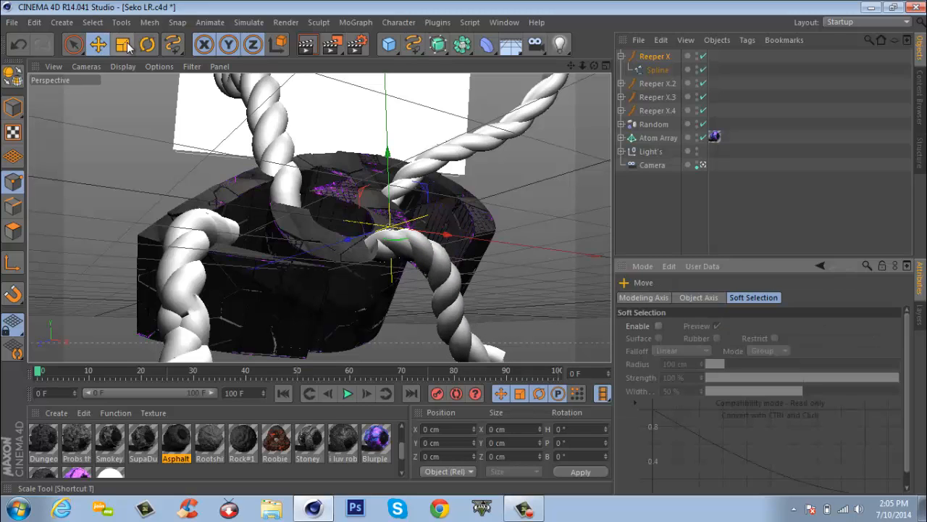
left_click(147, 44)
left_click_drag(368, 220, 363, 229)
key("t")
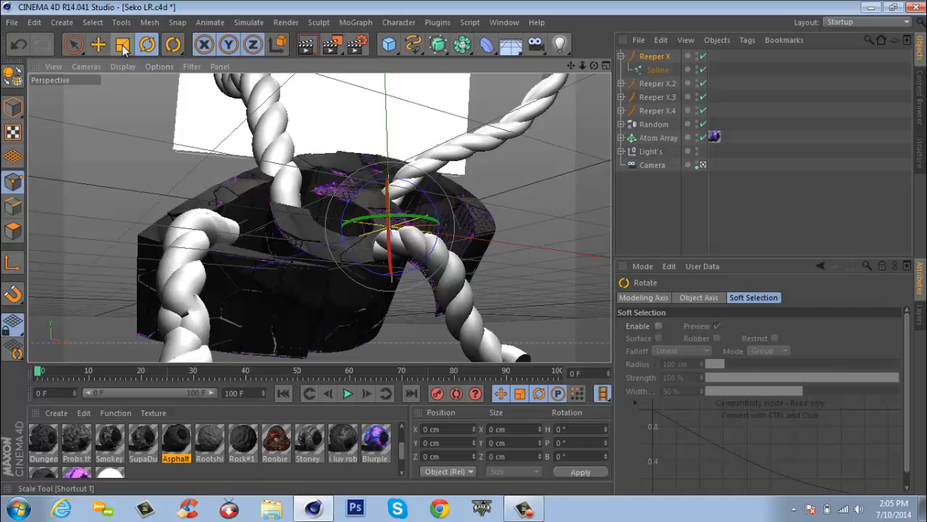
left_click_drag(568, 240, 619, 232)
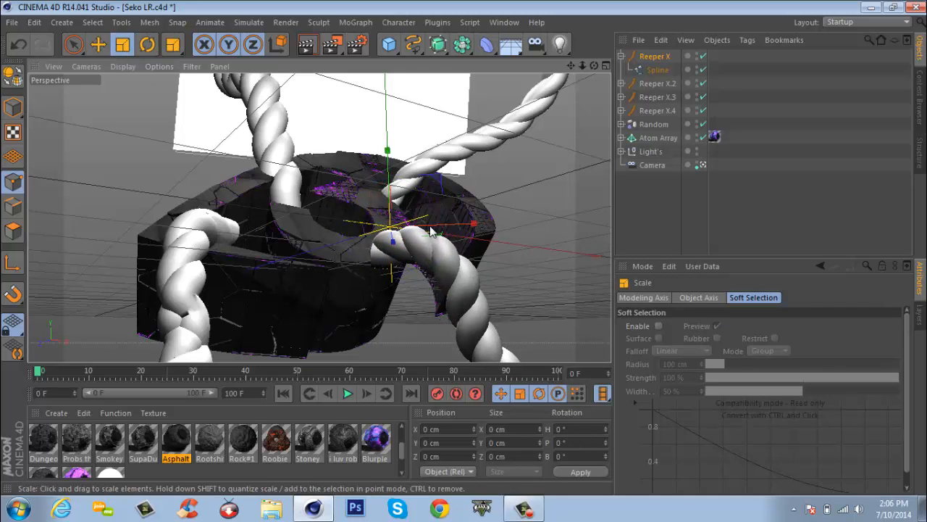
left_click(98, 45)
left_click_drag(545, 286, 545, 280)
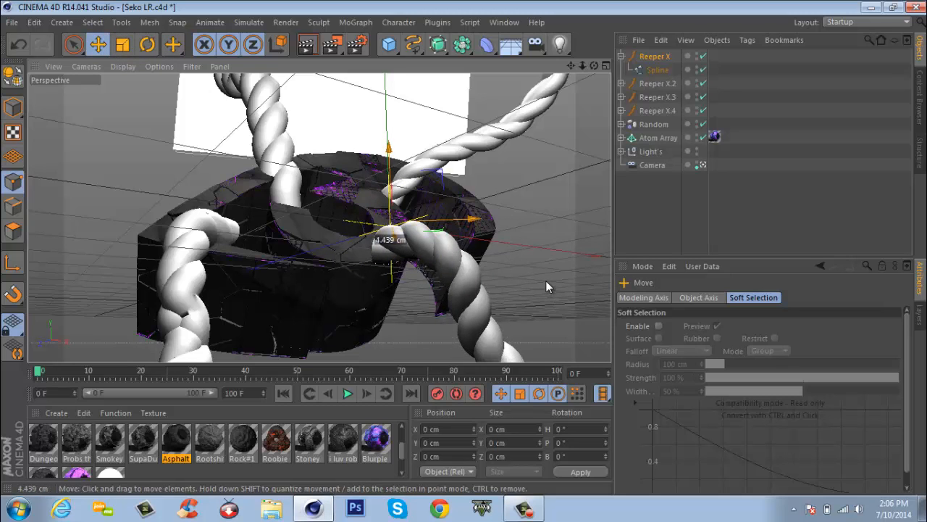
Outside the scene camera's view, move the new rope back against the logo, then return to the camera view
left_click(704, 166)
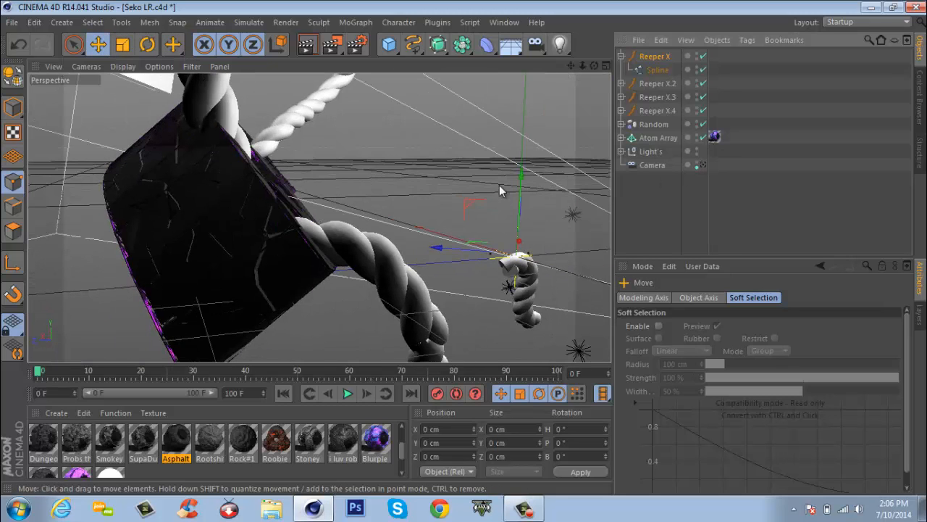
left_click_drag(475, 202, 276, 152)
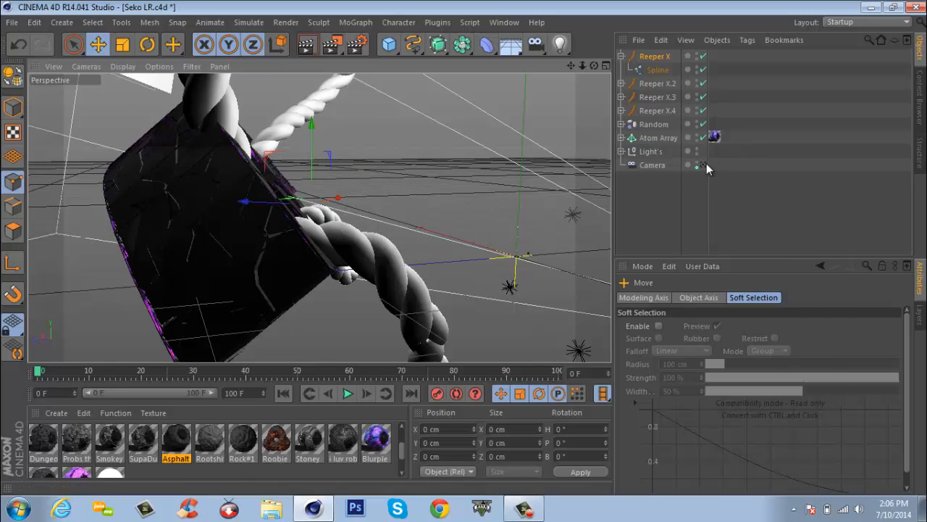
left_click(703, 165)
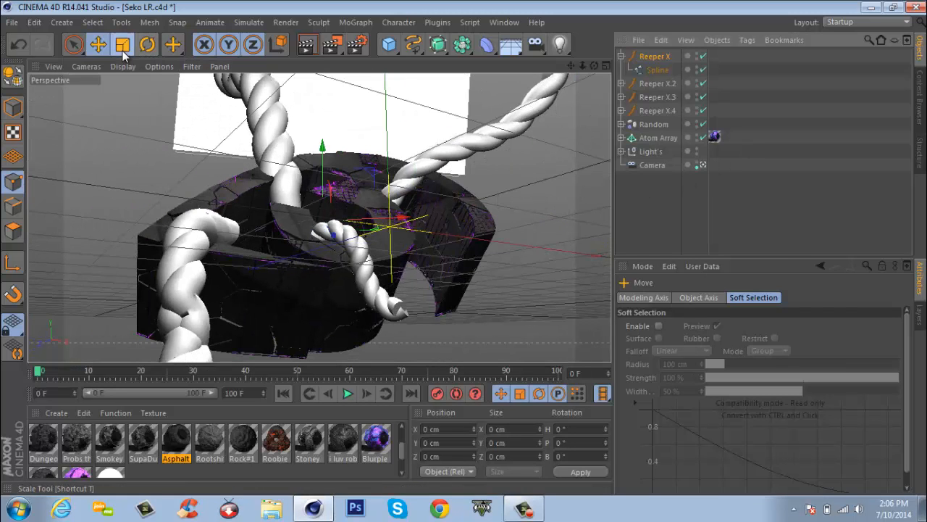
Enlarge the Reeper X rope to match the other ropes and move it to the logo's front right edge
left_click(122, 45)
left_click_drag(474, 148, 465, 247)
key("e")
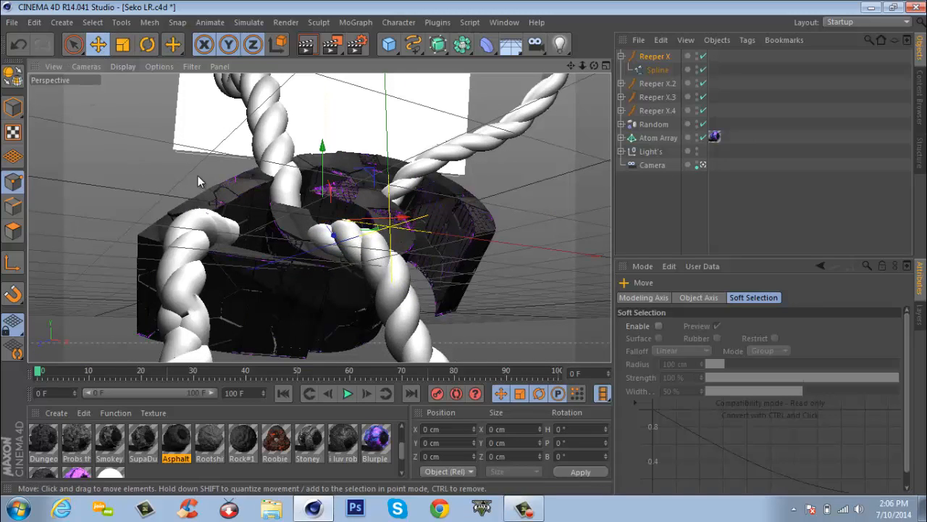
left_click_drag(207, 181, 259, 186)
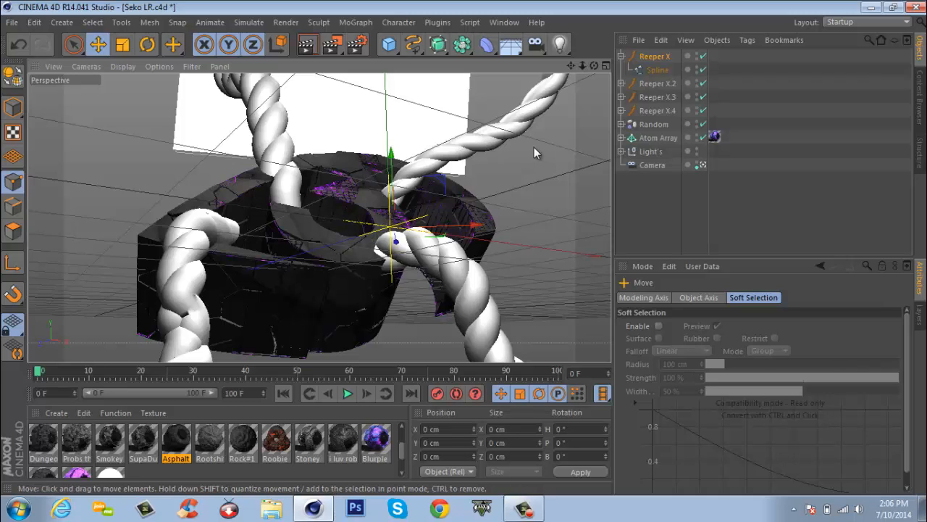
Group Reeper X, Reeper X.2, Reeper X.3 and Reeper X.4 under a null named Reapers
left_click(621, 56)
left_click(671, 58)
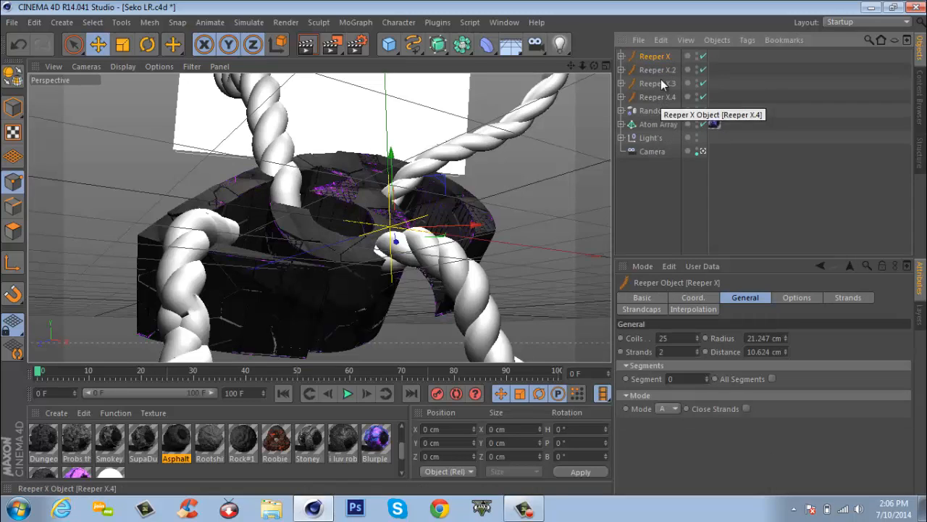
left_click(657, 97, "shift")
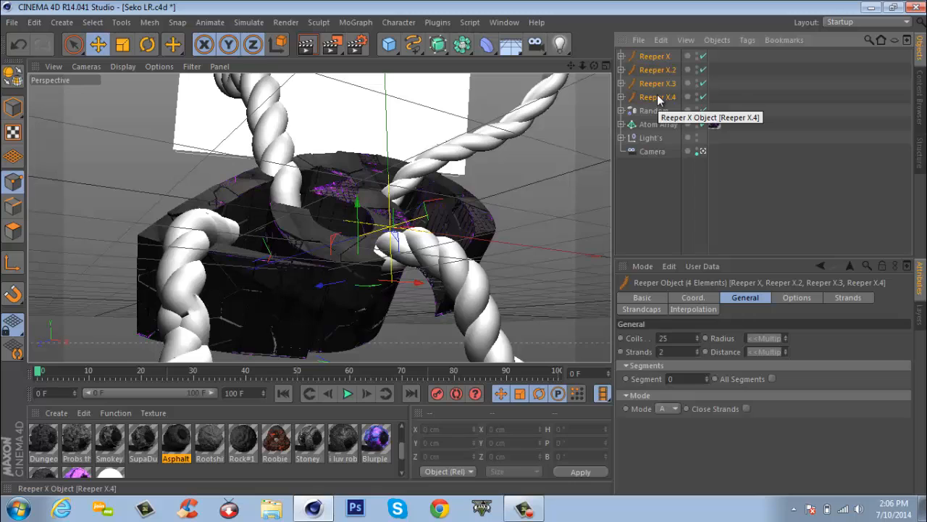
key("alt+g")
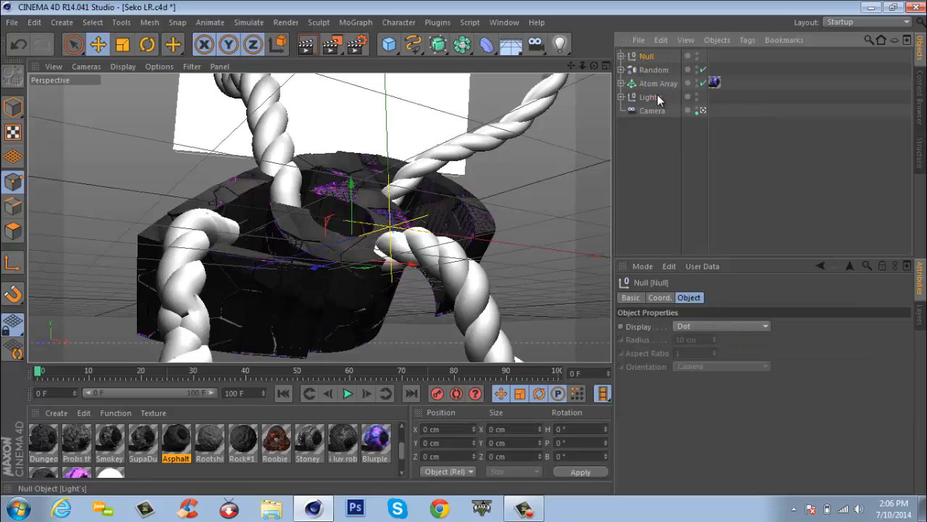
double_click(647, 56)
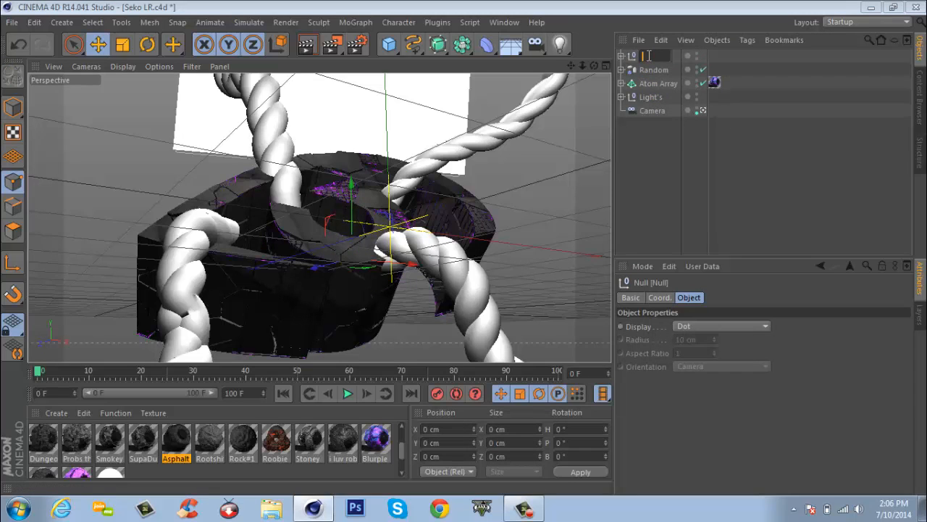
type("Reapers")
key("Return")
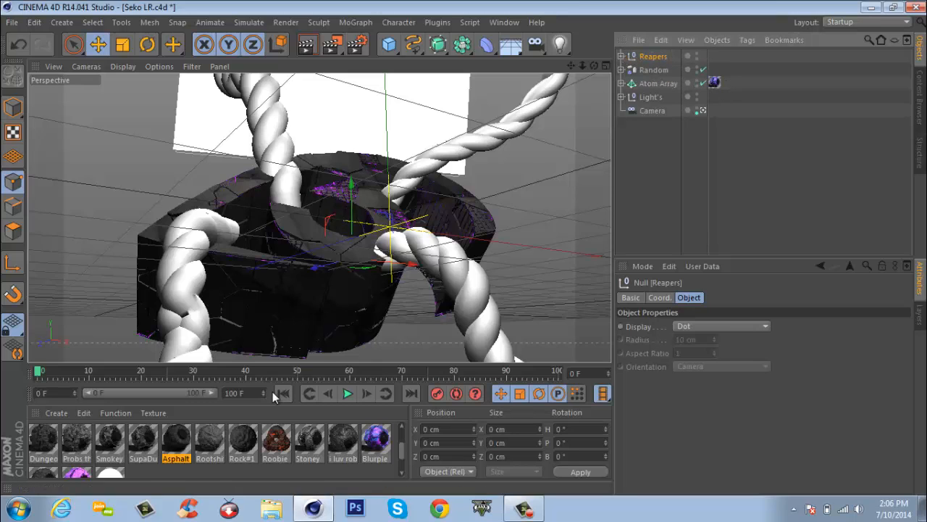
Apply the Asphalt material to the Reapers group with Cubic projection and Seamless tiling enabled
left_click_drag(649, 57, 650, 57)
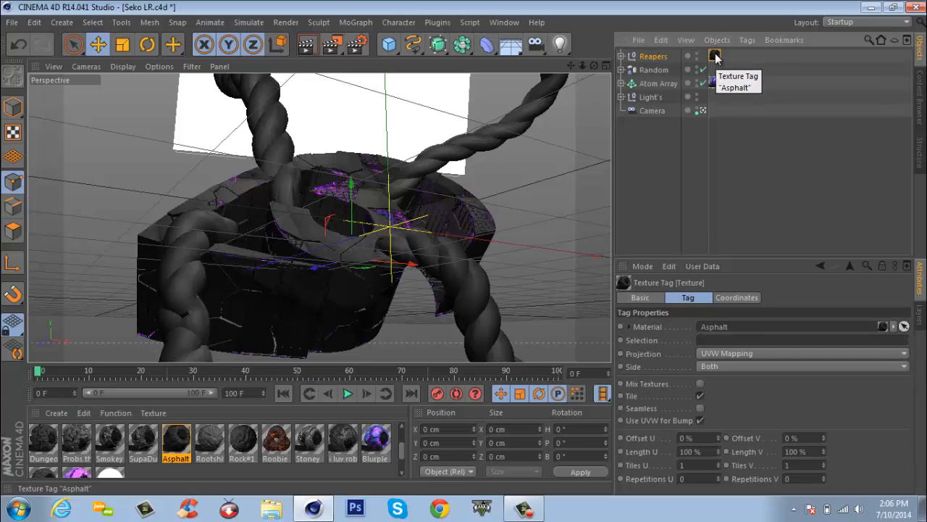
left_click(739, 353)
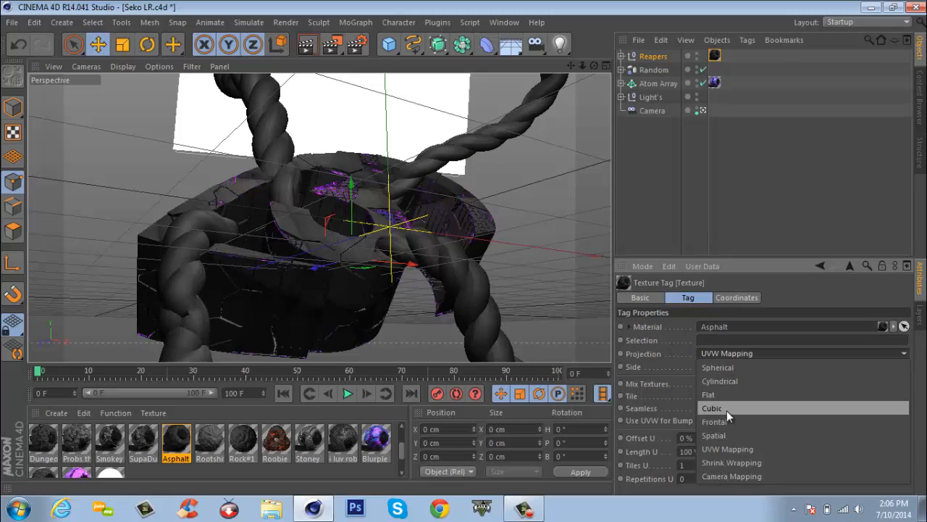
left_click(726, 408)
left_click(701, 408)
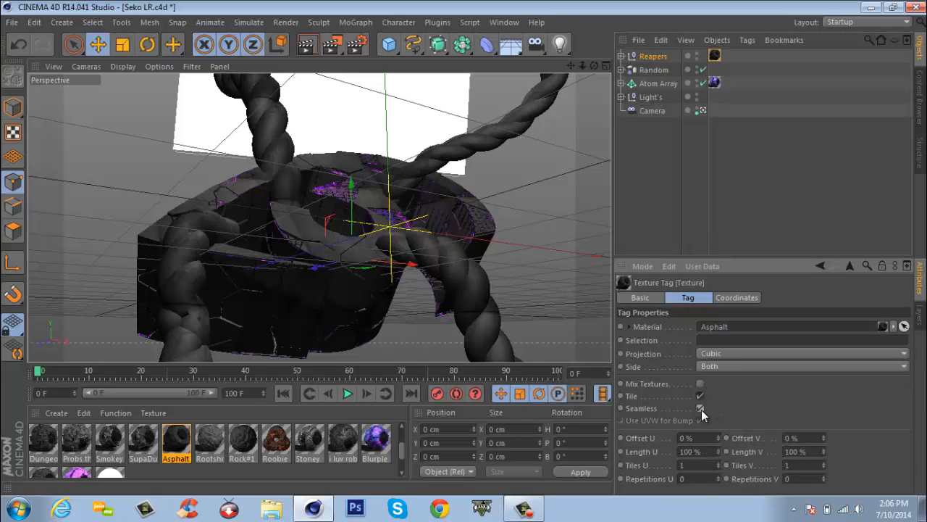
Duplicate the Reapers group and expand the copy to show its ropes
left_click(662, 57)
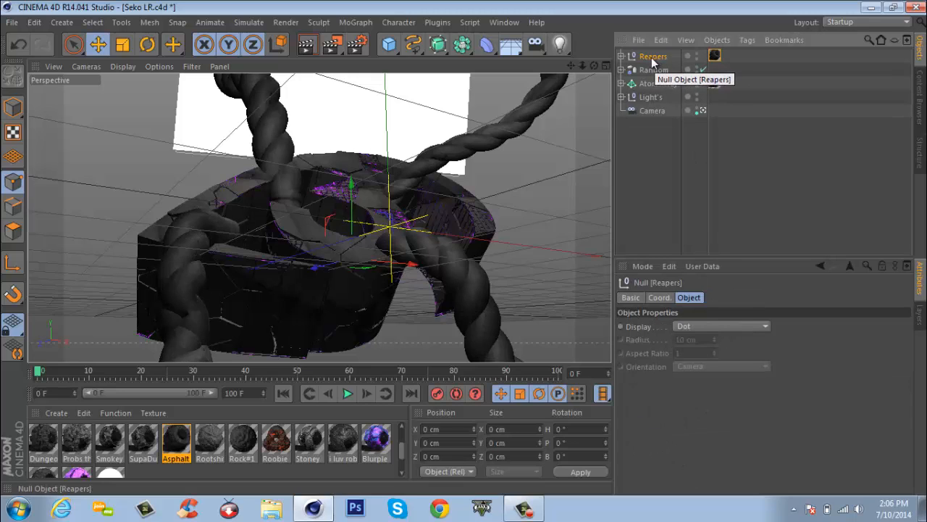
left_click_drag(652, 54, 638, 56, "ctrl")
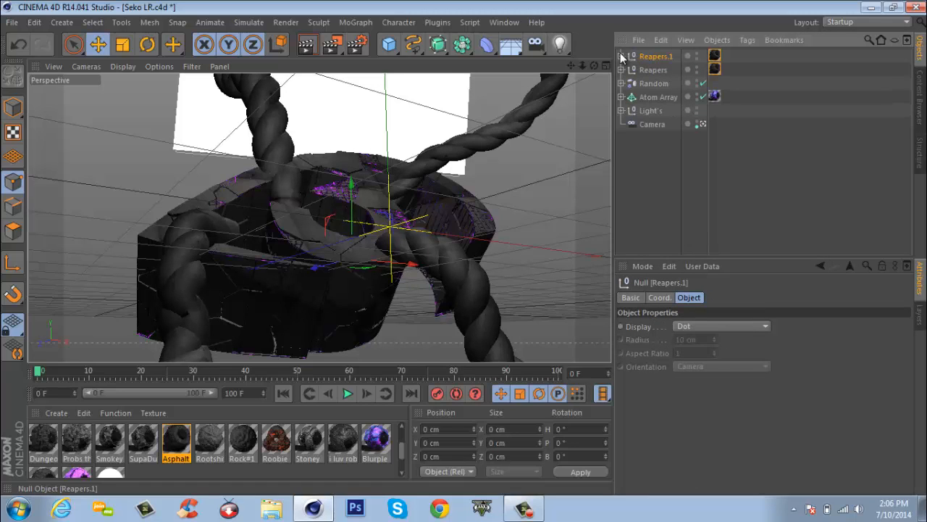
left_click(621, 56)
Set the strandcap type of all four ropes in the duplicated Reapers.1 group to Quadrangels
left_click(656, 70)
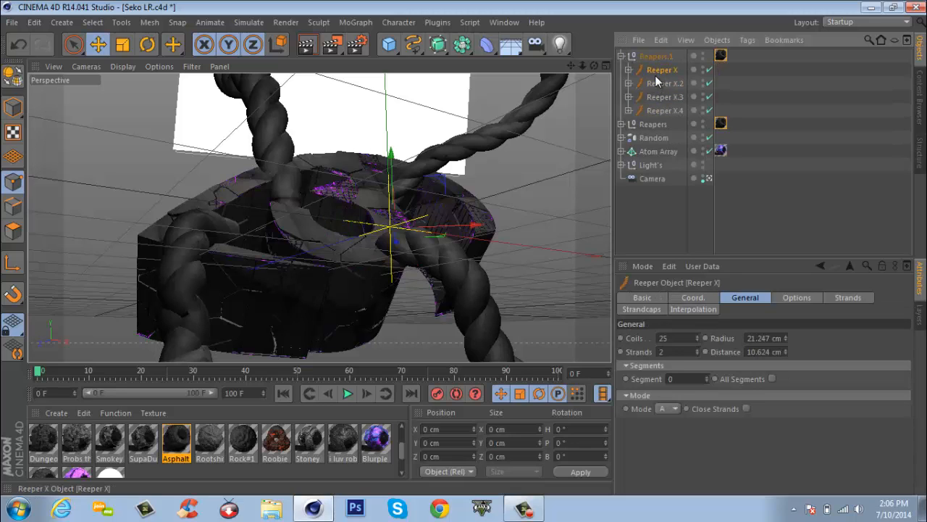
left_click(659, 111, "shift")
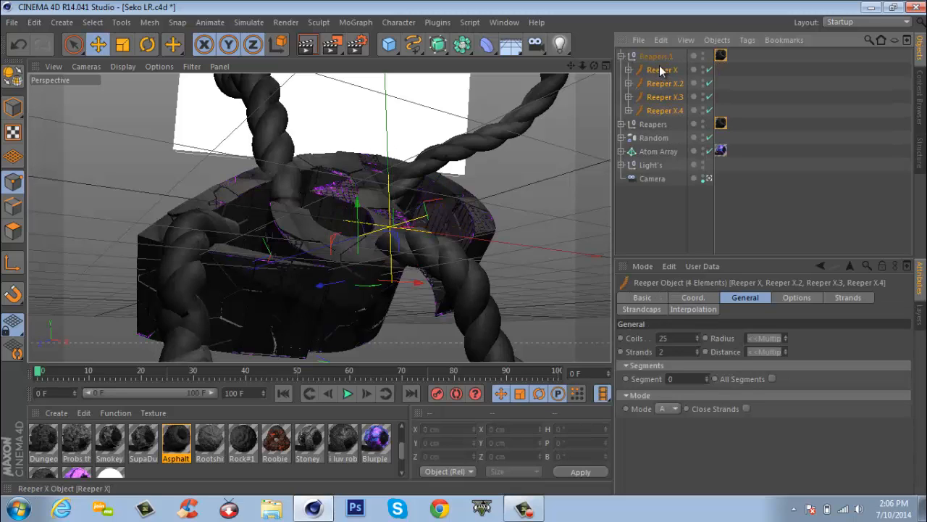
left_click(709, 298)
left_click(642, 309)
left_click(692, 310)
left_click(661, 309)
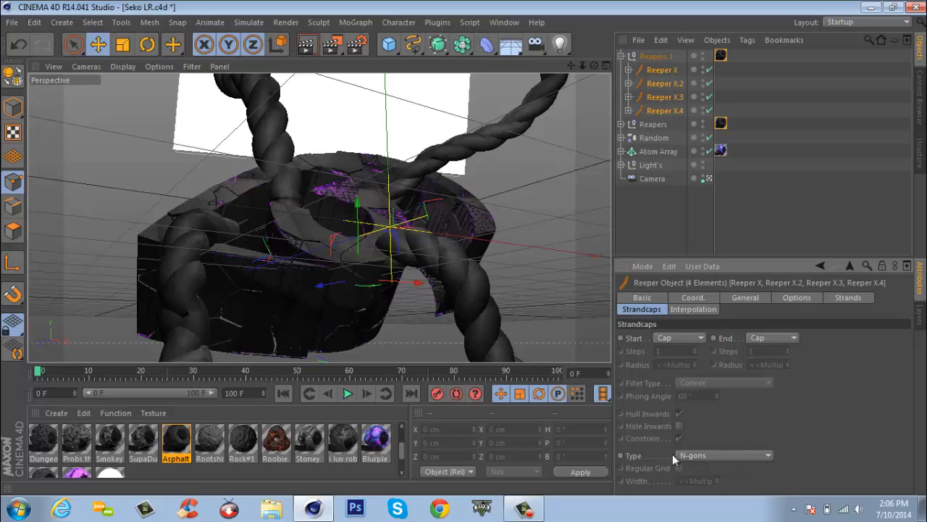
left_click(734, 455)
left_click(718, 439)
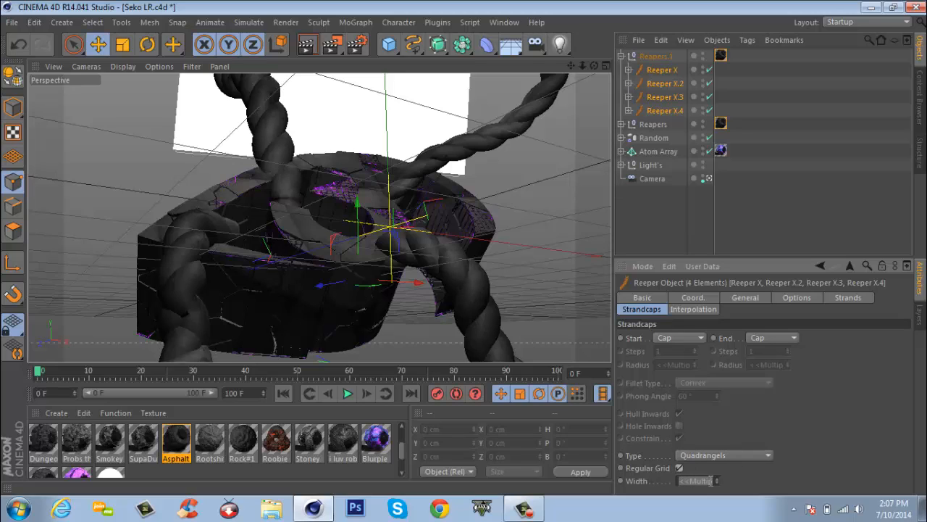
key("0")
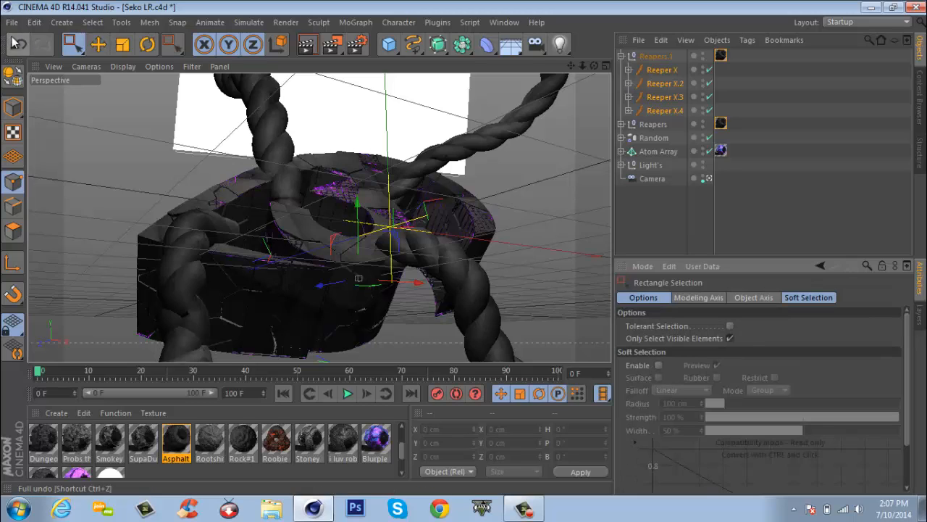
Enable a regular strandcap grid with a width of 10 cm on Reeper X and Reeper X.2 in Reapers.1
left_click(674, 70)
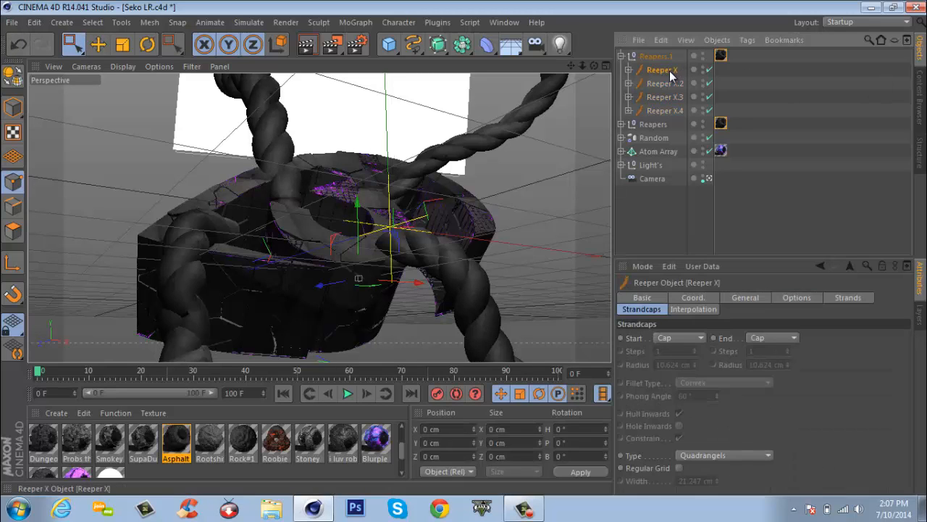
left_click(679, 467)
left_click(688, 480)
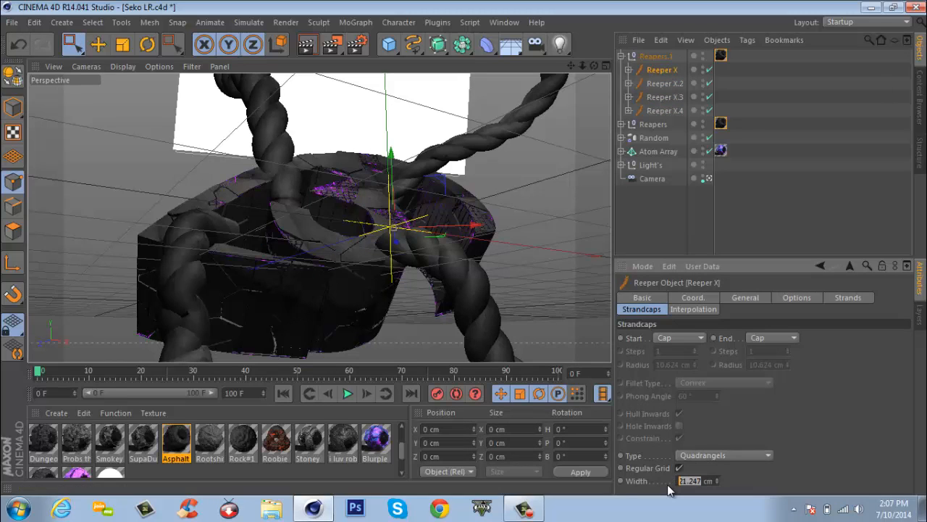
type("10")
left_click(660, 82)
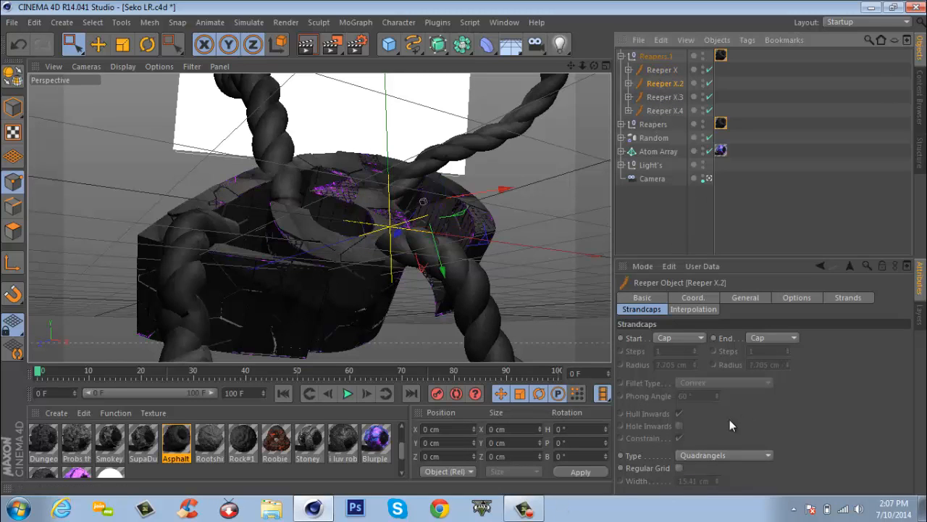
left_click(680, 468)
left_click_drag(702, 481, 674, 487)
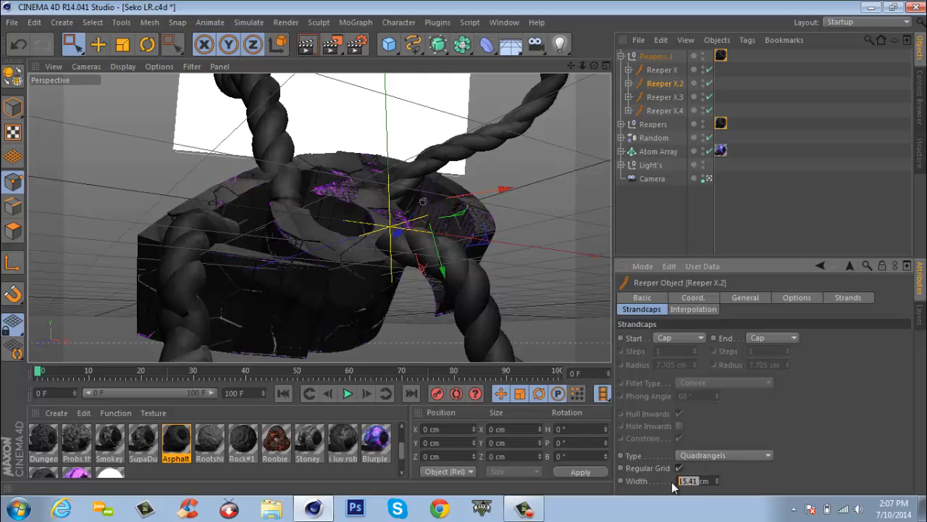
type("10")
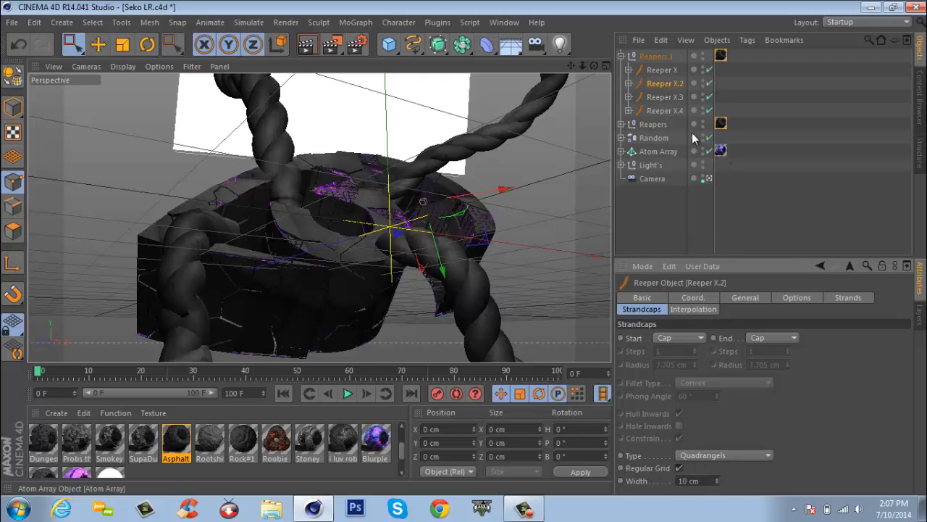
Enable a regular strandcap grid on Reeper X.3 and Reeper X.4 in Reapers.1 and change their grid widths
left_click(665, 96)
left_click(680, 468)
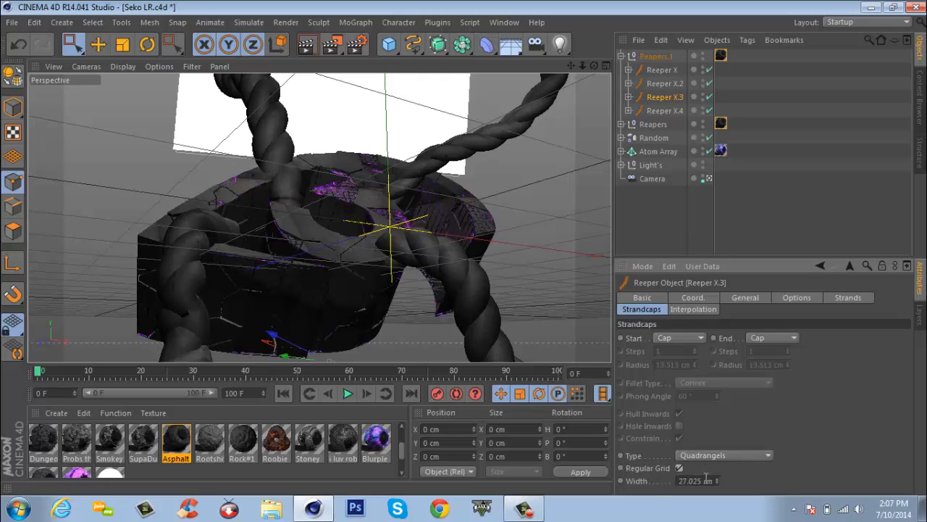
left_click_drag(706, 481, 661, 483)
type("19.624")
left_click(665, 110)
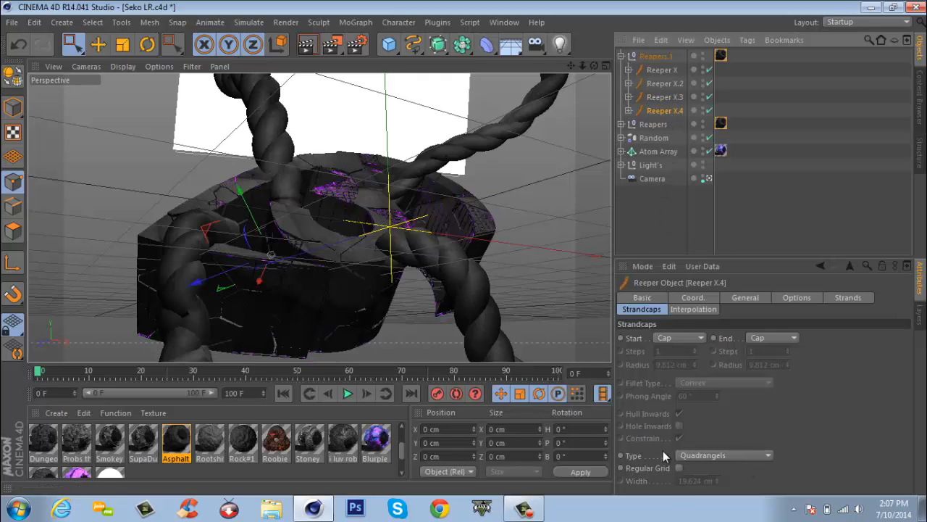
left_click(678, 468)
double_click(697, 480)
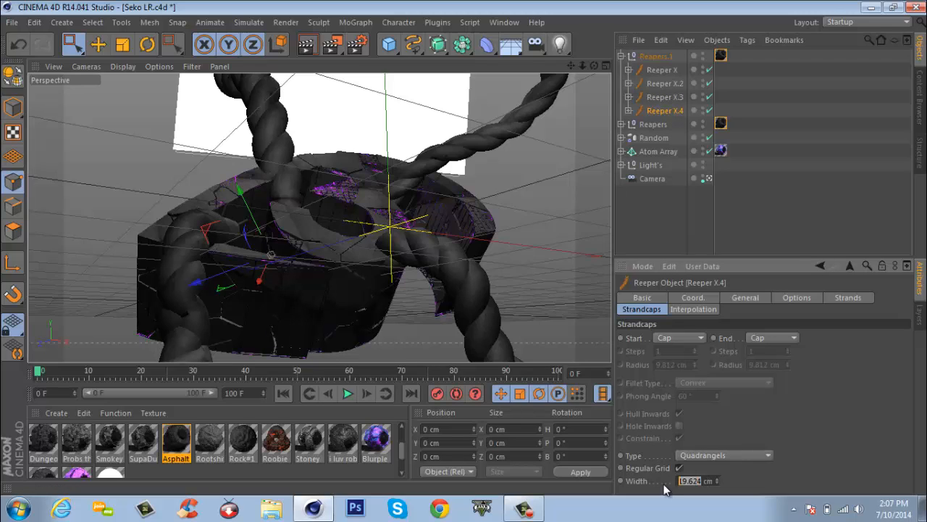
key("BackSpace")
Add an Atom Array and duplicate it until there are four, Atom Array.1 to Atom Array.4, above the Reapers.1 group
left_click(620, 57)
left_click(647, 58)
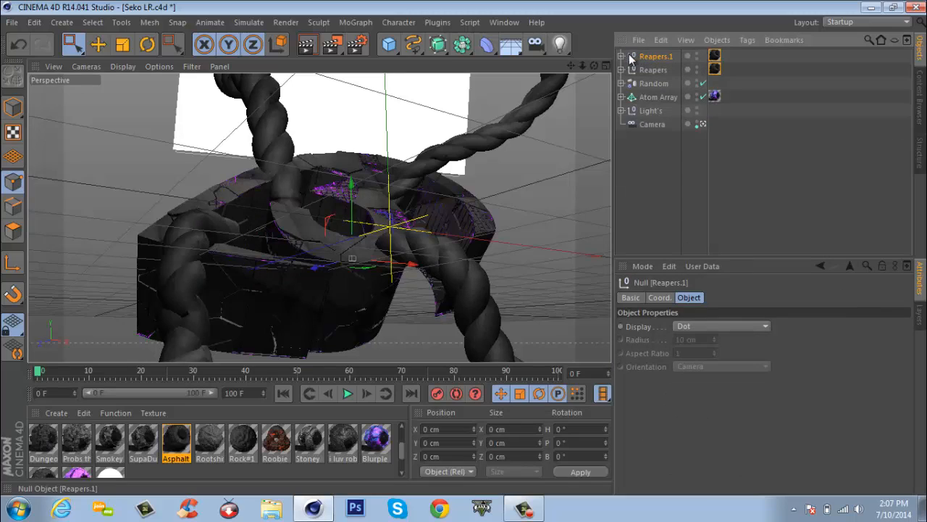
left_click(462, 45)
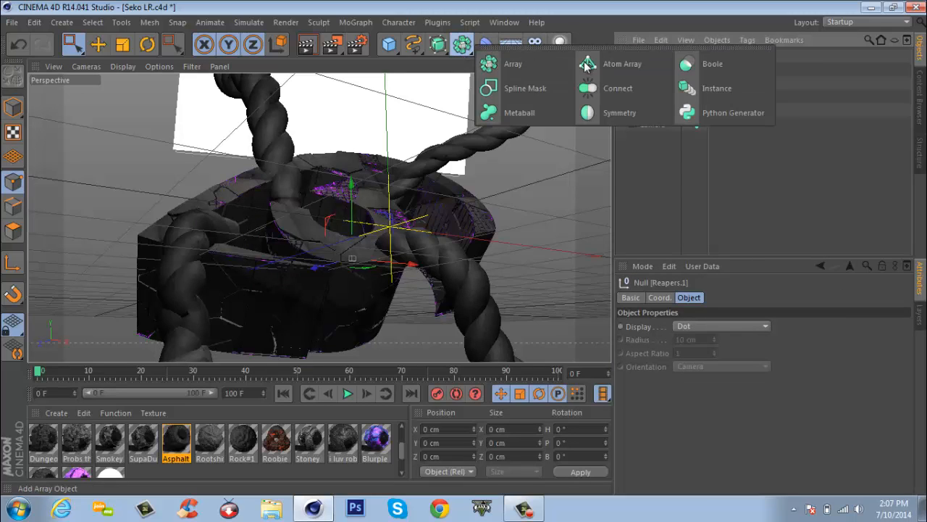
left_click(623, 64)
left_click_drag(656, 57, 666, 76)
left_click_drag(667, 79, 669, 88, "ctrl")
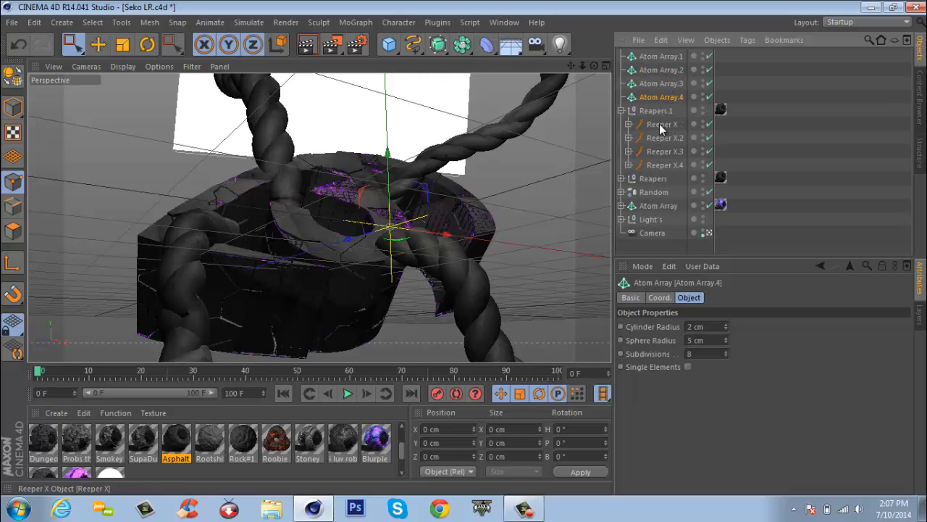
Nest each of the four Reeper X ropes from Reapers.1 inside its own Atom Array, from Atom Array.1 to Atom Array.4
left_click_drag(661, 124, 658, 58)
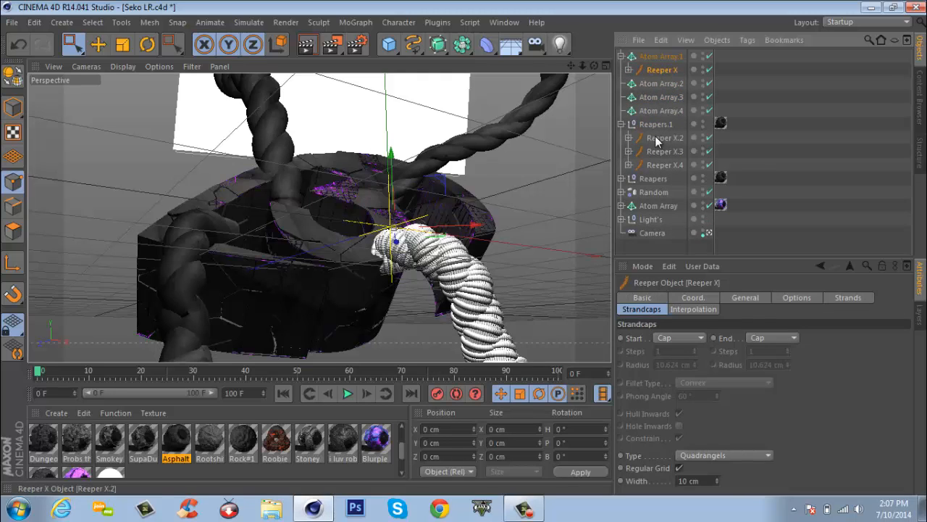
left_click_drag(655, 137, 659, 111)
left_click_drag(652, 166, 654, 137)
left_click(621, 110)
left_click(620, 84)
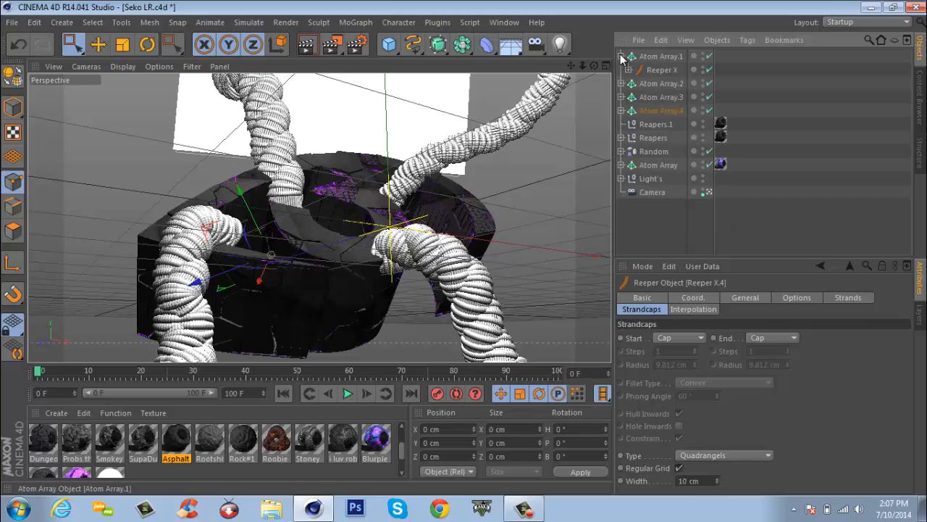
left_click(621, 56)
Set the cylinder radius and sphere radius of all four rope Atom Arrays to 1 cm
left_click(652, 56)
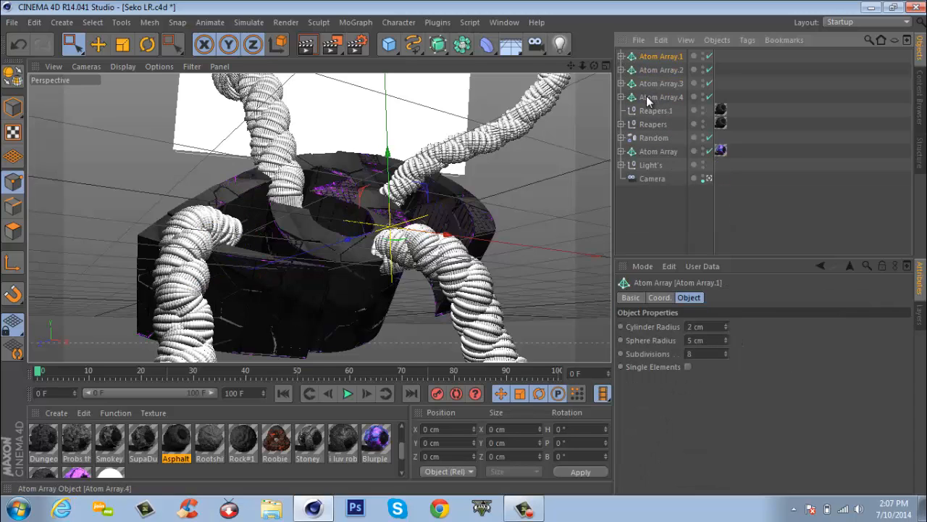
left_click(648, 97, "shift")
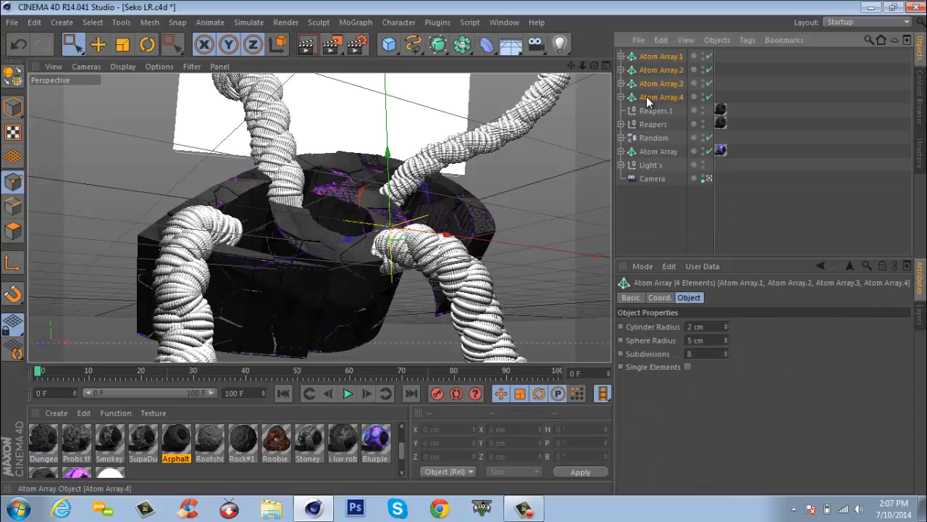
left_click(713, 331)
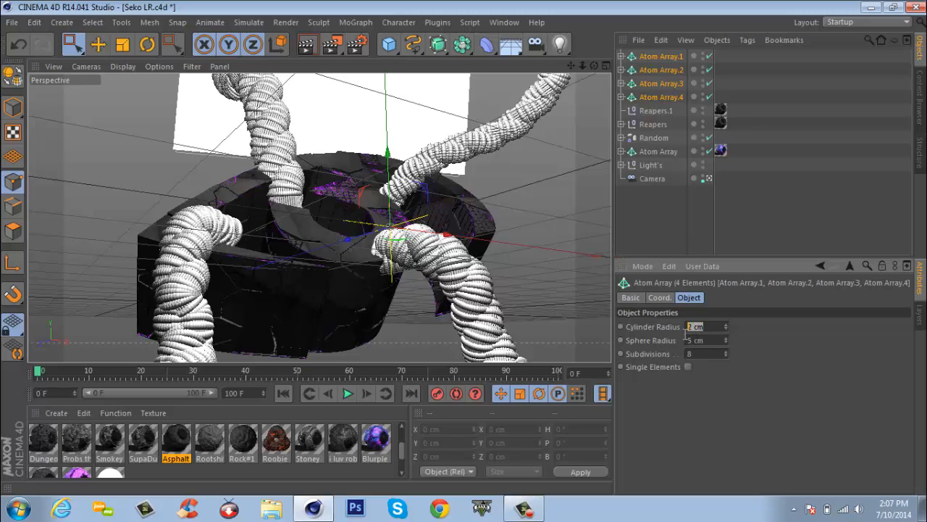
type("1")
key("Tab")
type("1")
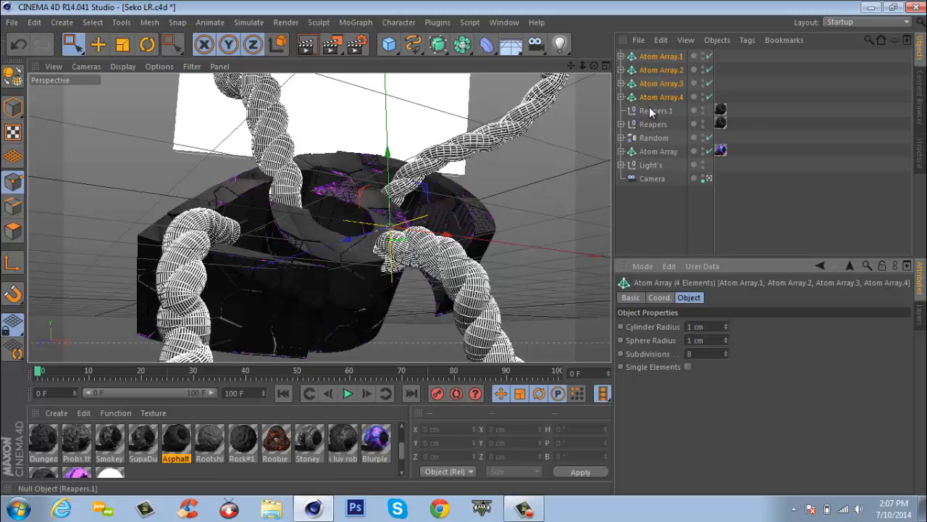
left_click(629, 98)
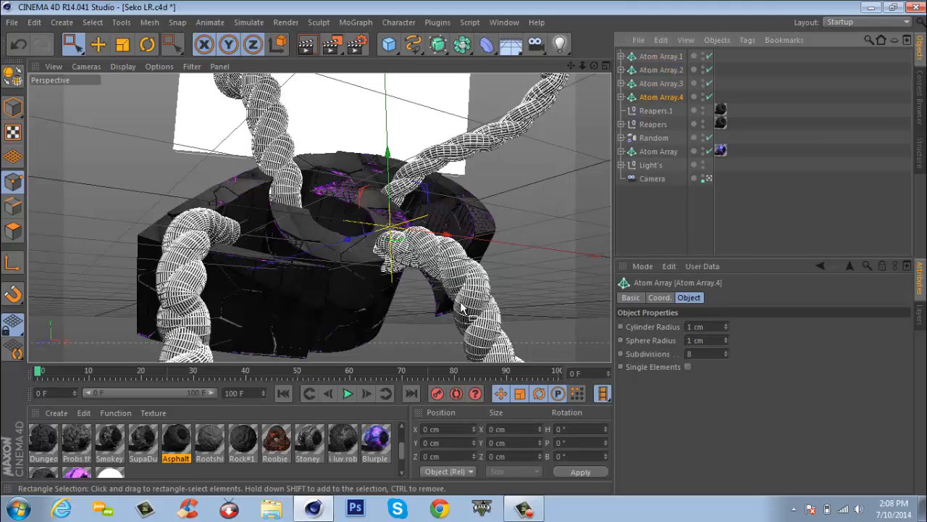
Delete the emptied Reapers.1 null and group the four rope Atom Arrays into a null named Arrays
left_click(654, 111)
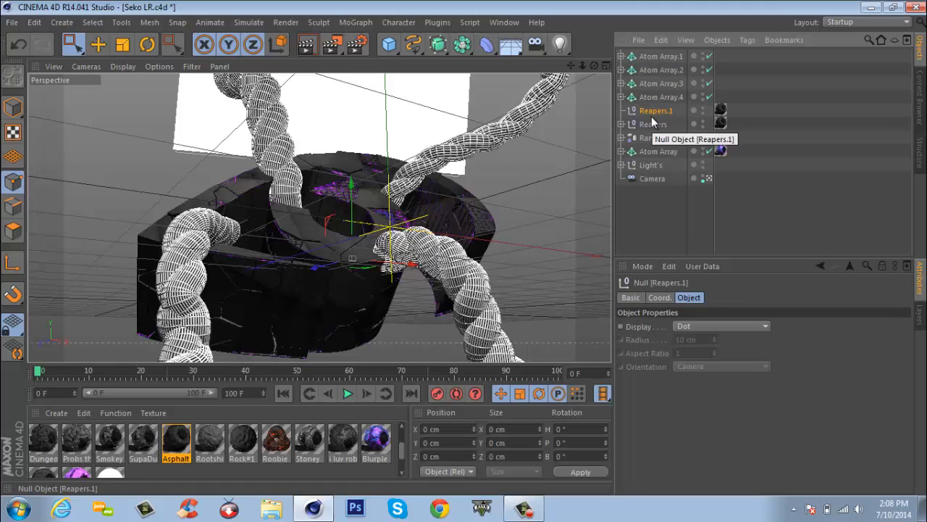
key("Delete")
left_click(659, 98)
left_click(661, 58, "shift")
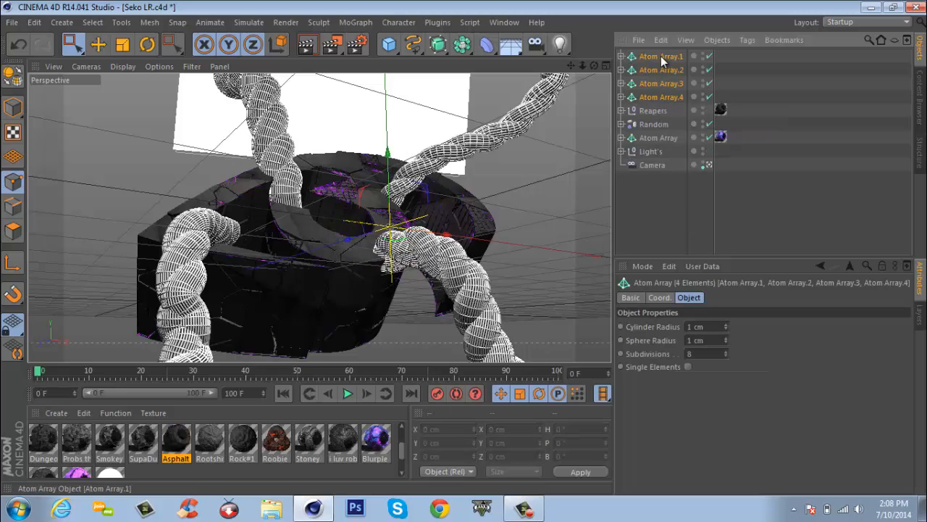
key("alt+g")
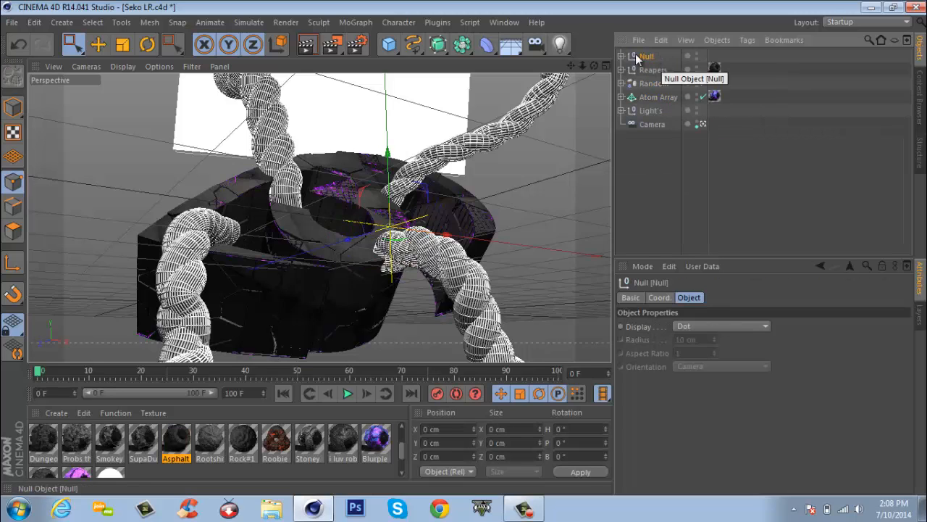
double_click(647, 56)
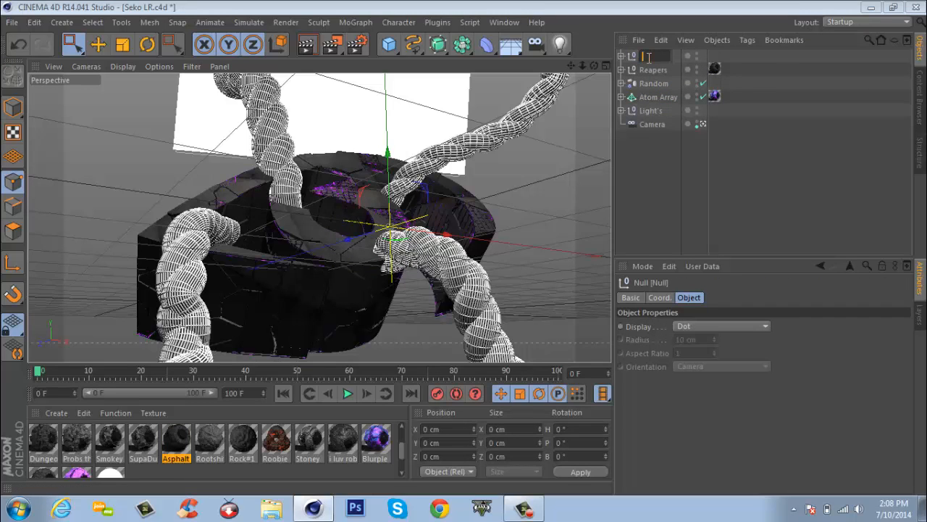
type("Arrays")
key("Return")
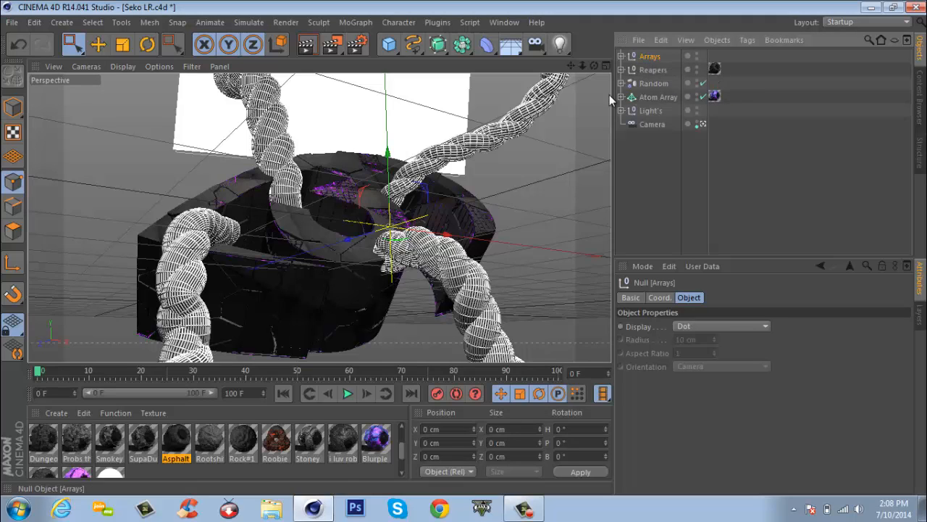
Apply the Blurple Lava material to the Arrays group with Cubic projection and Seamless enabled
left_click(374, 437)
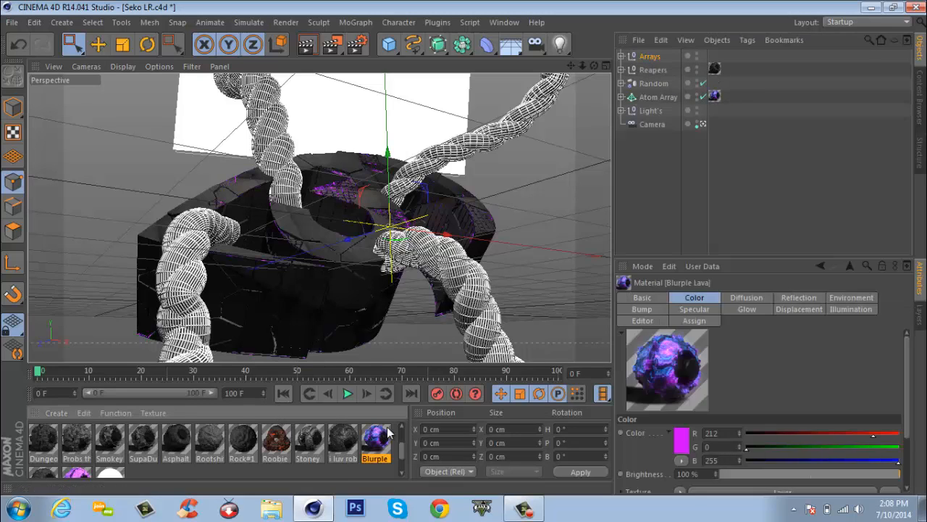
left_click_drag(373, 436, 716, 56)
left_click(771, 354)
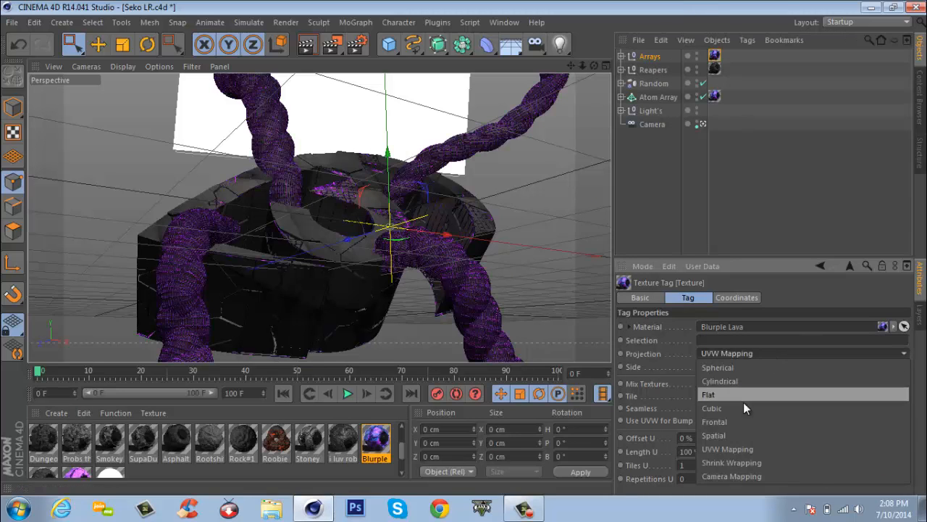
left_click(744, 404)
left_click(700, 408)
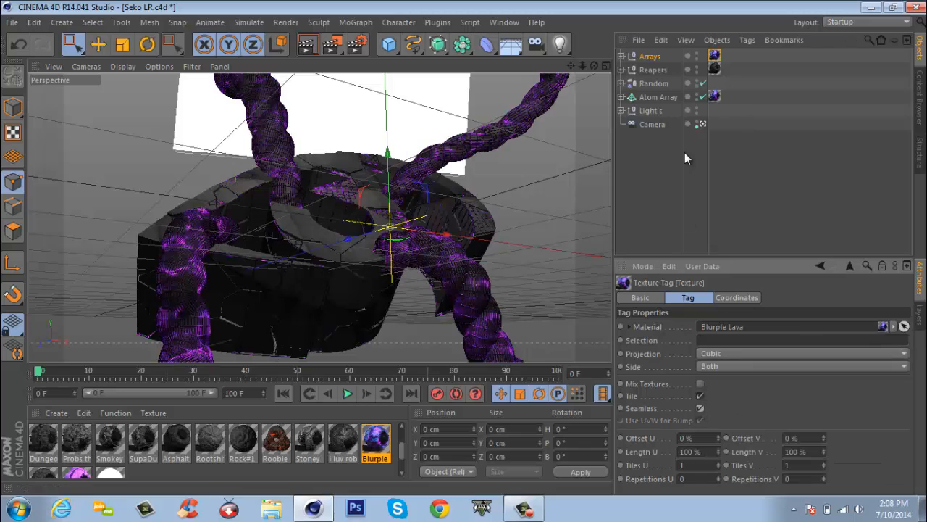
Select all four Reeper X ropes in the Reapers group and open NitroBlast Main for them
left_click(658, 68)
left_click(621, 69)
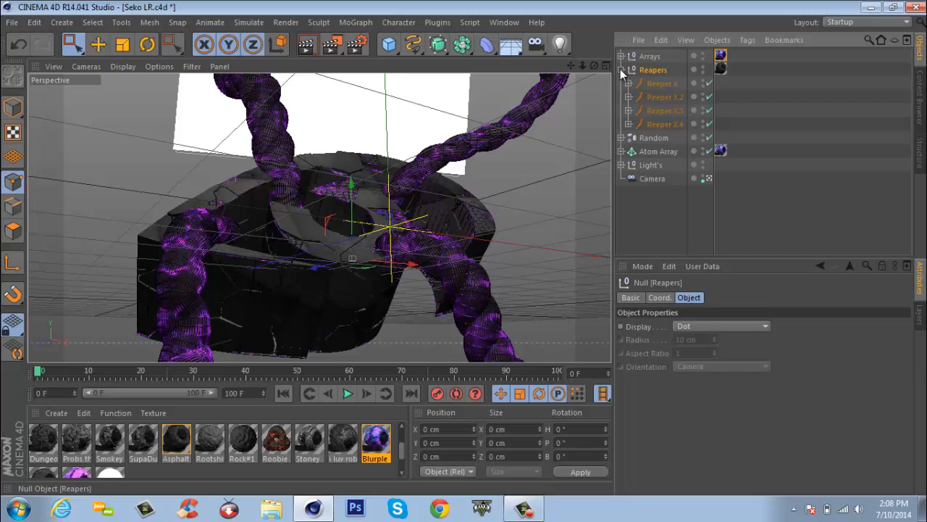
left_click(620, 69)
left_click(620, 68)
left_click(648, 83)
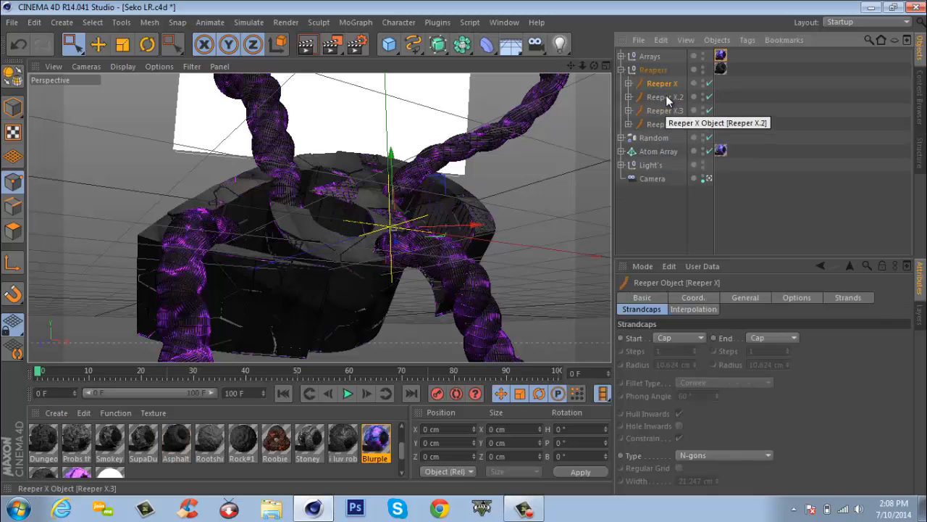
left_click(663, 124, "shift")
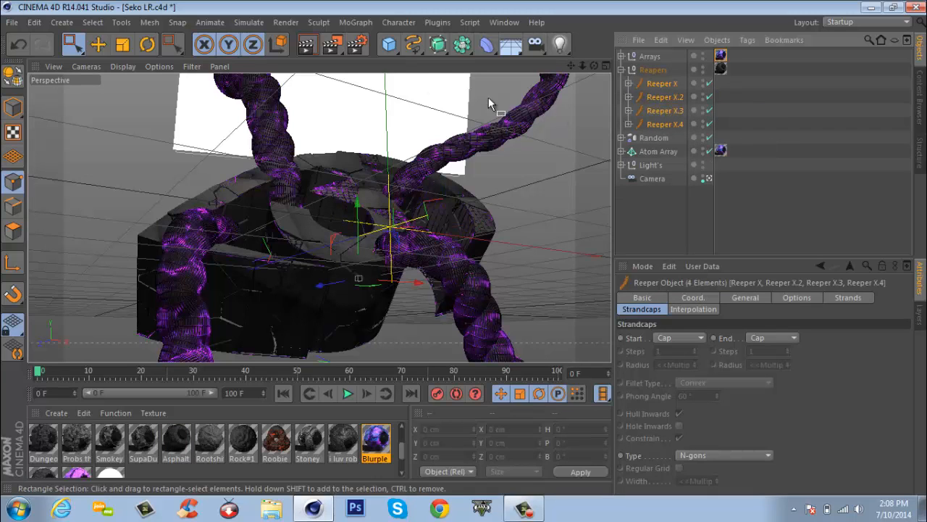
left_click(438, 23)
mouse_move(464, 76)
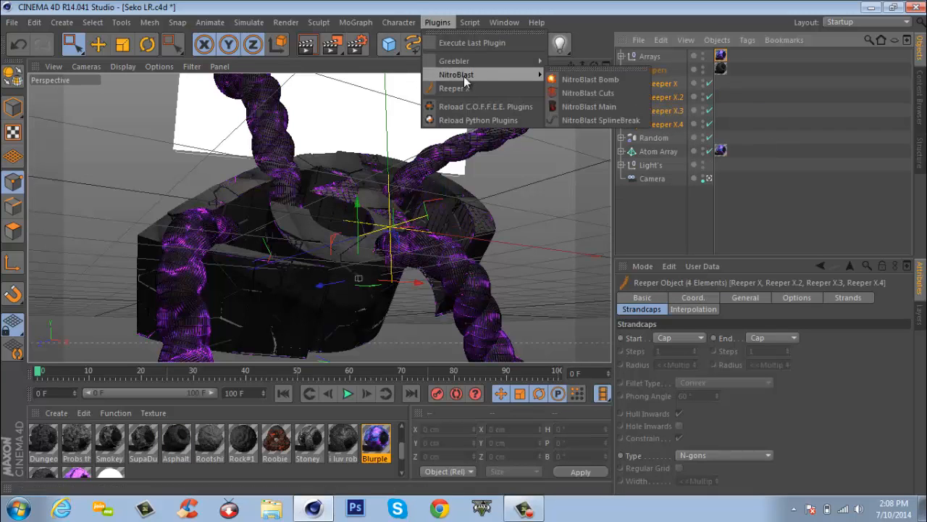
left_click(576, 104)
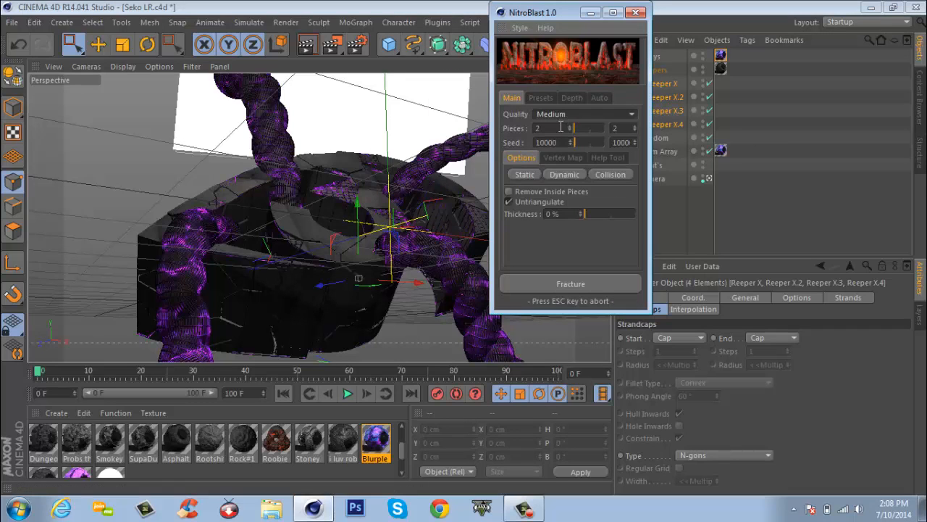
Fracture the four ropes with NitroBlast into 150 pieces at High quality with 3 % thickness, and close the plugin window
left_click(561, 126)
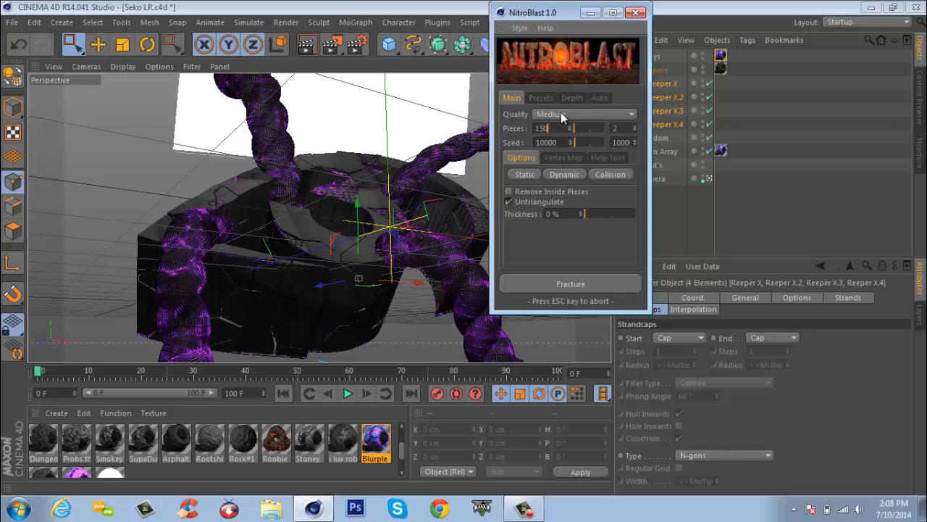
left_click(562, 114)
left_click(554, 154)
left_click(568, 285)
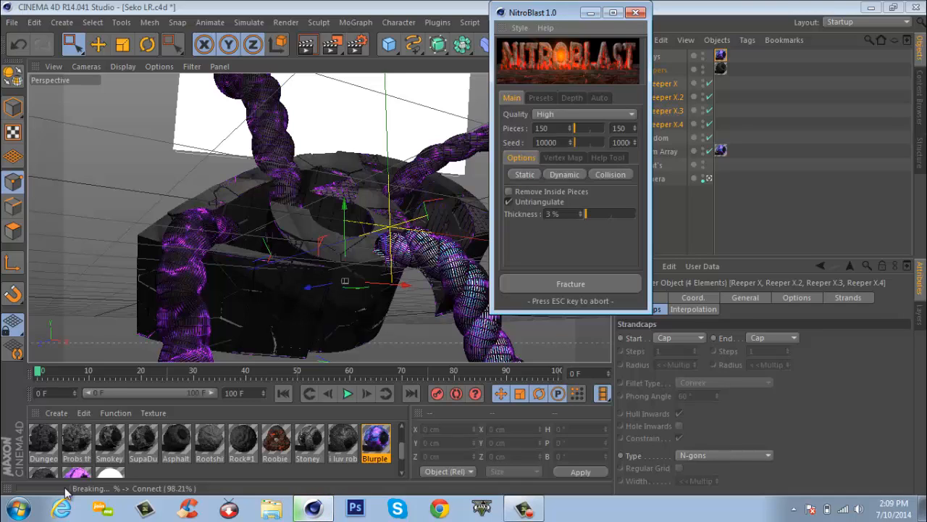
right_click(520, 508)
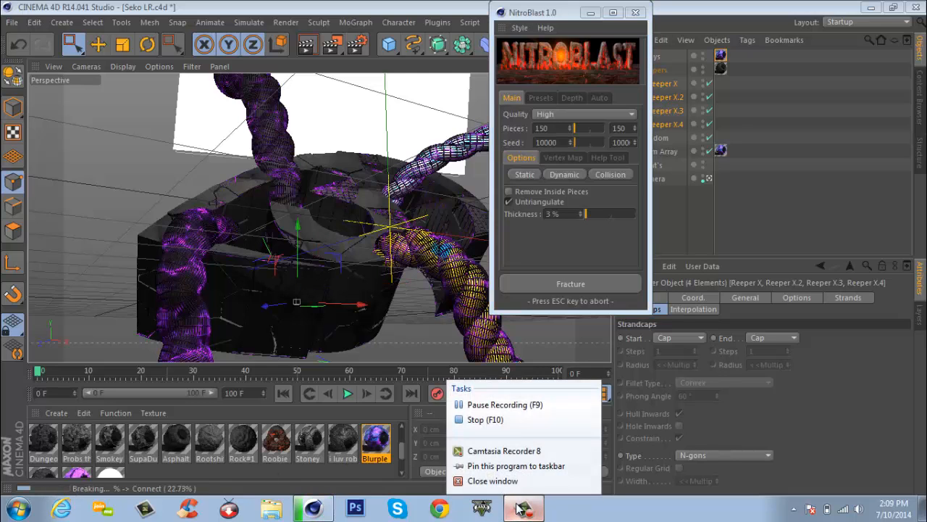
left_click(529, 407)
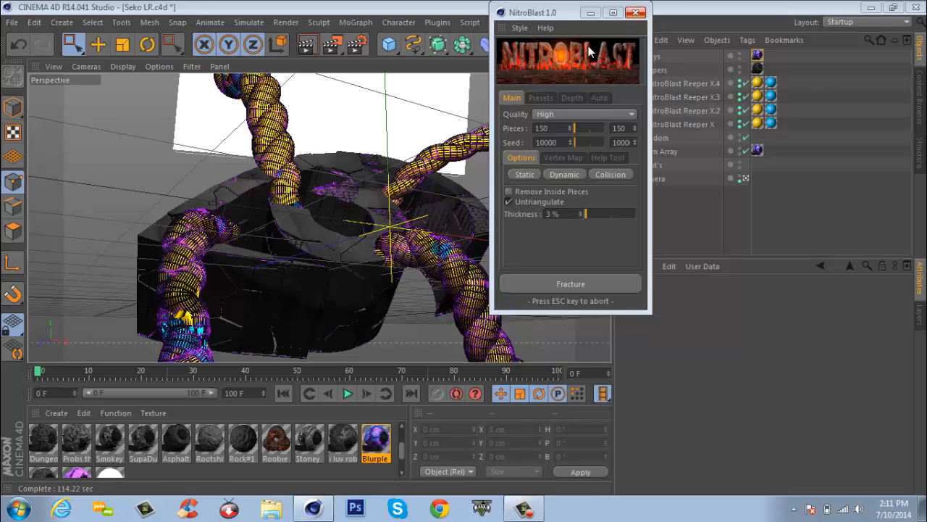
left_click(637, 13)
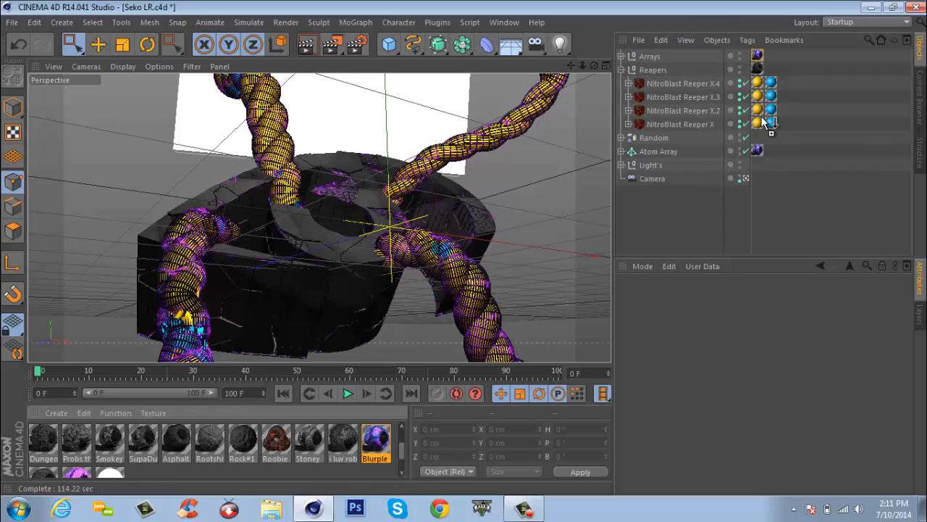
Replace the yellow material on all four NitroBlast Reeper X objects with Asphalt
left_click_drag(762, 118, 759, 126)
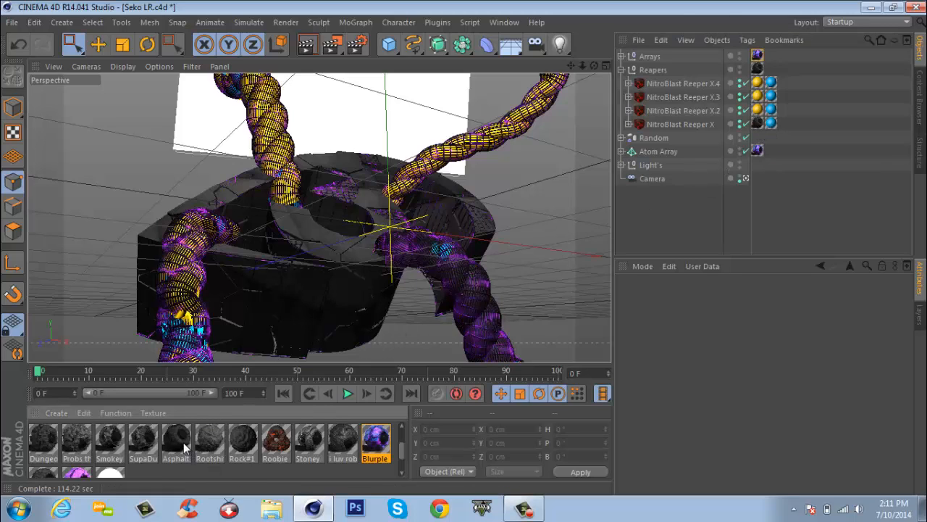
left_click_drag(185, 448, 759, 110)
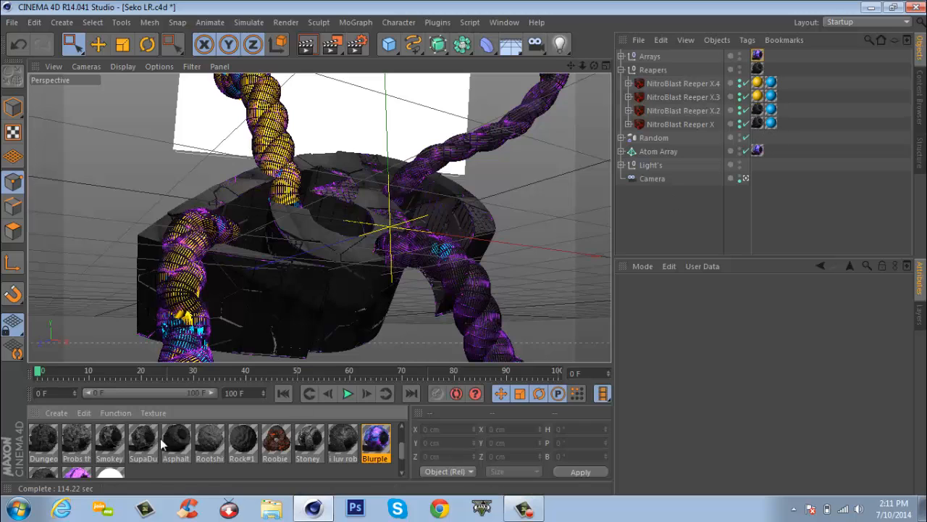
left_click_drag(184, 445, 757, 97)
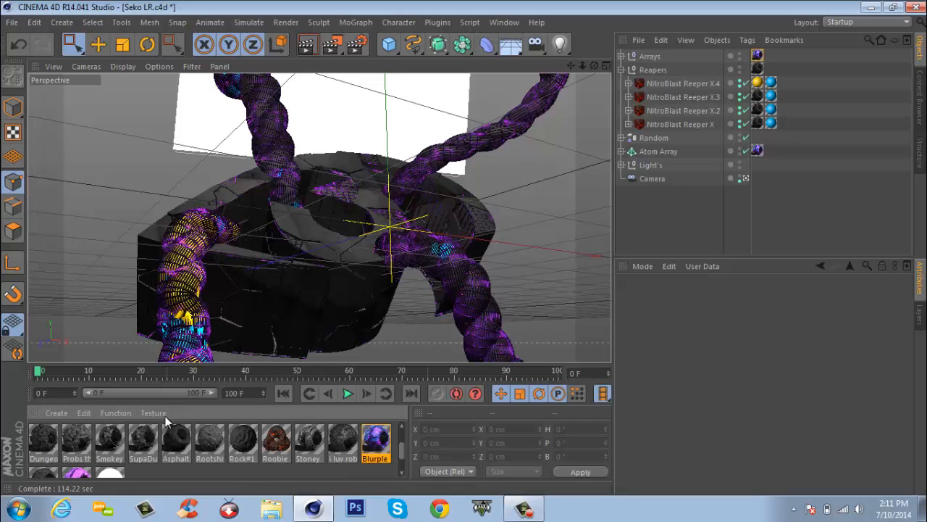
left_click_drag(178, 450, 757, 83)
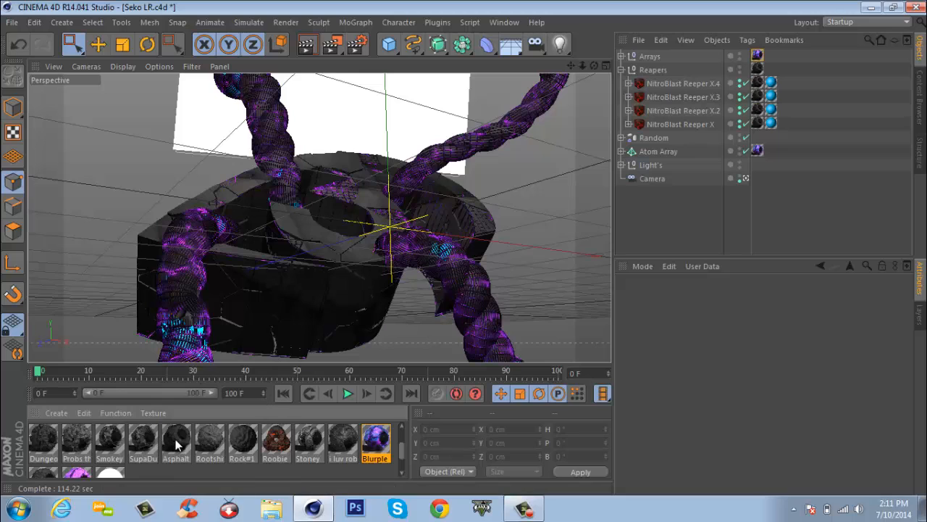
Replace the blue material on all four NitroBlast Reeper X objects with Asphalt
left_click_drag(804, 210, 770, 124)
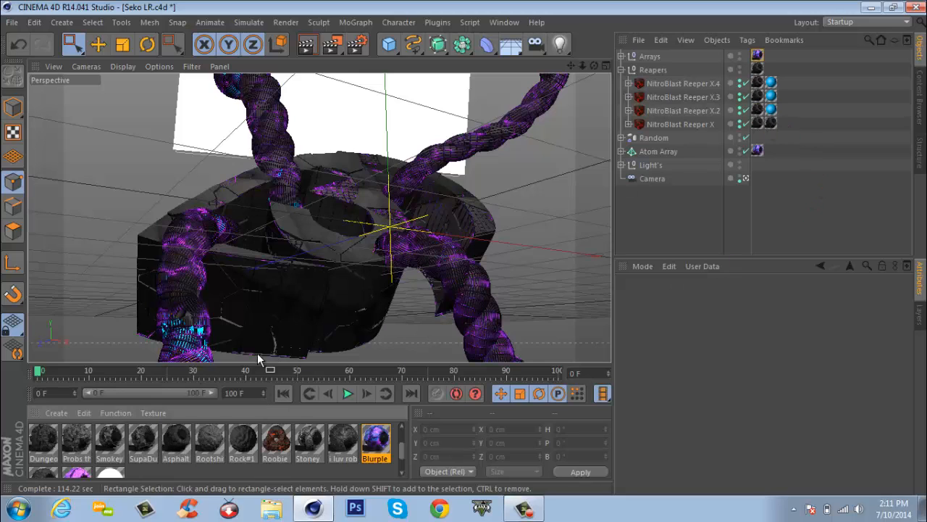
left_click_drag(174, 447, 770, 110)
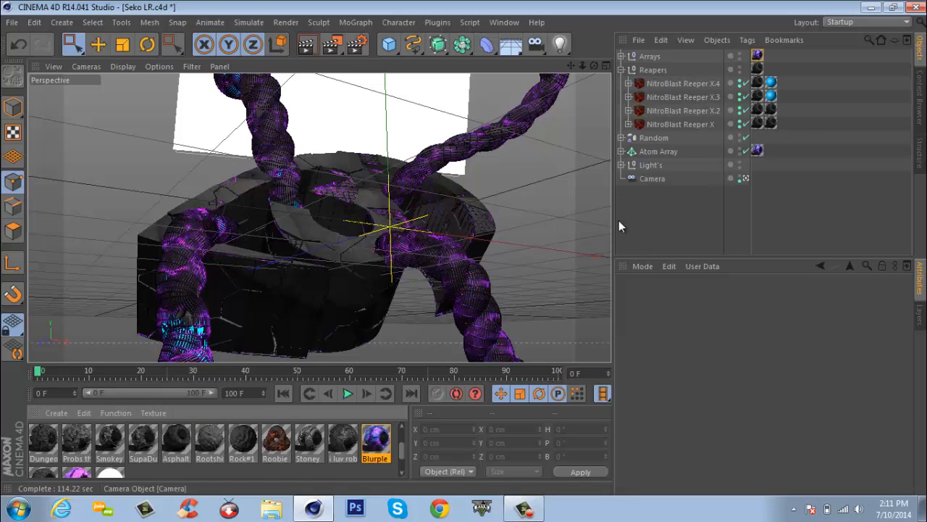
left_click_drag(181, 448, 768, 166)
left_click_drag(775, 97, 771, 97)
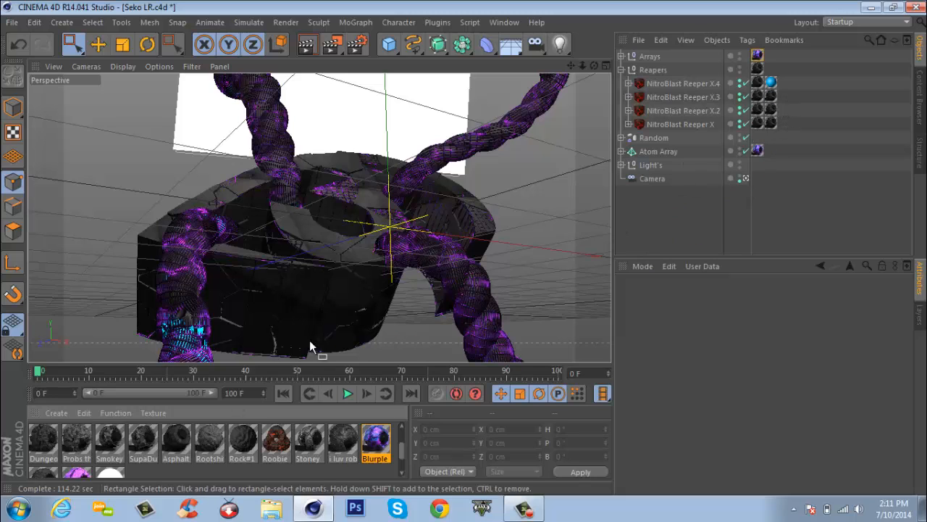
left_click_drag(181, 447, 773, 84)
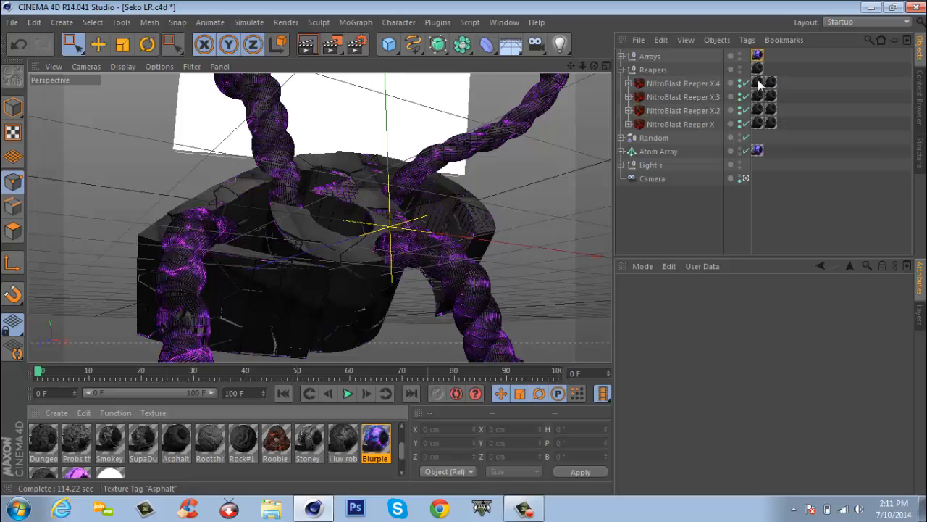
Set all eight Asphalt texture tags on the NitroBlast Reeper X objects to Cubic projection with Seamless enabled
left_click(774, 123)
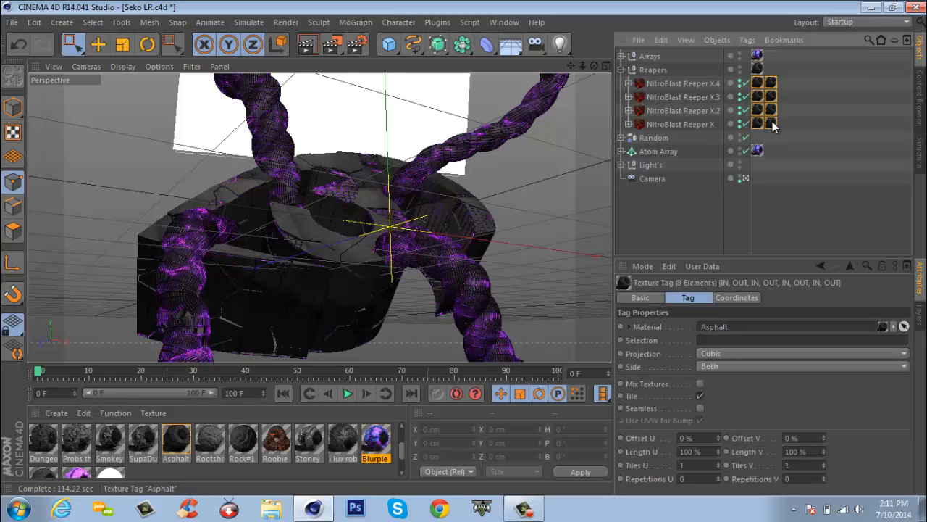
left_click(758, 83)
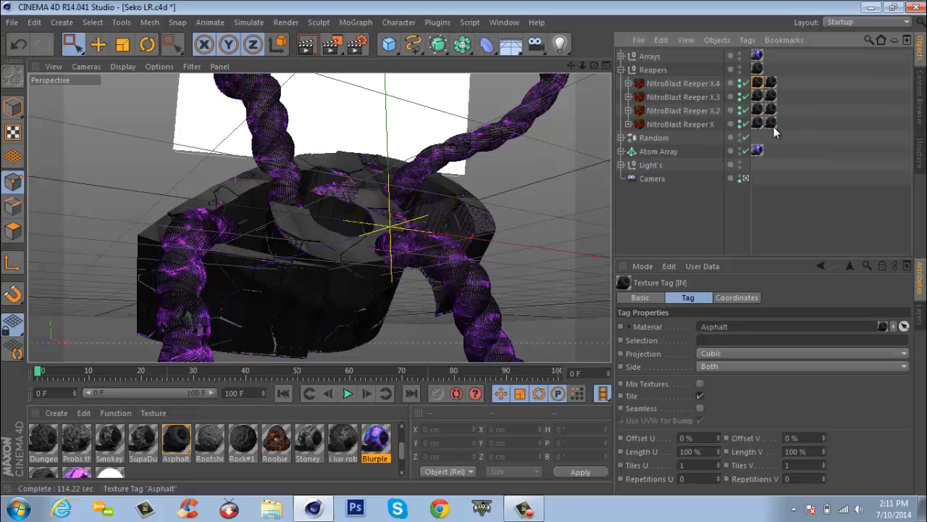
left_click(774, 127, "shift")
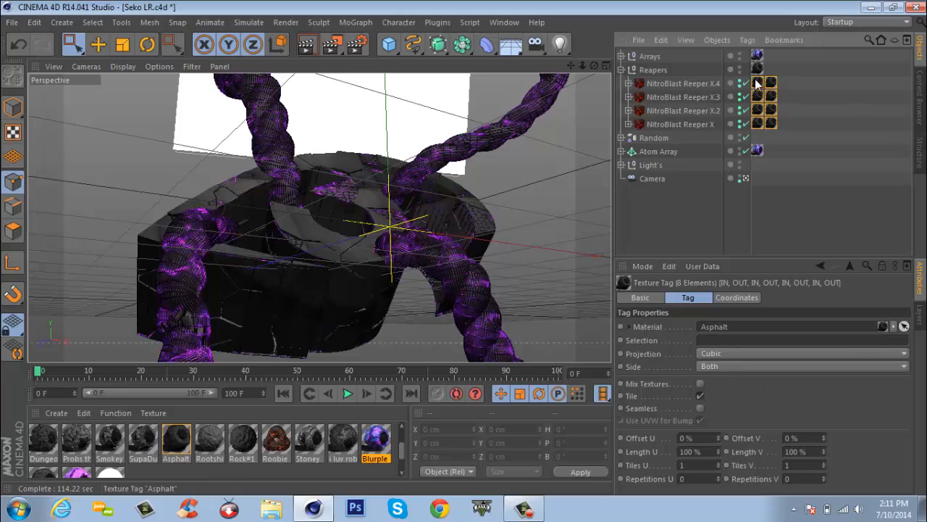
left_click(720, 355)
left_click(720, 404)
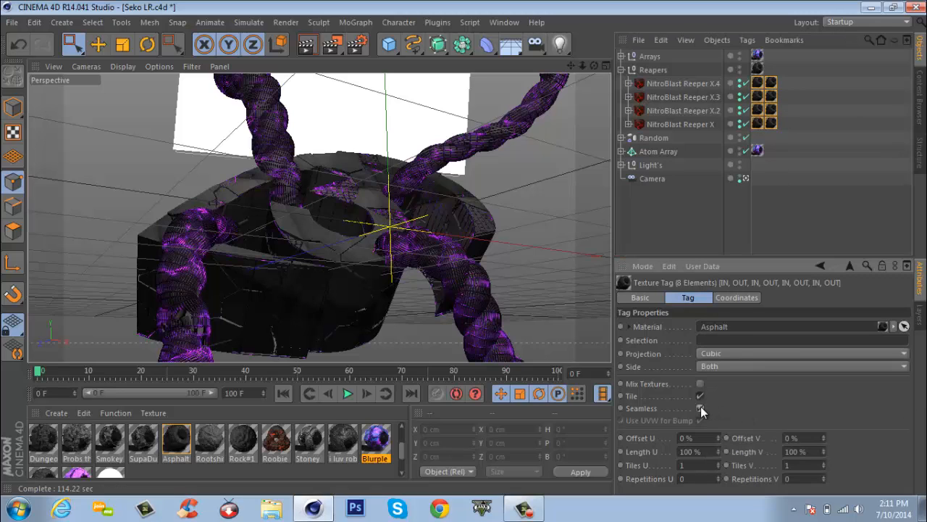
Delete the four NitroBlast Reeper X parent objects without removing their children
left_click(702, 87)
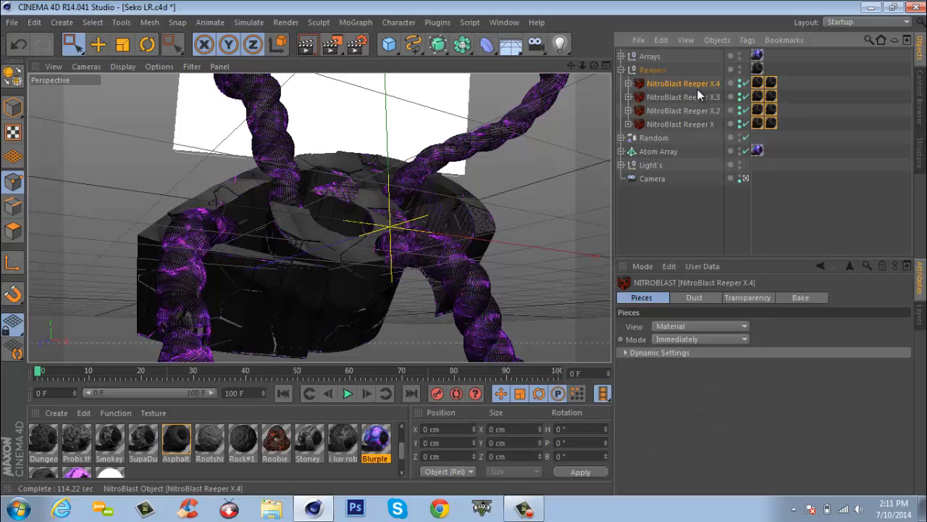
left_click(675, 124, "shift")
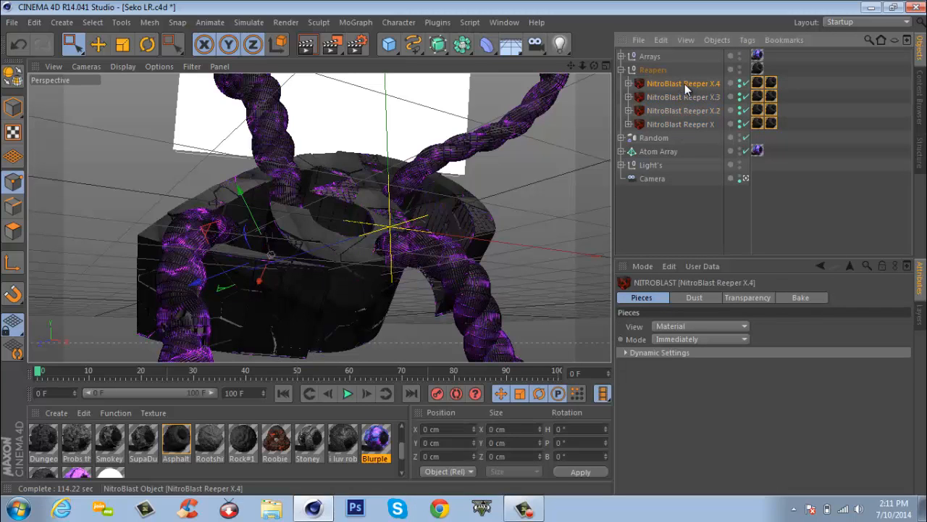
right_click(681, 124)
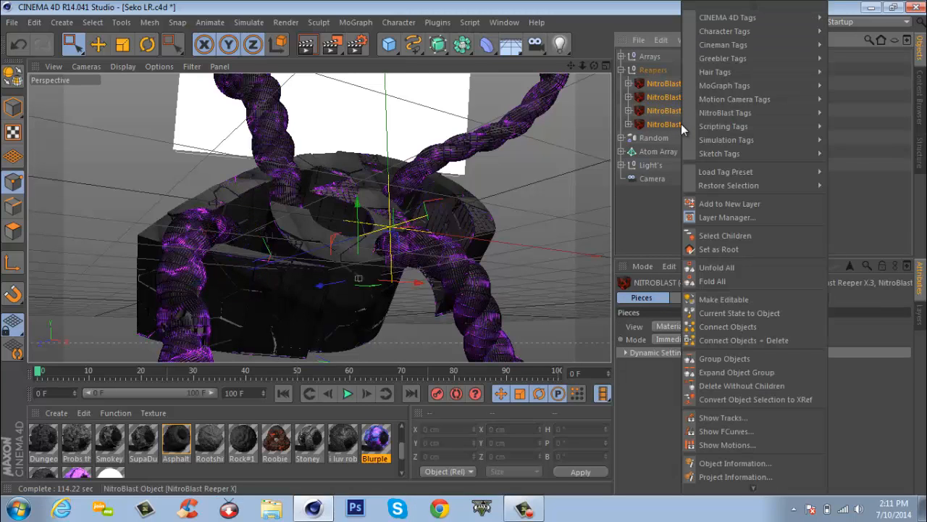
left_click(716, 386)
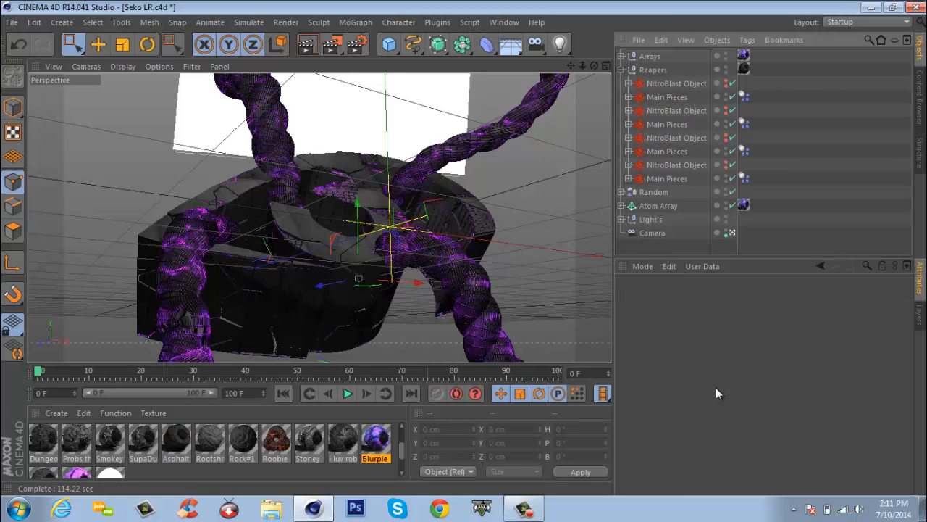
Delete the four leftover objects named NitroBlast Object from the Reapers group, keeping the Main Pieces
left_click(677, 84)
key("Delete")
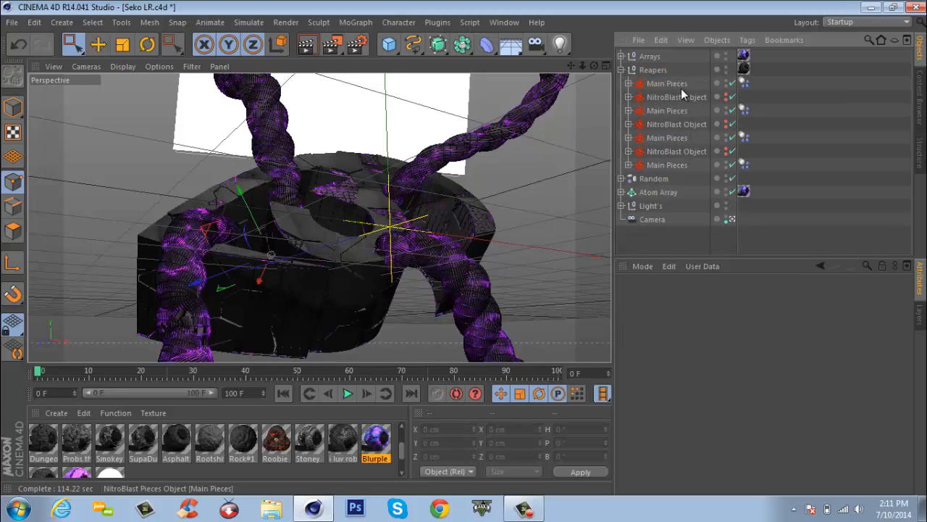
left_click(677, 97)
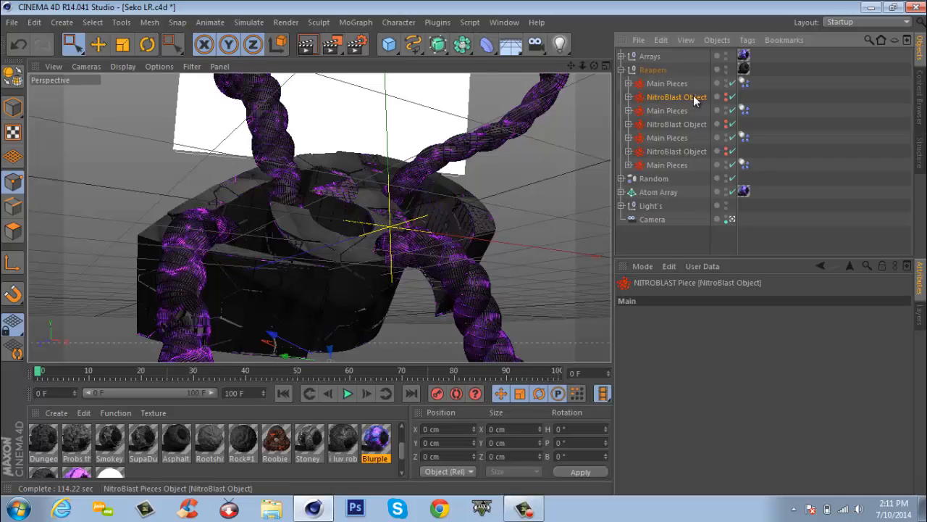
left_click(686, 124)
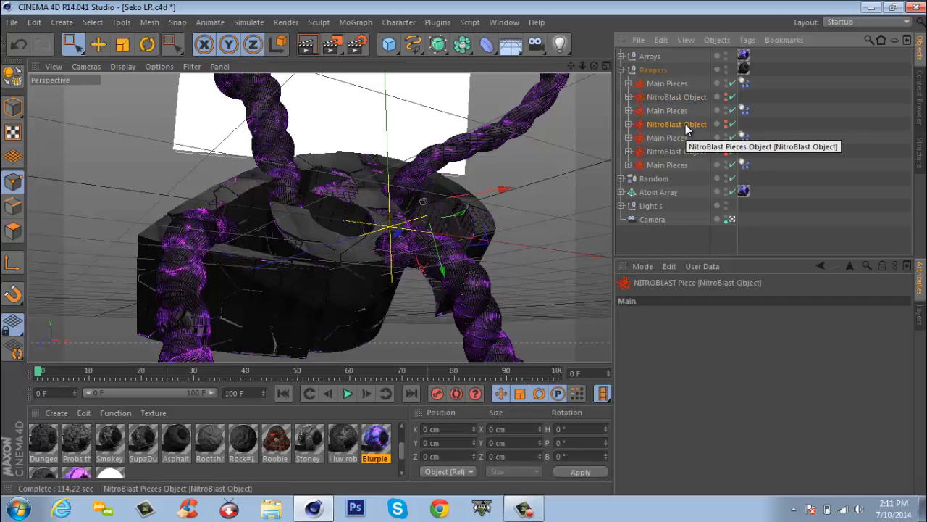
key("Delete")
left_click(692, 97)
key("Delete")
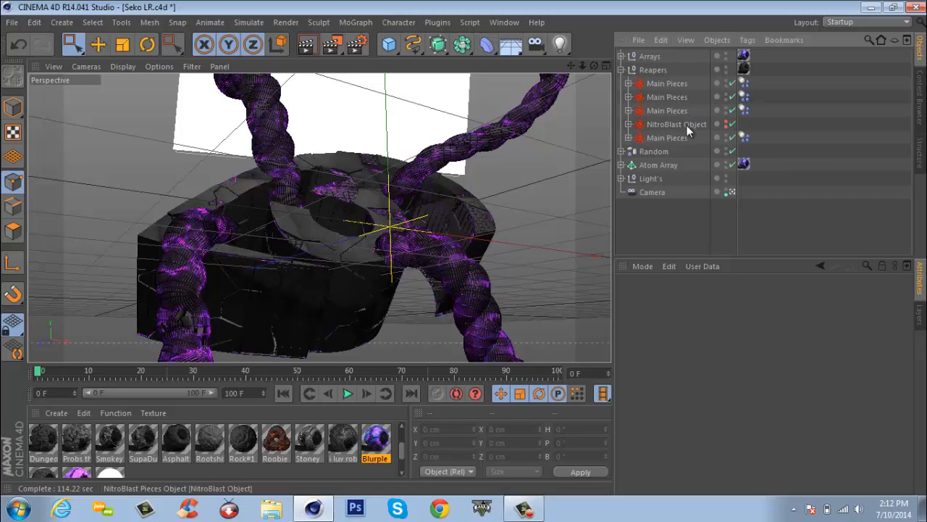
left_click(687, 125)
key("Delete")
Delete the four Main Pieces parents in the Reapers group without removing their children
left_click(679, 125)
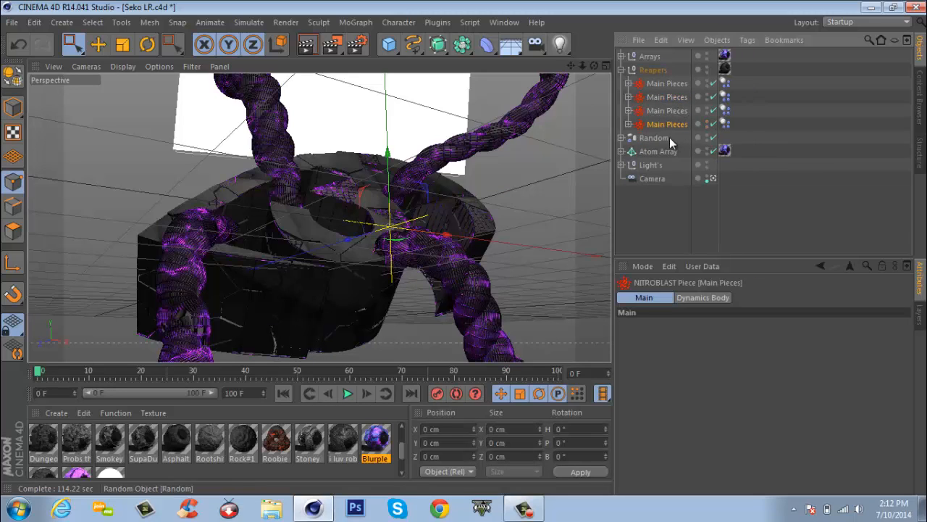
left_click(665, 84, "shift")
right_click(665, 84)
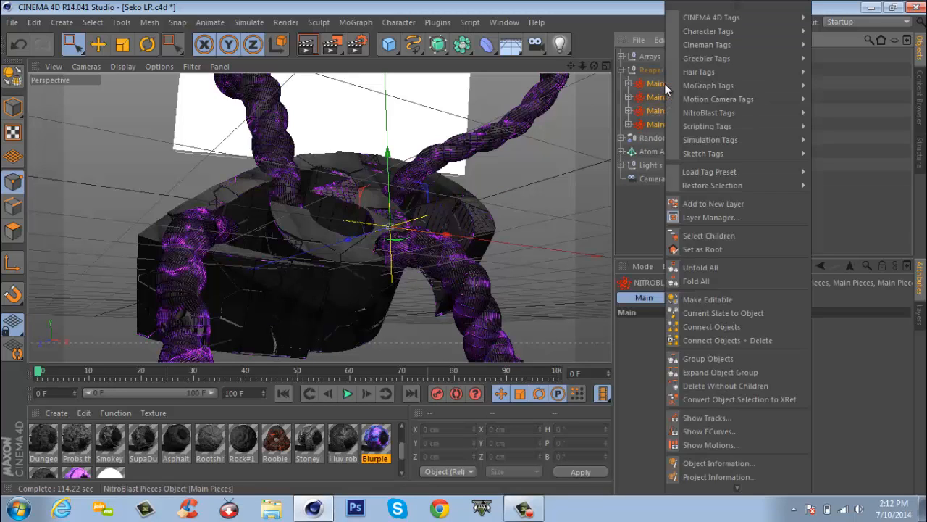
left_click(722, 373)
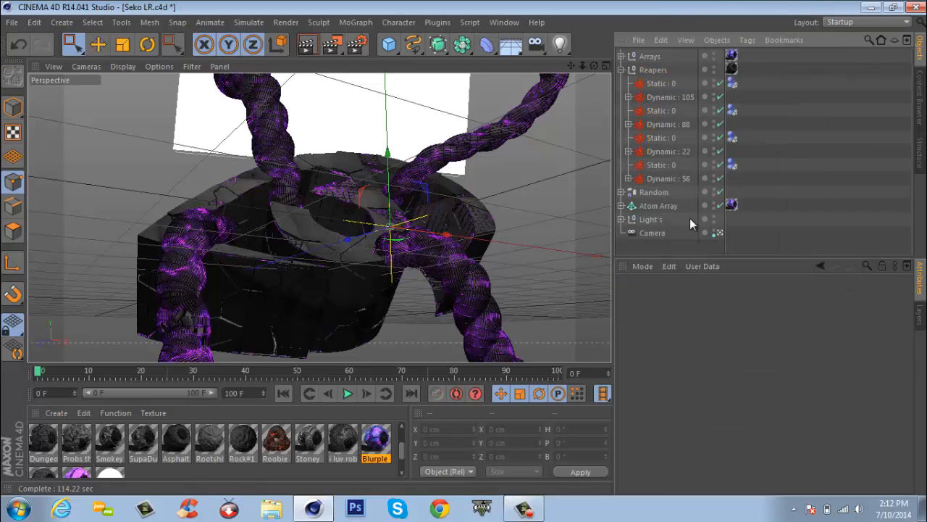
Delete the four empty Static objects from the Reapers group, leaving only the Dynamic ones
left_click(665, 86)
key("Delete")
left_click(664, 101)
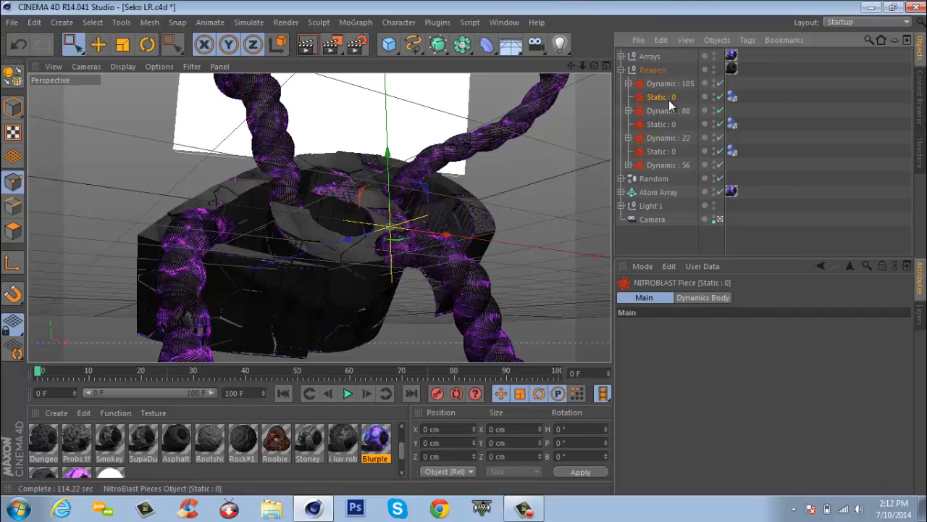
key("Delete")
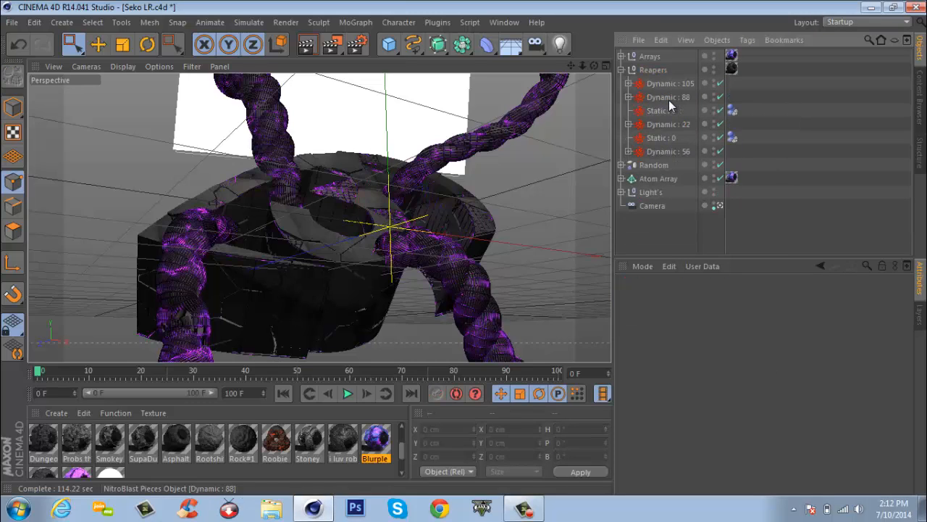
left_click(664, 113)
key("Delete")
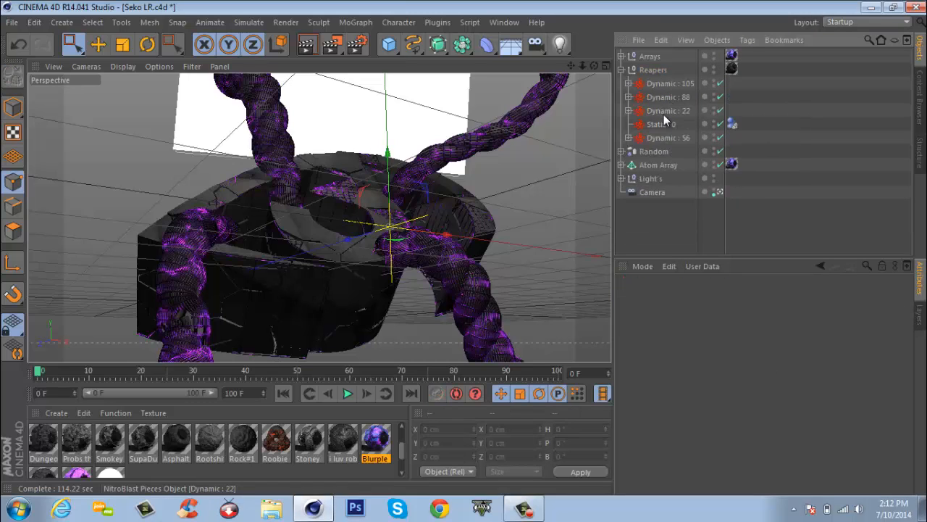
left_click(661, 124)
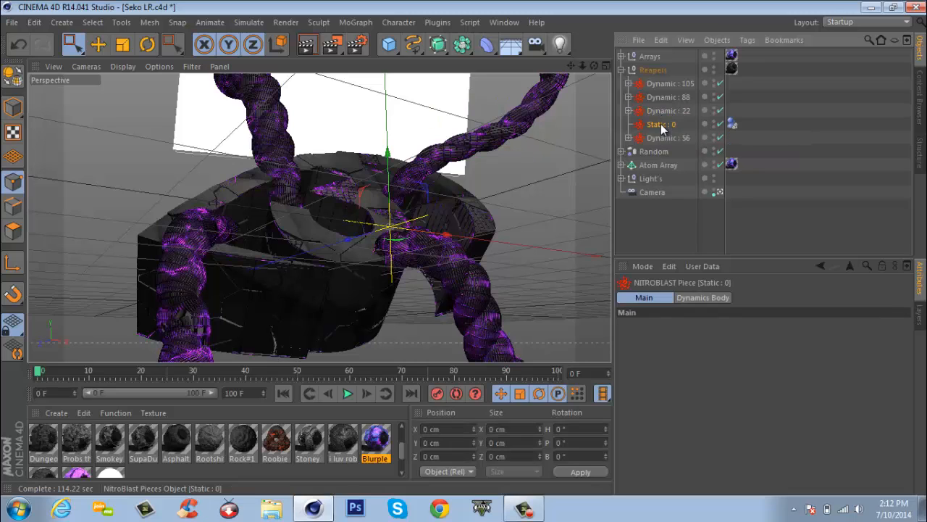
key("Delete")
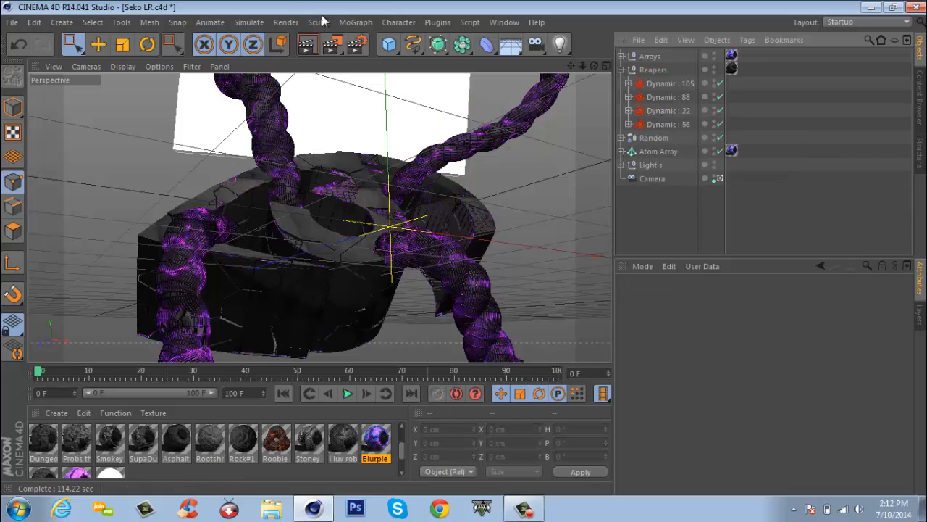
Add a MoGraph Fracture object and place the four Dynamic groups from Reapers inside it
left_click(346, 23)
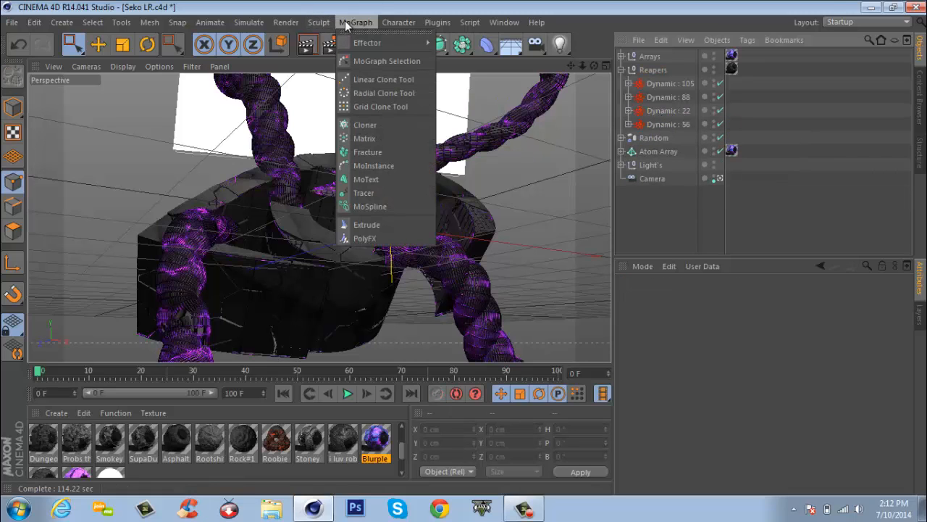
left_click(367, 152)
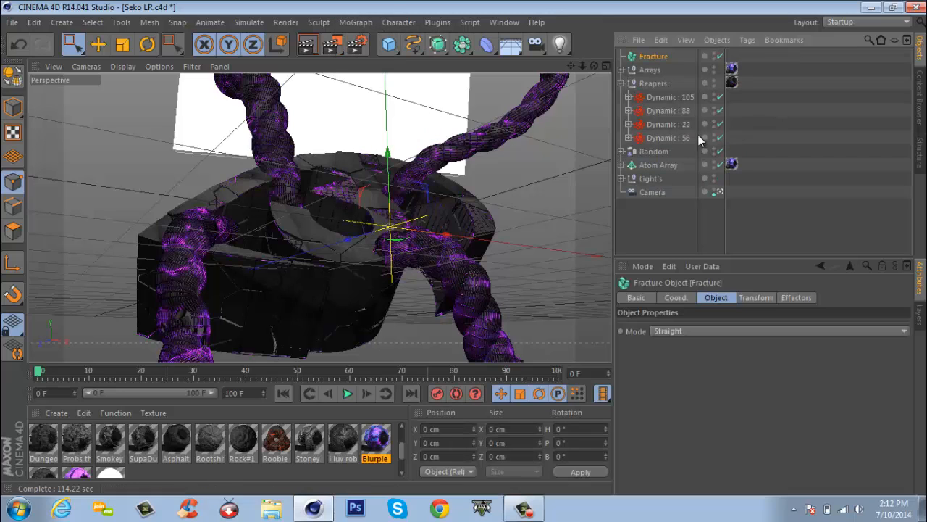
left_click(664, 138)
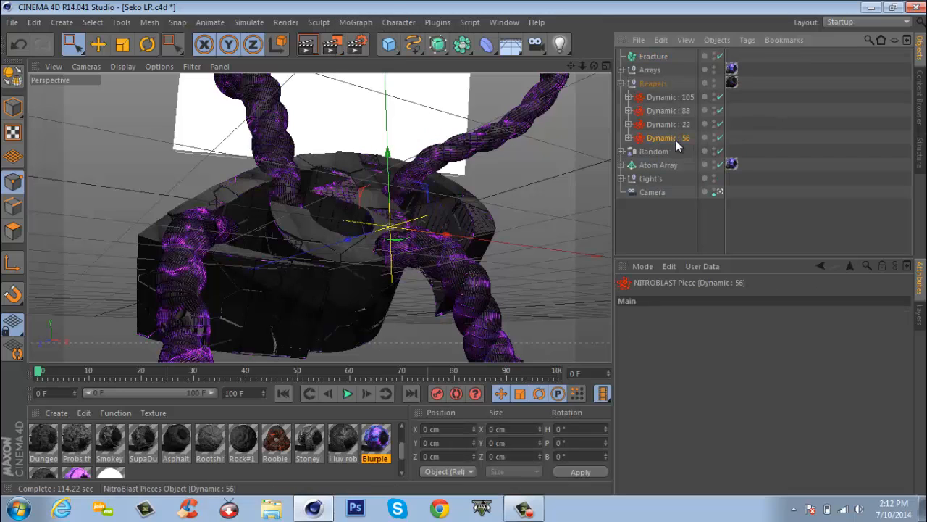
left_click(667, 98, "shift")
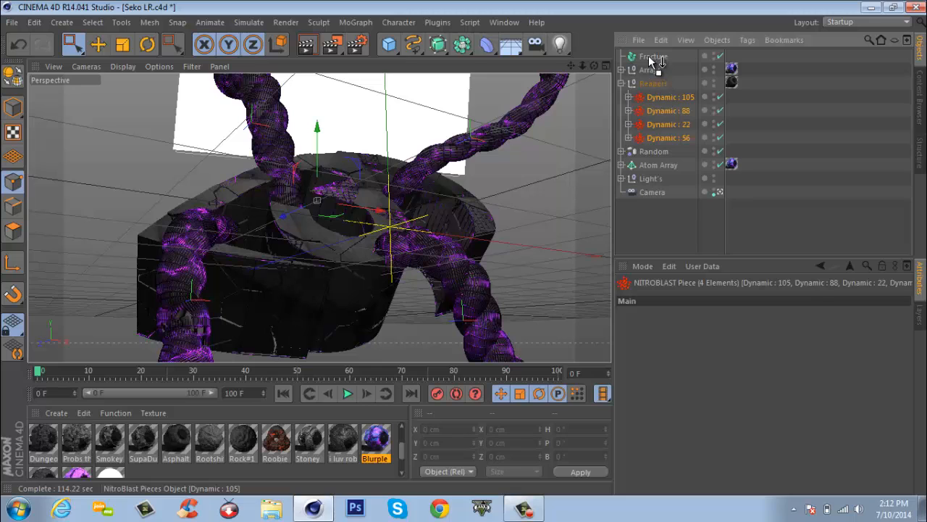
left_click_drag(650, 60, 651, 59)
Delete the four Dynamic parents inside Fracture without their children, and remove the empty Reapers null
right_click(656, 86)
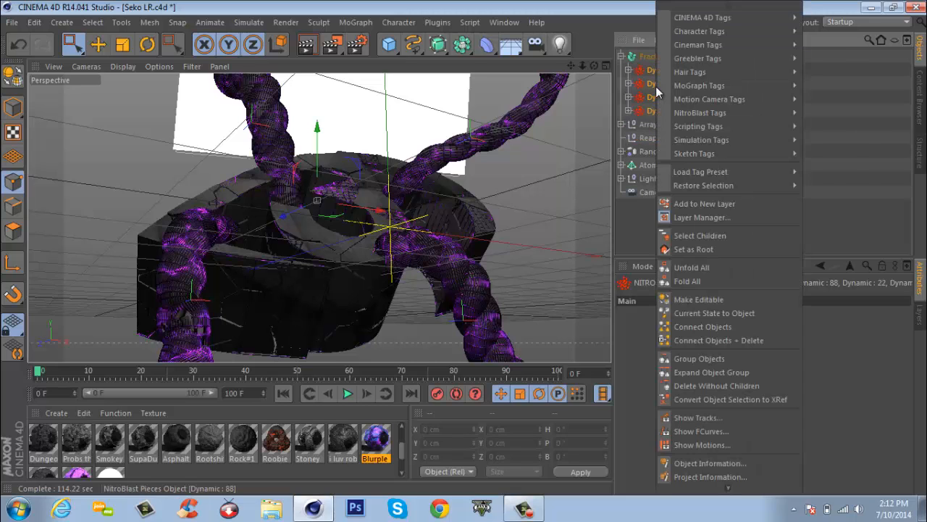
left_click(733, 386)
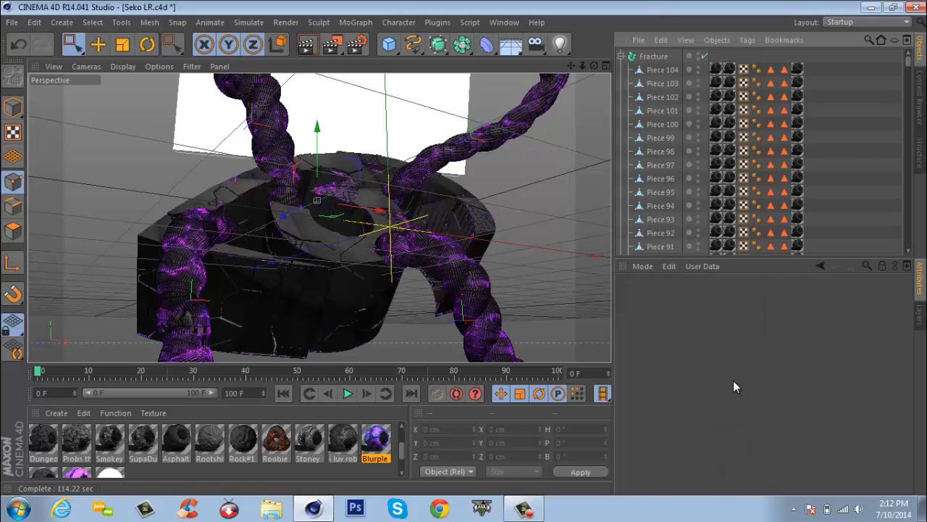
left_click(621, 58)
left_click(651, 85)
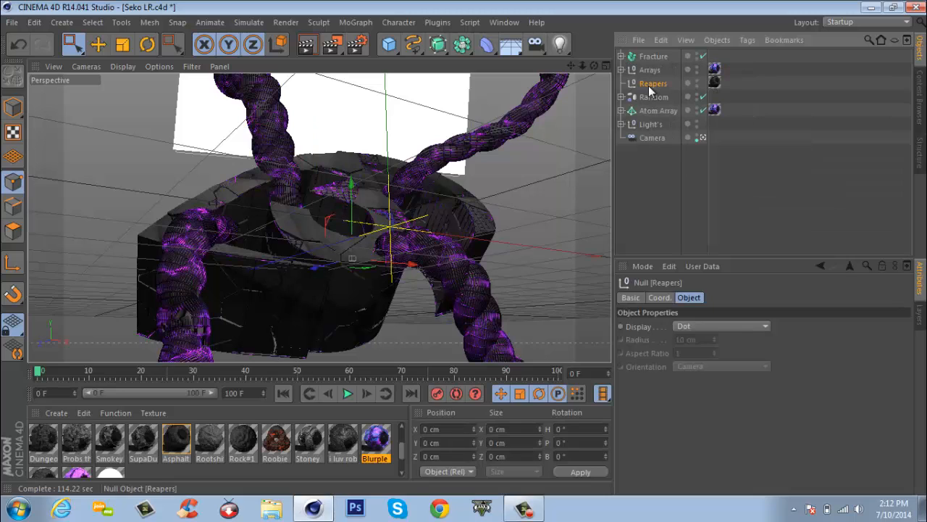
key("Delete")
Add a Random effector to the rope Fracture object and nest the Fracture under that effector
left_click(651, 57)
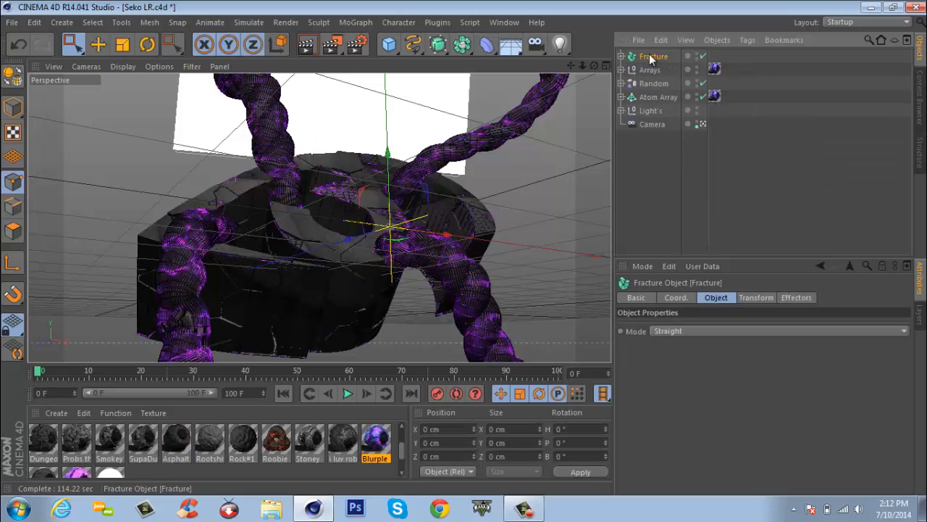
left_click(366, 22)
mouse_move(376, 43)
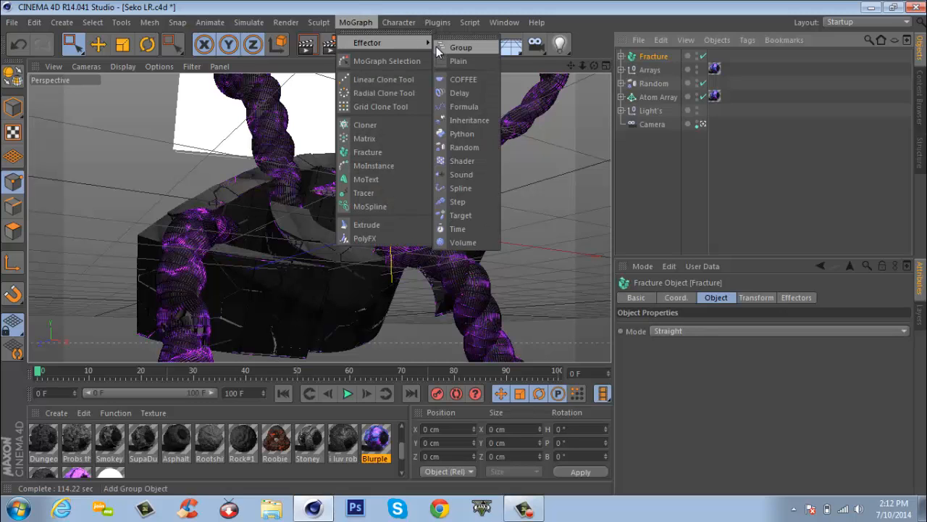
left_click(461, 146)
left_click_drag(653, 55, 653, 55)
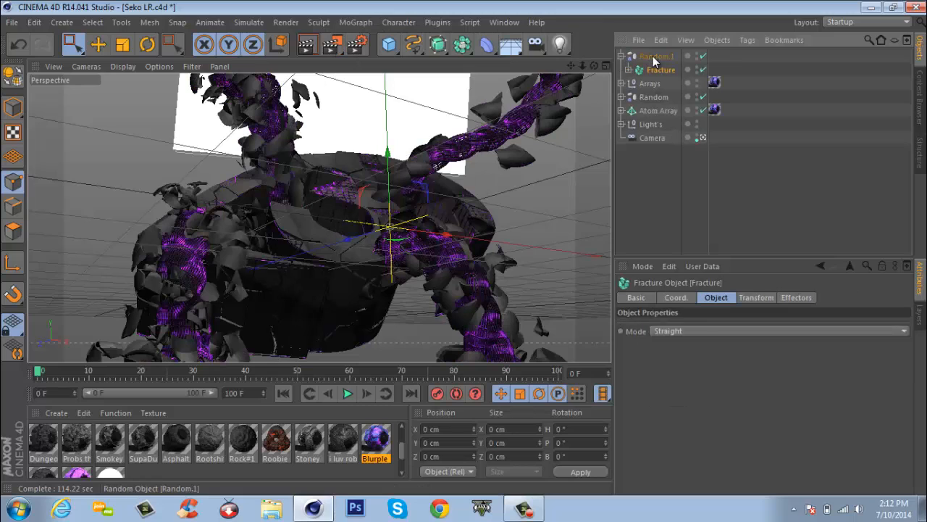
left_click(653, 55)
left_click(621, 56)
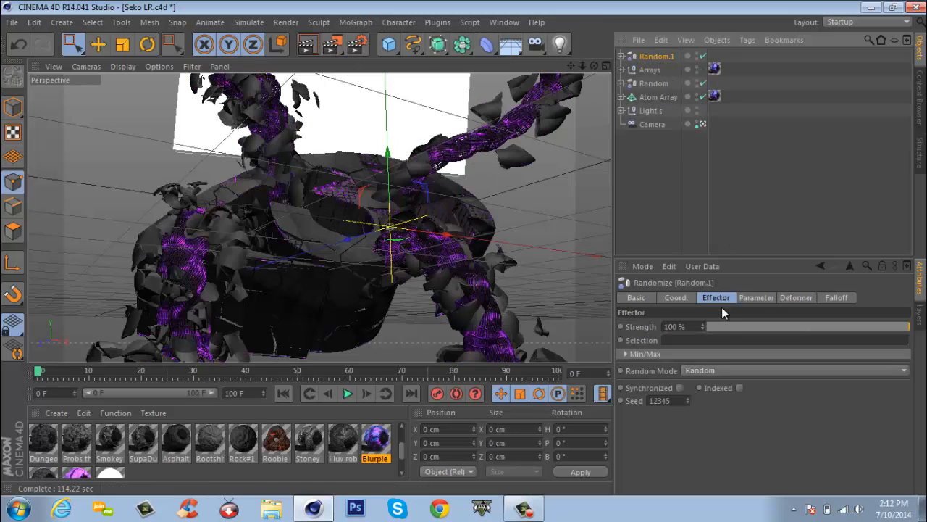
Set the strength of the ropes' Random effector to 4 %
left_click(716, 326)
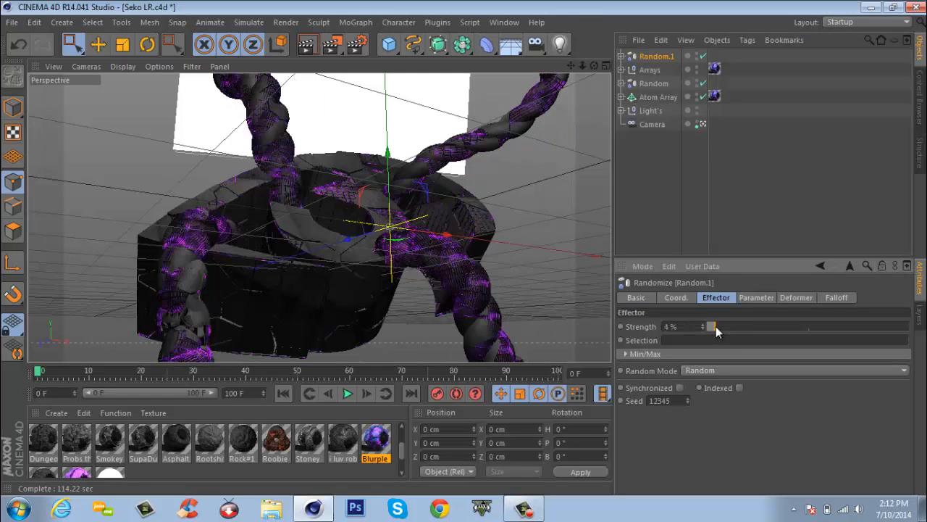
left_click(702, 324)
left_click(702, 329)
left_click(703, 330)
left_click(704, 330)
left_click(702, 323)
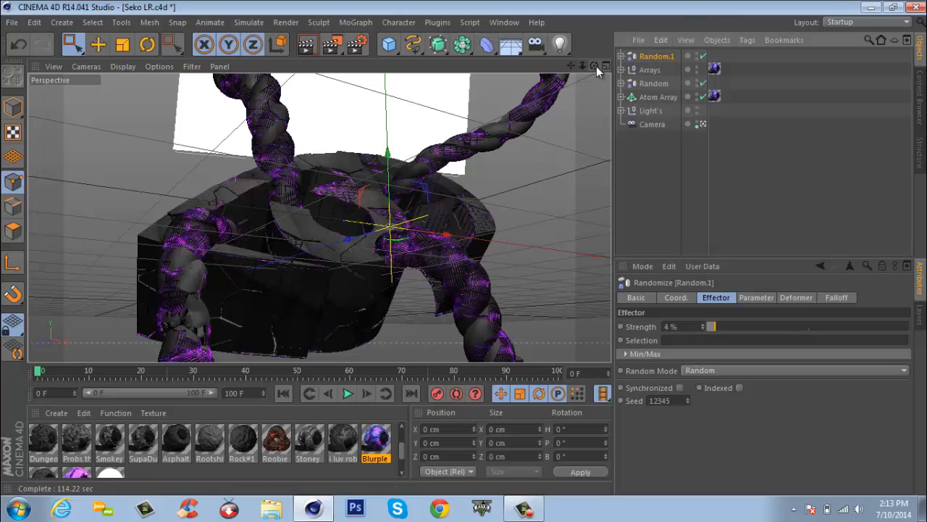
Raise the strength of the logo pieces' Random effector to 8 %
left_click_drag(596, 66, 464, 248)
left_click_drag(579, 67, 464, 245)
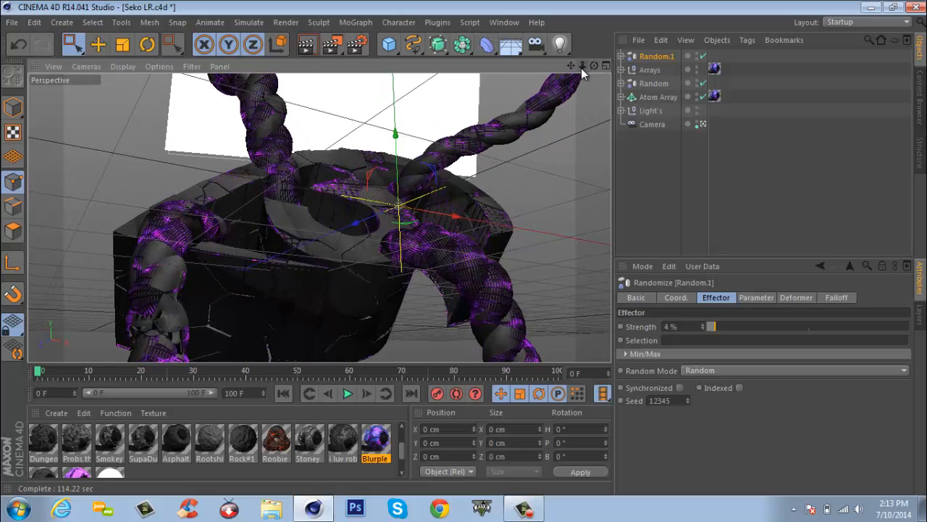
left_click_drag(582, 68, 464, 247)
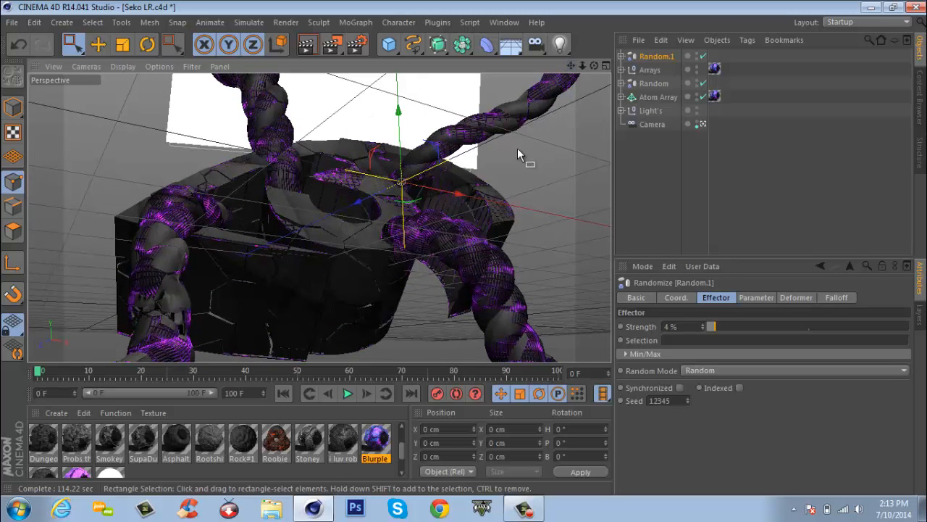
left_click(654, 83)
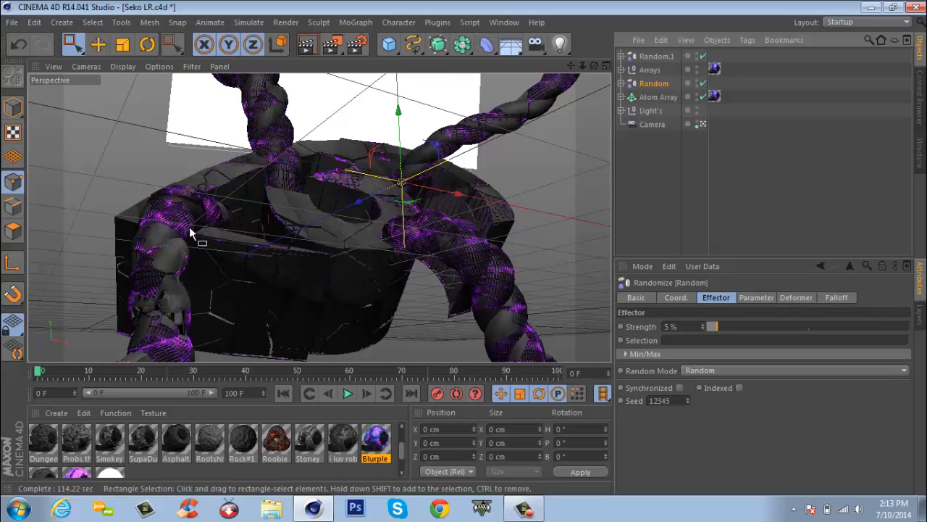
left_click_drag(702, 326, 704, 328)
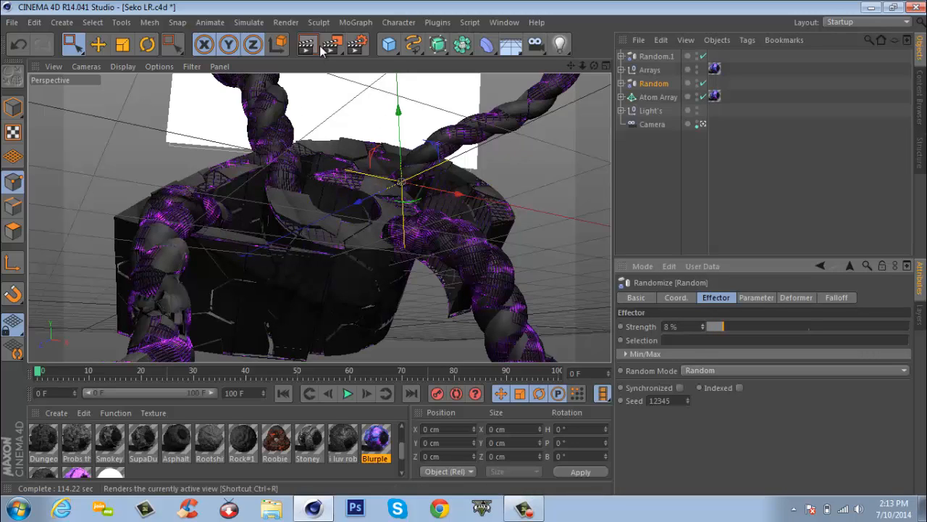
Replace the end of the render output's file name with Sweg and close the render settings
left_click(359, 46)
left_click(109, 72)
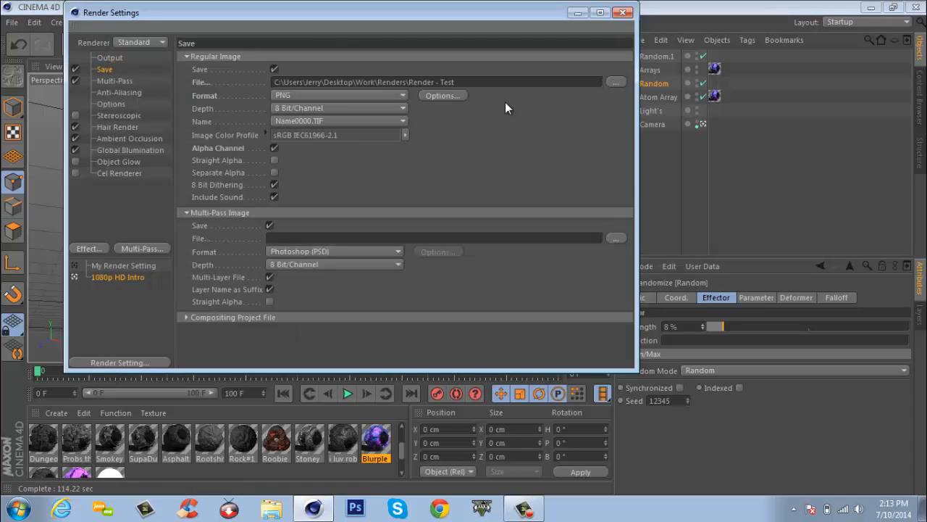
key("BackSpace")
key("BackSpace")
key("BackSpace")
key("BackSpace")
key("BackSpace")
key("BackSpace")
key("BackSpace")
type("Sweg")
left_click(624, 12)
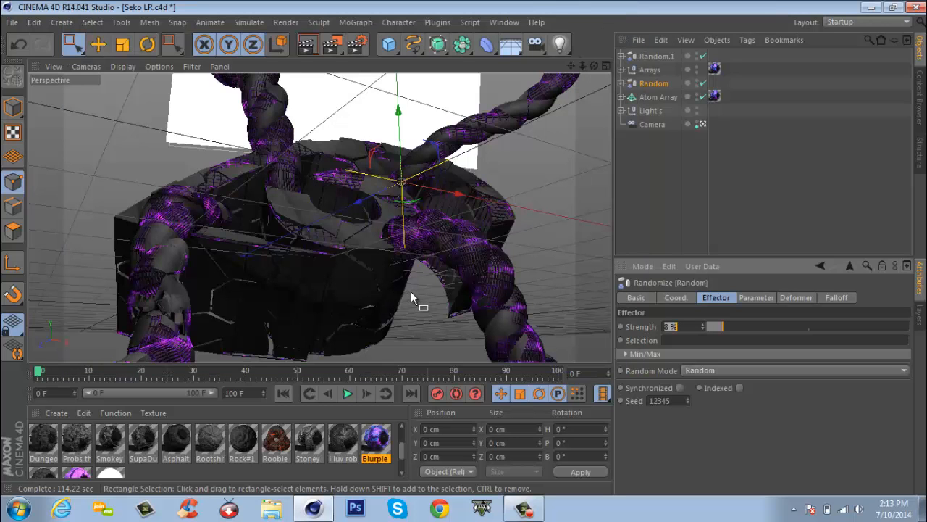
right_click(532, 509)
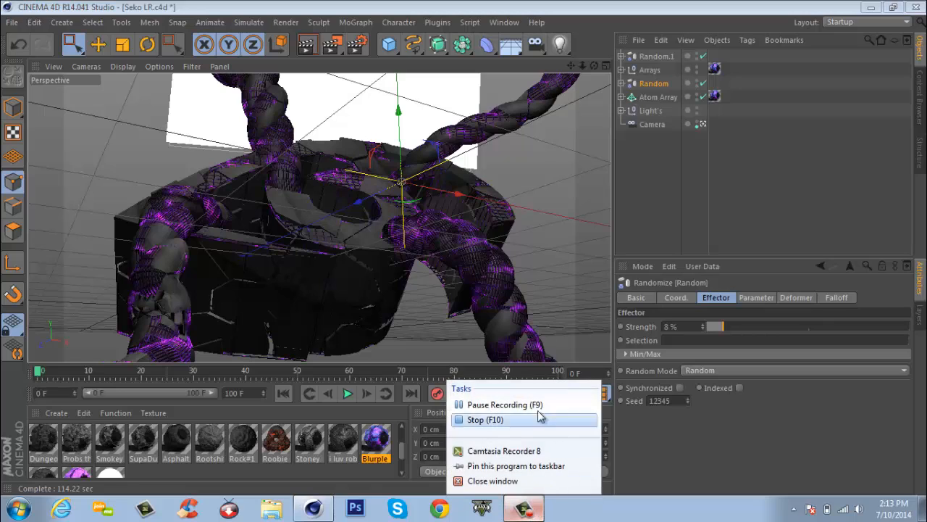